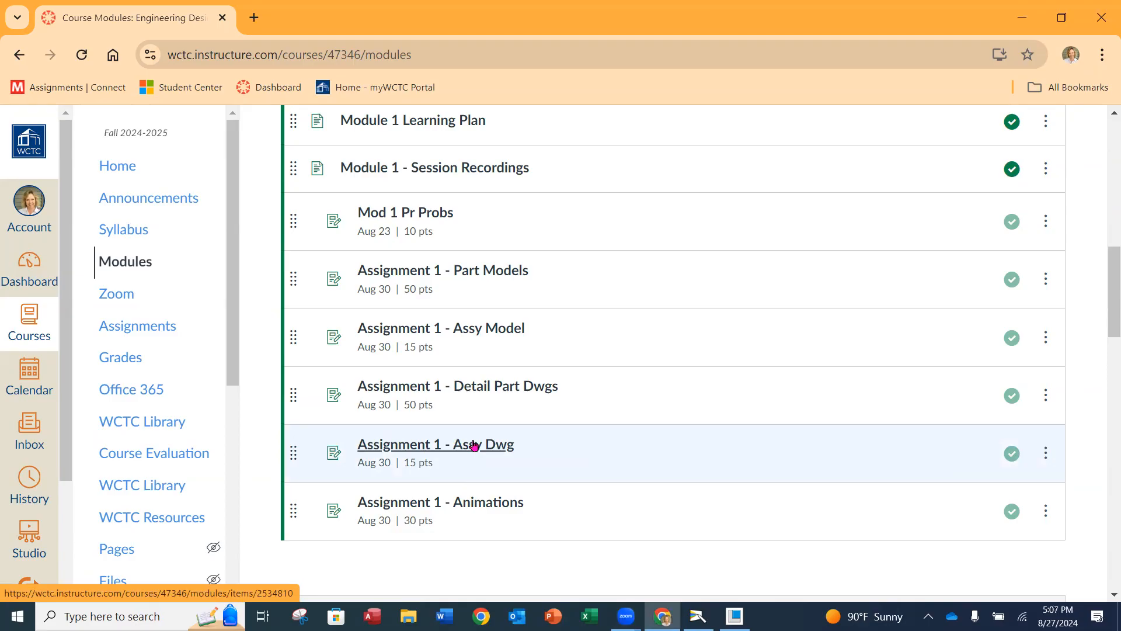
# Step: From the Assignment 1 - Assy Dwg page, download the 20100.pdf drawing guide and open its preview
pyautogui.click(501, 446)
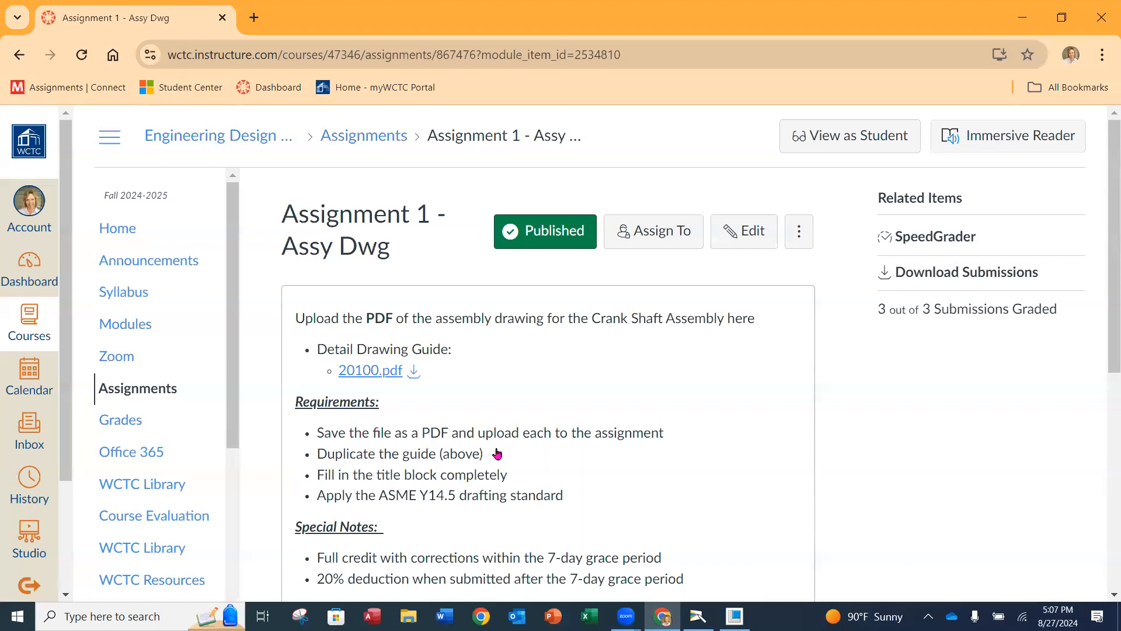
pyautogui.scroll(-1, 446, 383)
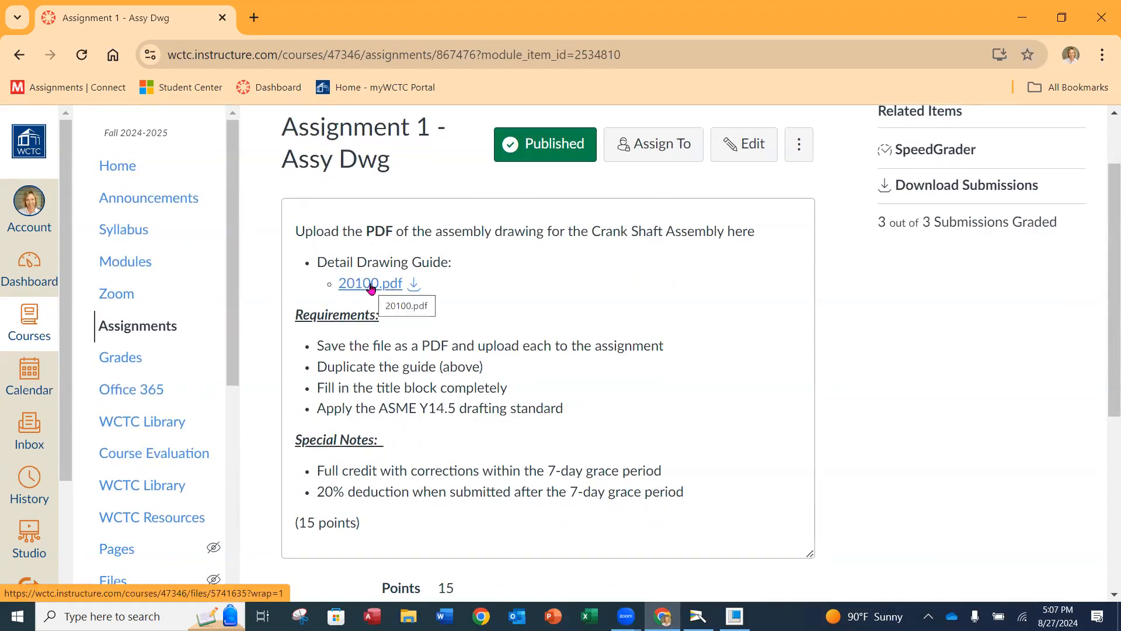
pyautogui.click(413, 287)
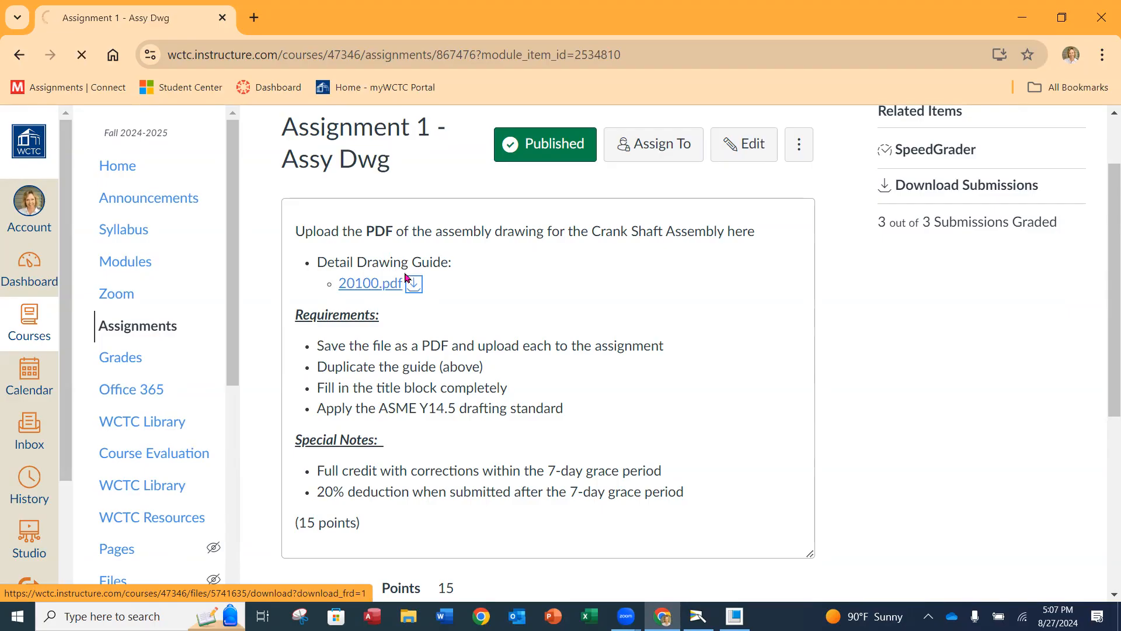
pyautogui.click(376, 283)
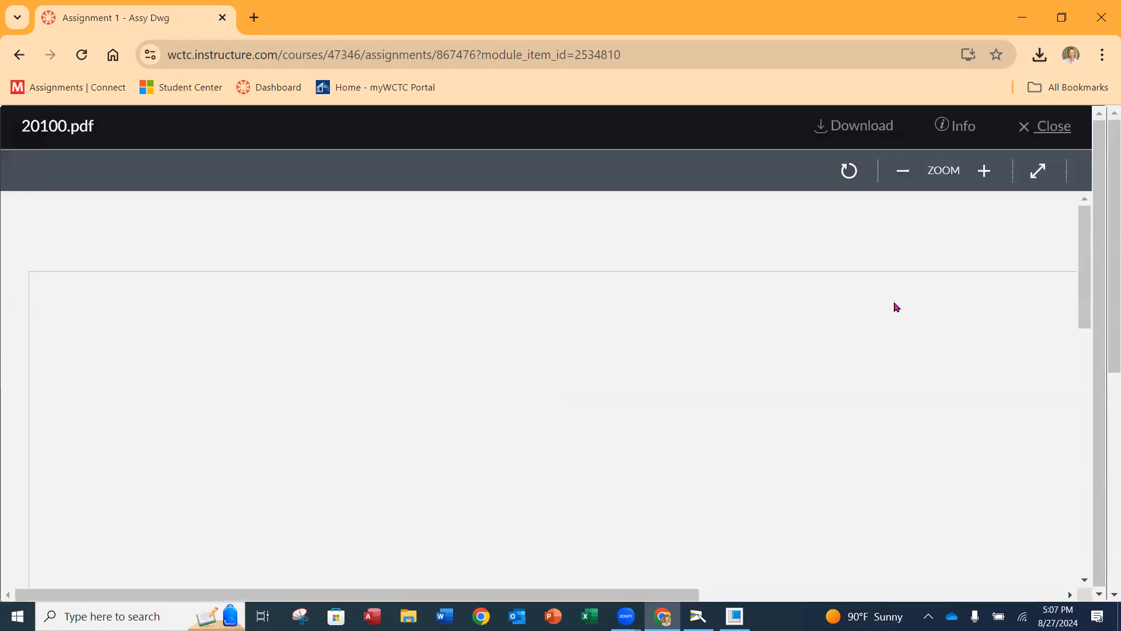
# Step: Examine the 20100.pdf guide's shaded assembly view, parts list, ballooned front view and title block
pyautogui.scroll(-3, 888, 307)
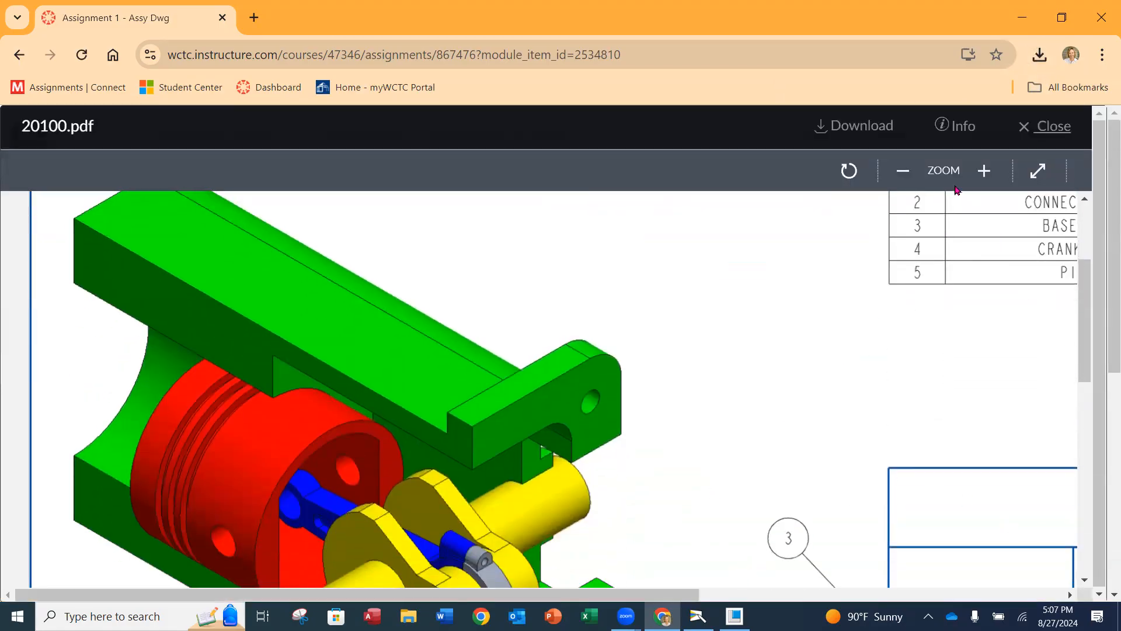
pyautogui.click(900, 169)
pyautogui.click(899, 169)
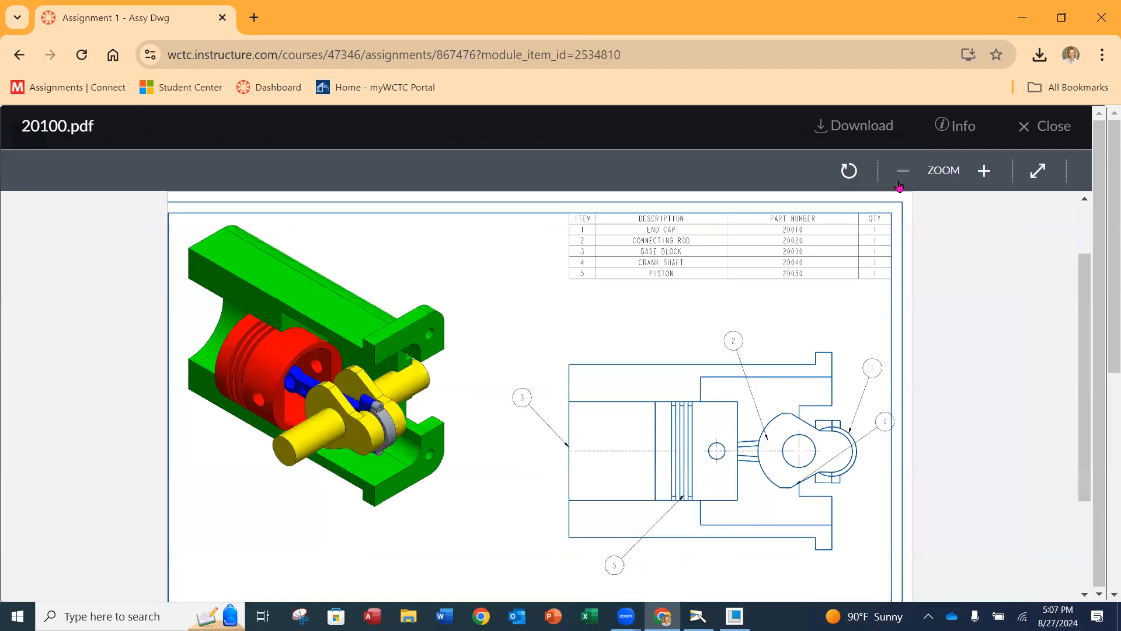
pyautogui.scroll(-3, 805, 341)
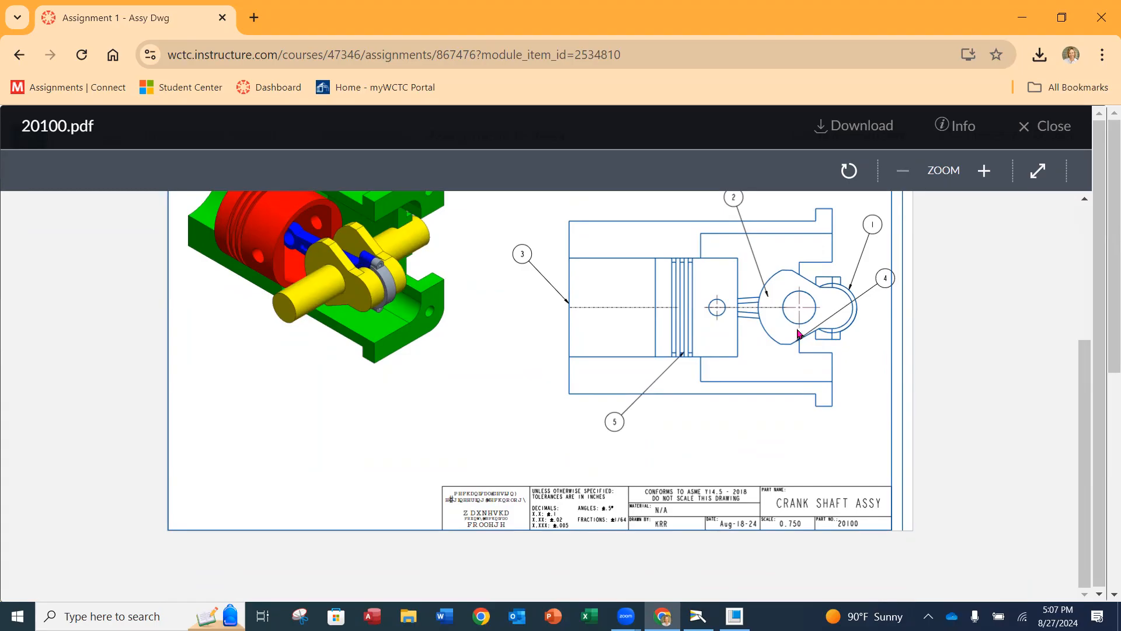
pyautogui.scroll(2, 833, 354)
pyautogui.scroll(2, 695, 301)
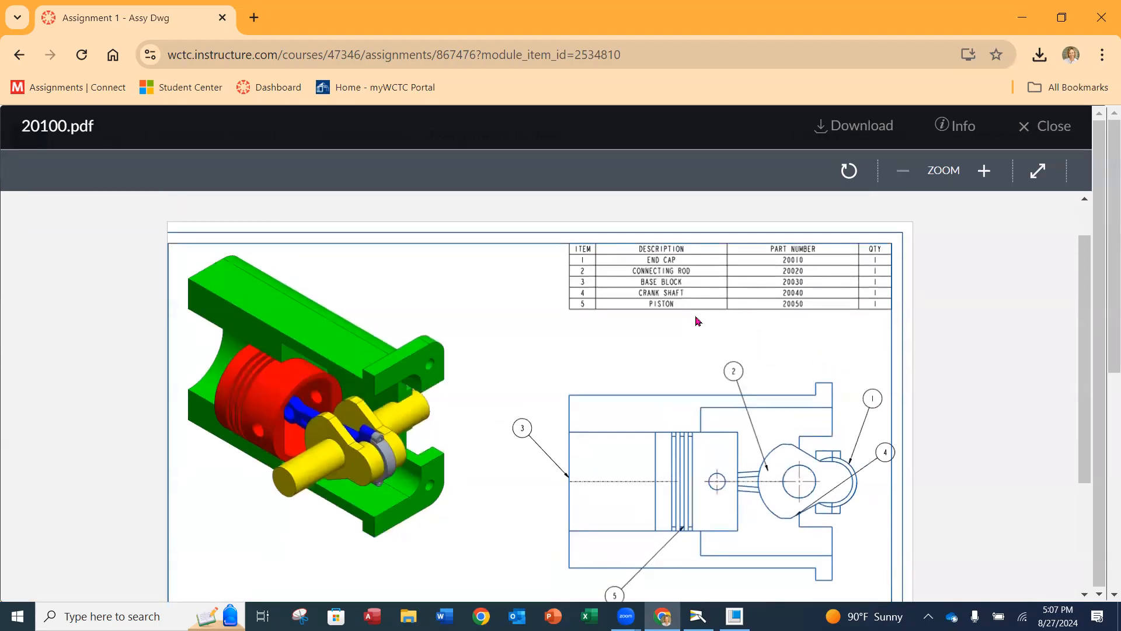
pyautogui.scroll(-2, 621, 327)
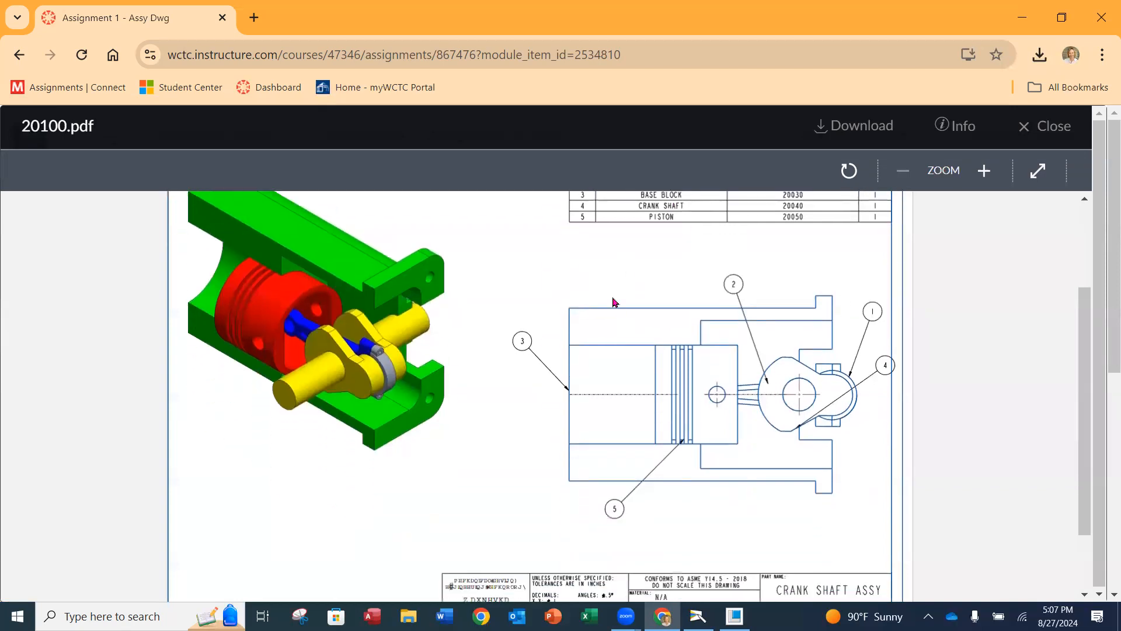
pyautogui.scroll(2, 706, 301)
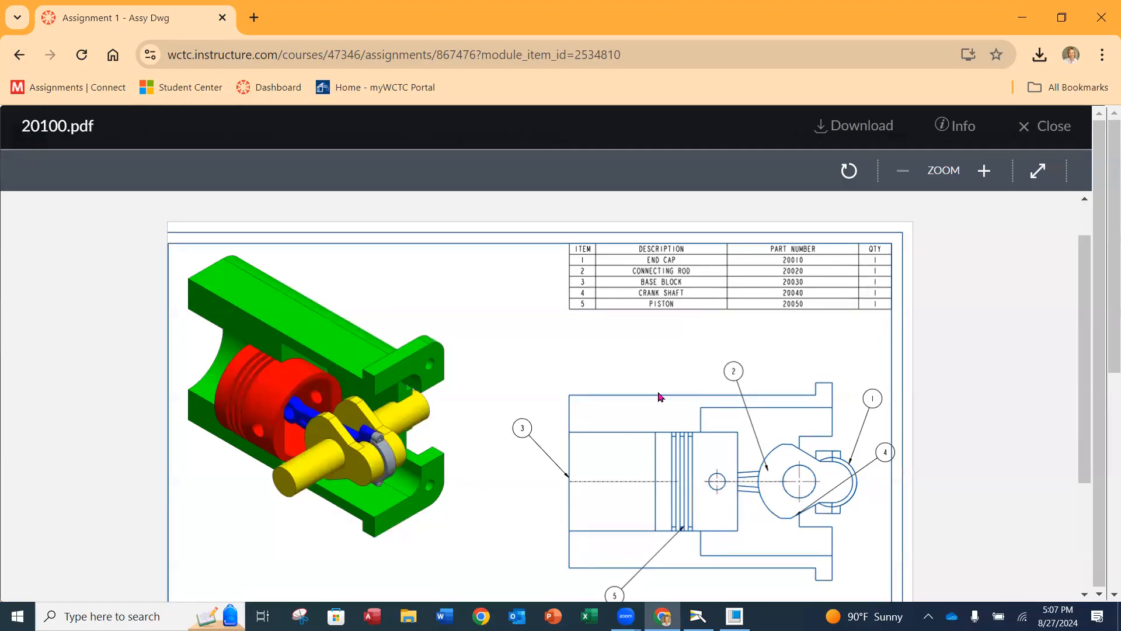
pyautogui.scroll(-1, 661, 397)
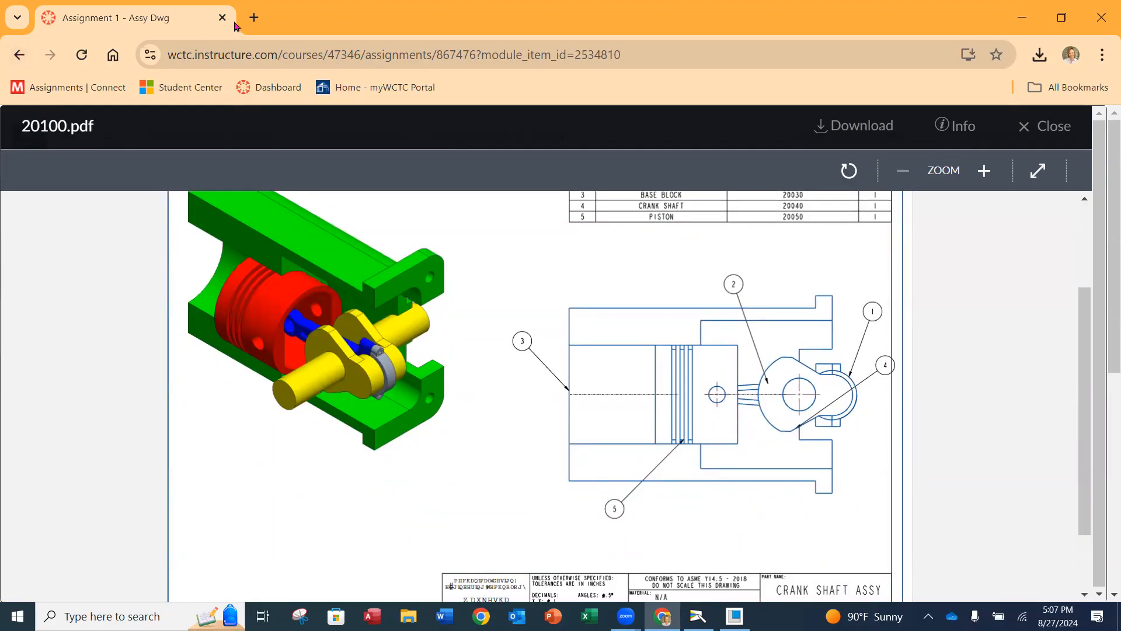
# Step: Return to the course modules list and switch to the 20100_3 assembly in Creo Parametric
pyautogui.click(27, 60)
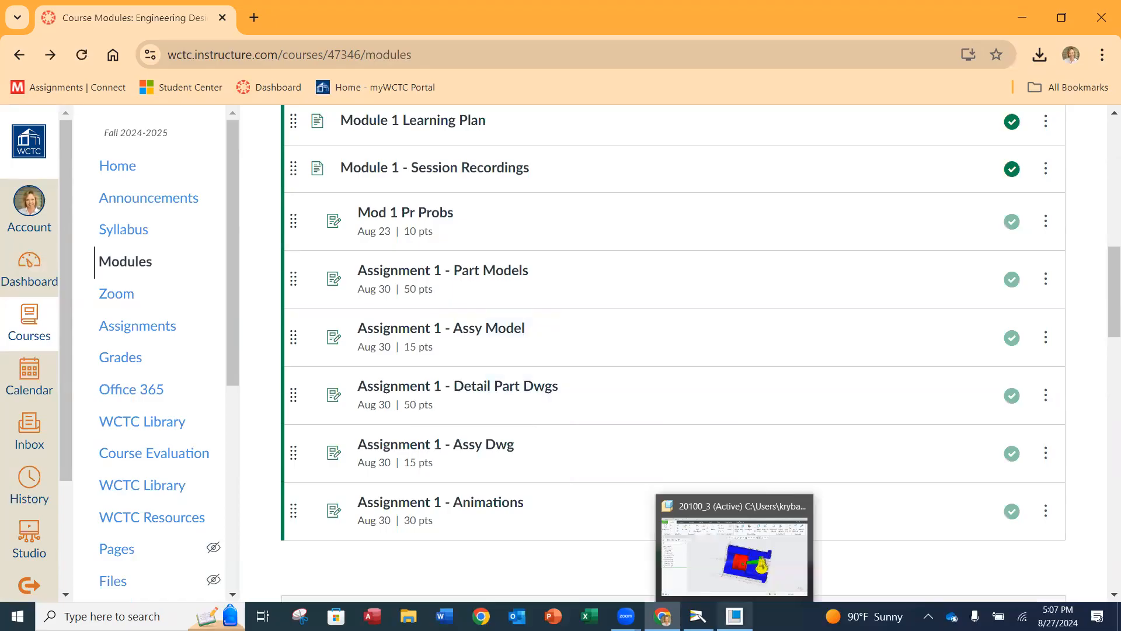
pyautogui.click(735, 616)
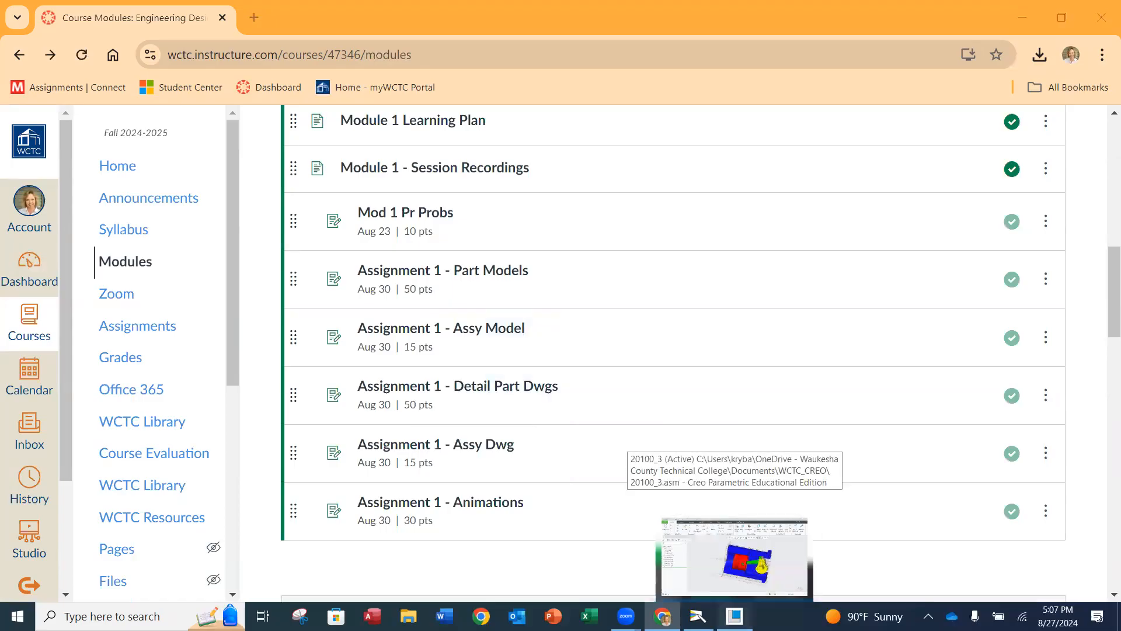
pyautogui.click(706, 500)
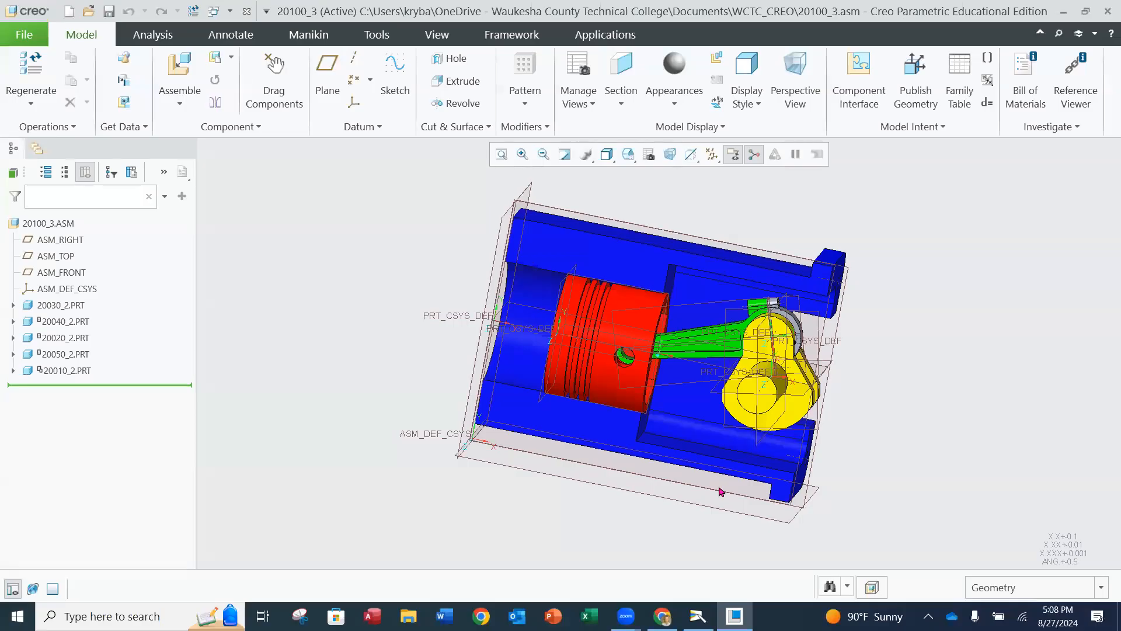
# Step: Start a new drawing file without the default template, using the drawing model's file name
pyautogui.click(22, 36)
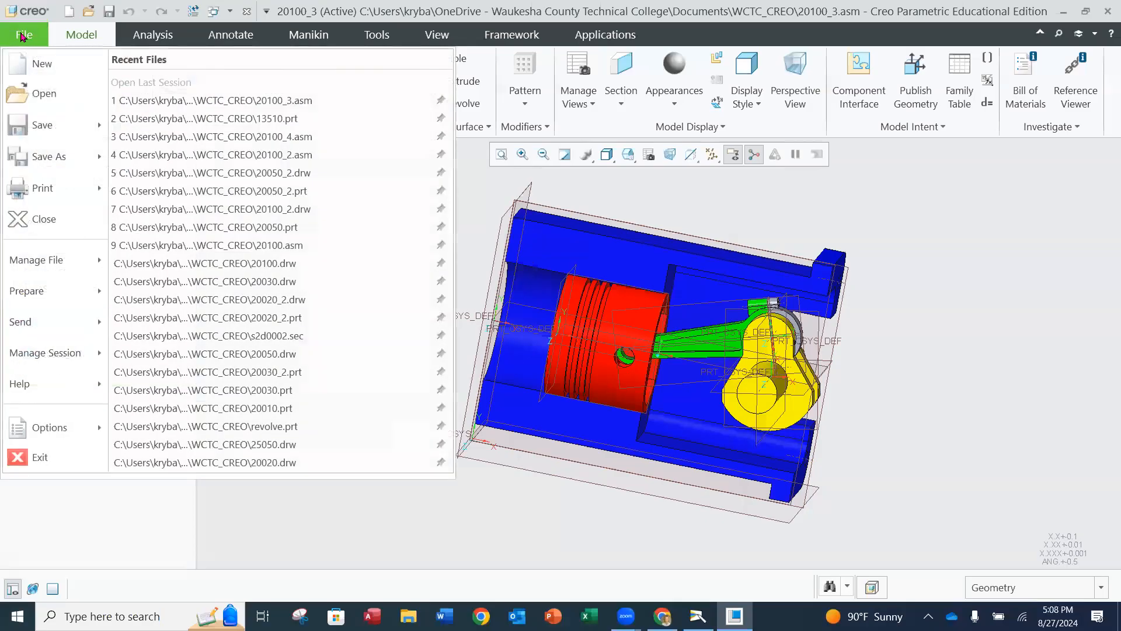
pyautogui.click(45, 65)
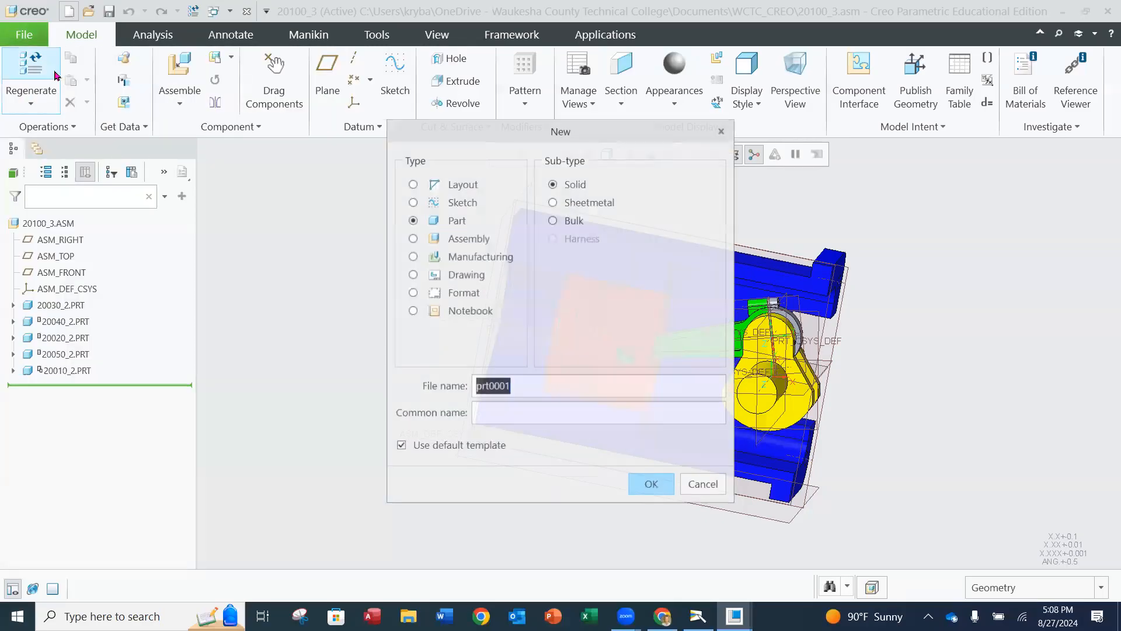
pyautogui.click(413, 276)
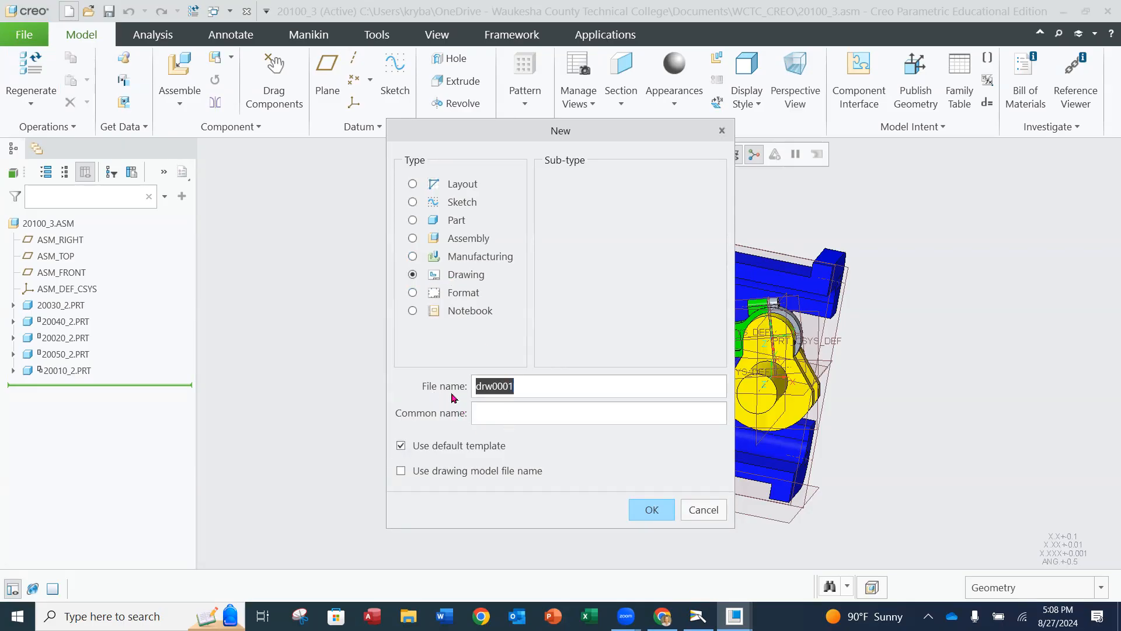
pyautogui.click(401, 446)
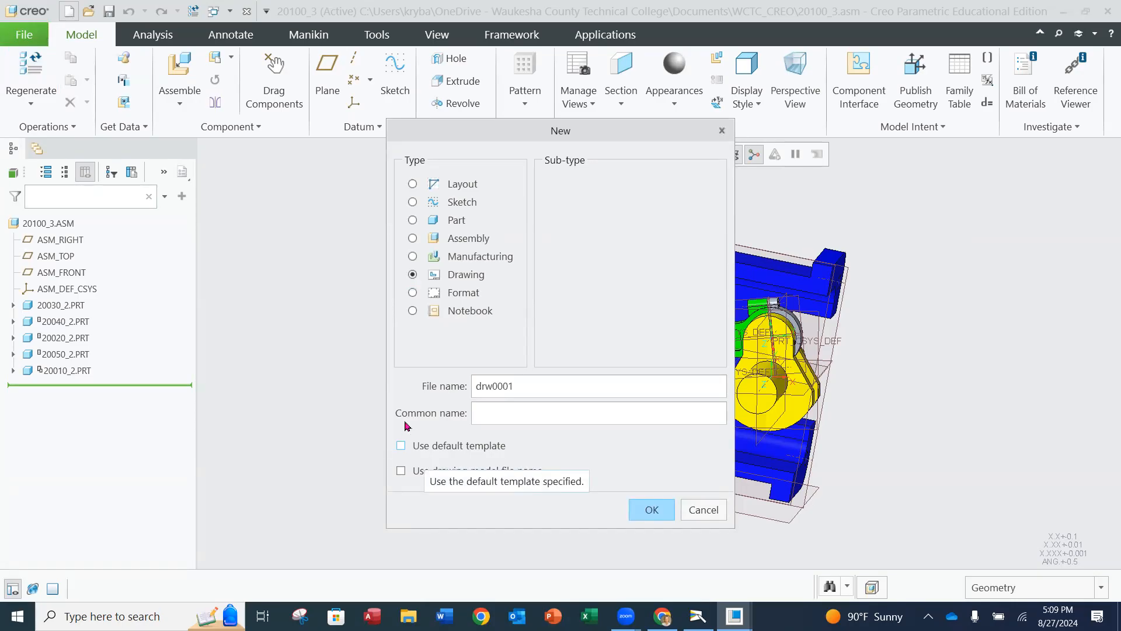
pyautogui.click(401, 472)
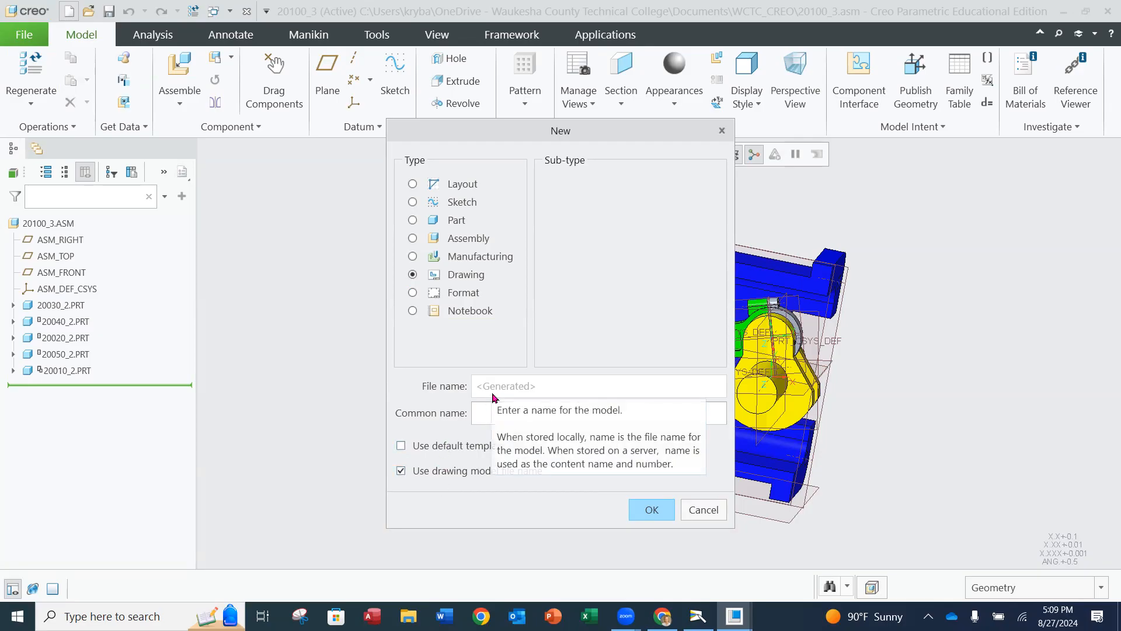
pyautogui.click(651, 511)
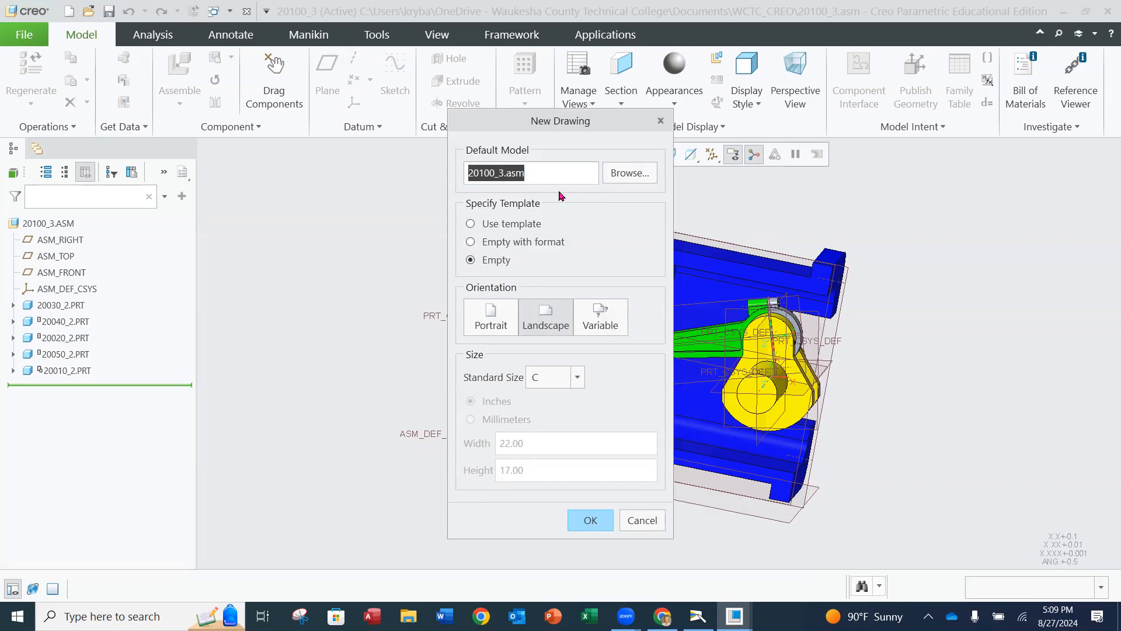
# Step: Create the drawing of 20100_3.asm from the wctc_b-size_assembly_3-view.drw template in the WCTC_CREO folder
pyautogui.click(471, 225)
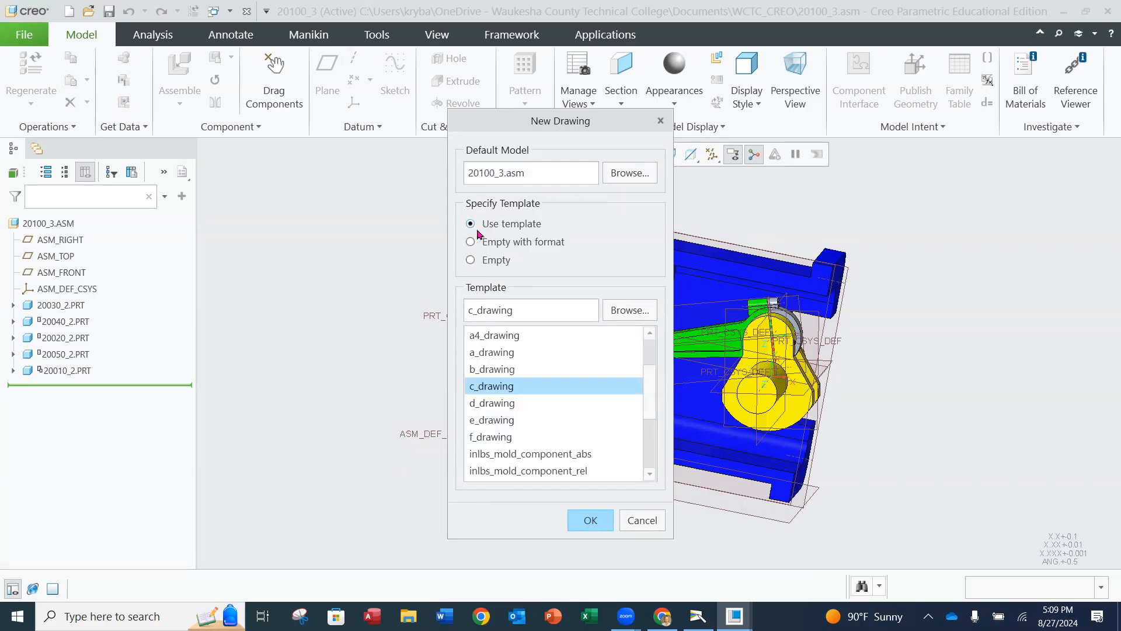
pyautogui.click(470, 261)
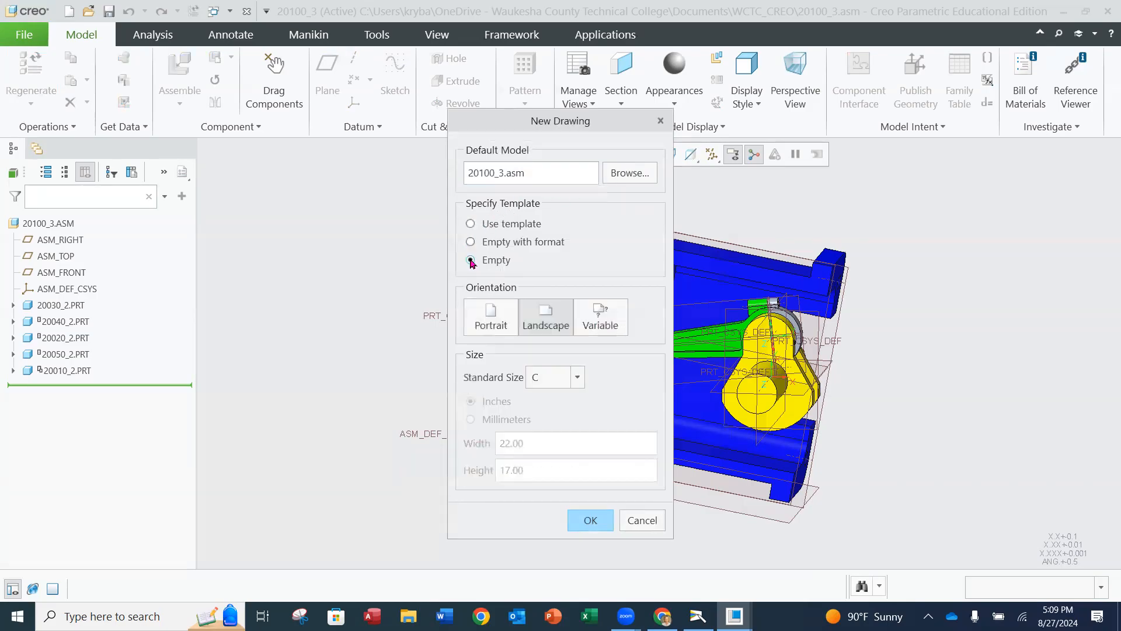
pyautogui.click(470, 224)
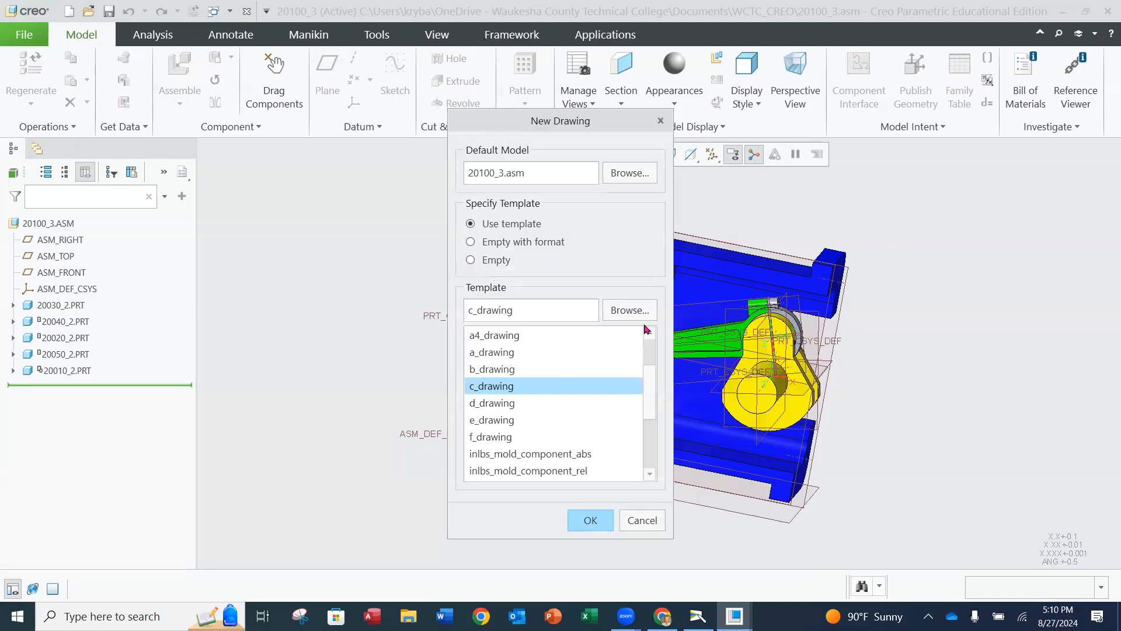
pyautogui.click(632, 311)
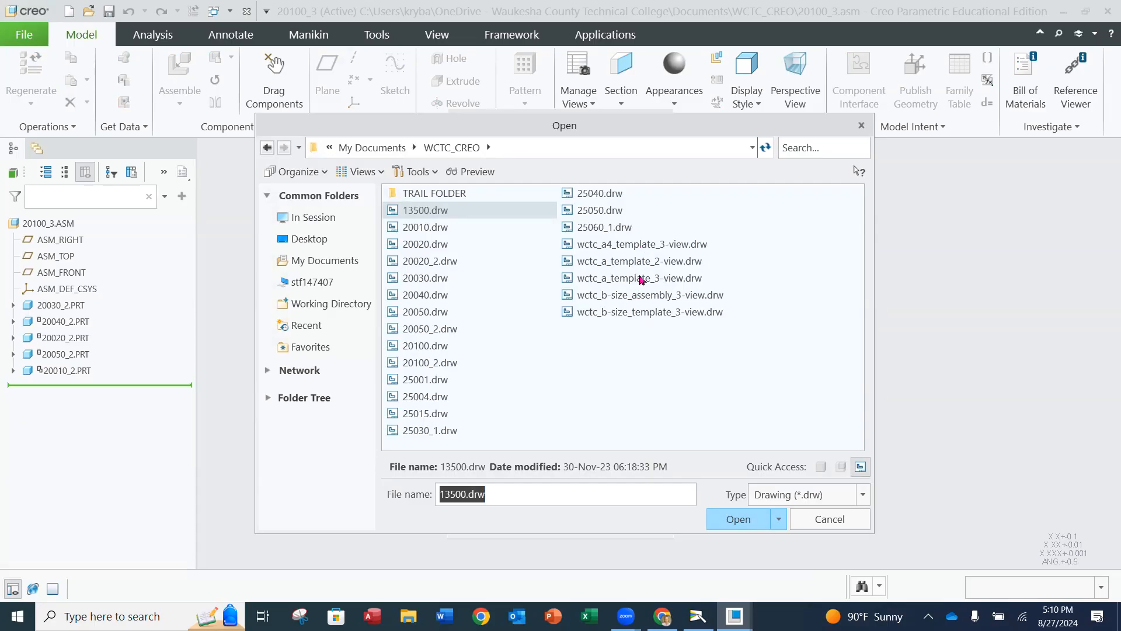
pyautogui.click(637, 297)
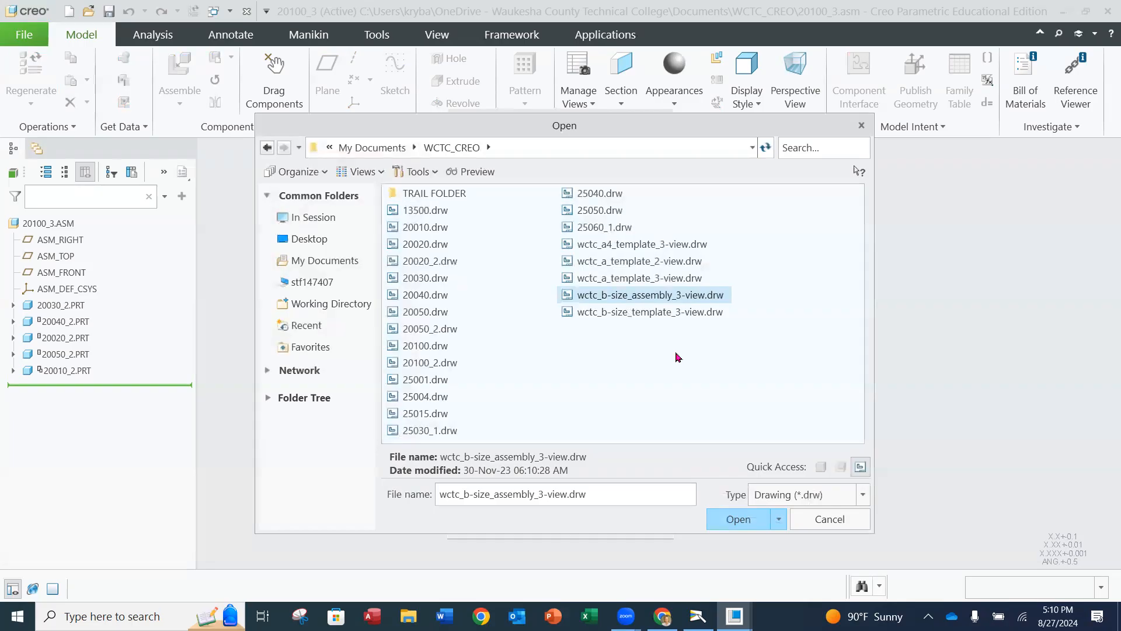
pyautogui.click(634, 313)
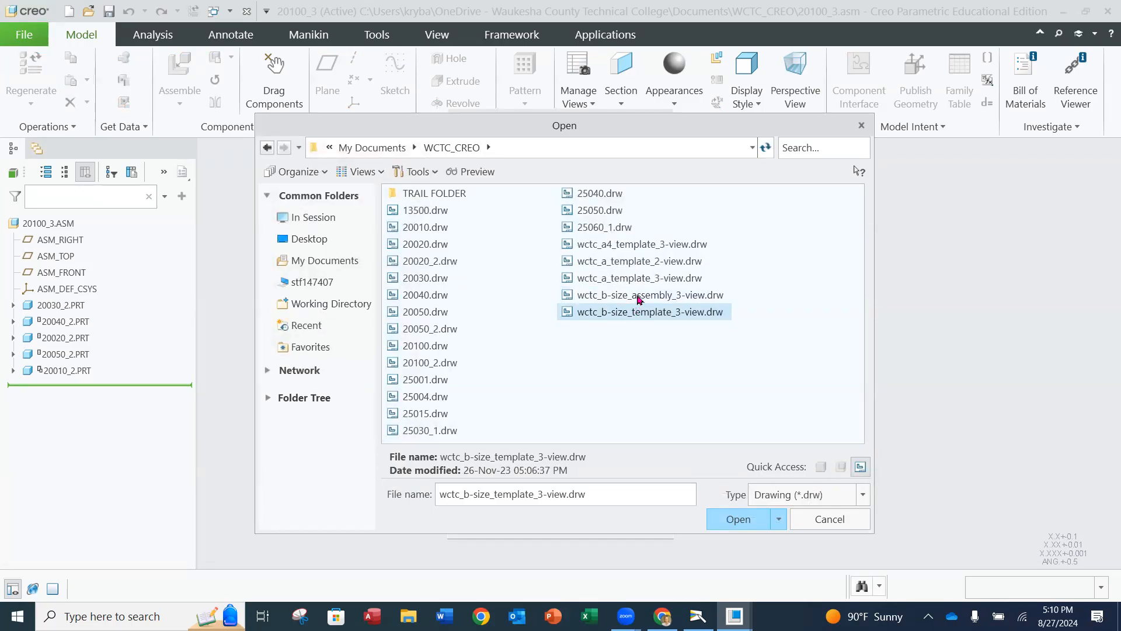
pyautogui.click(640, 297)
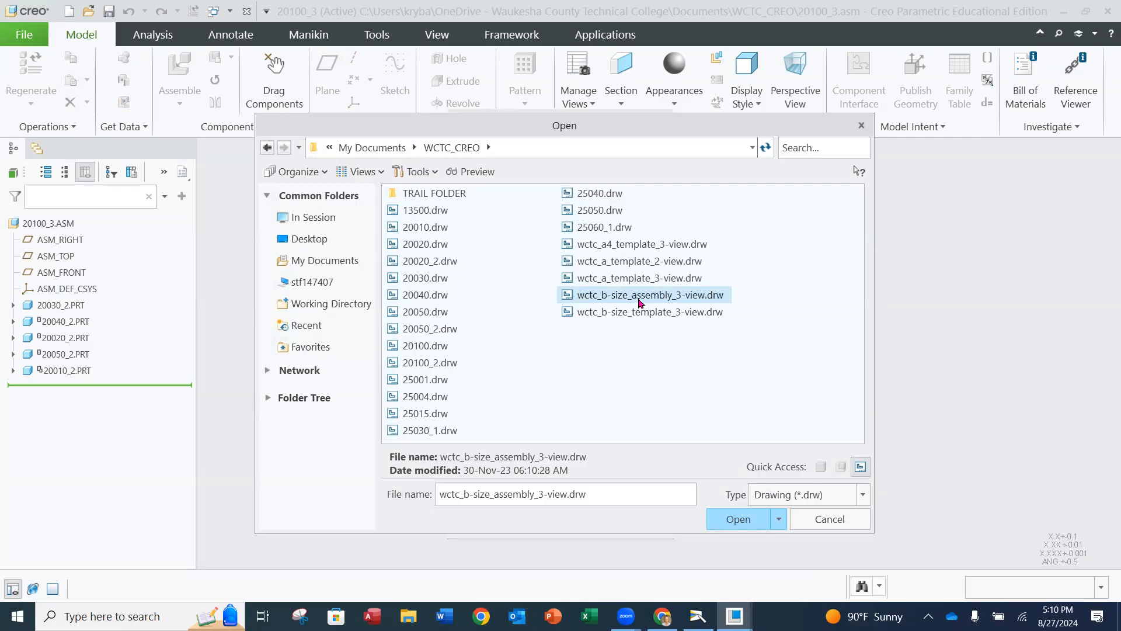
pyautogui.click(730, 522)
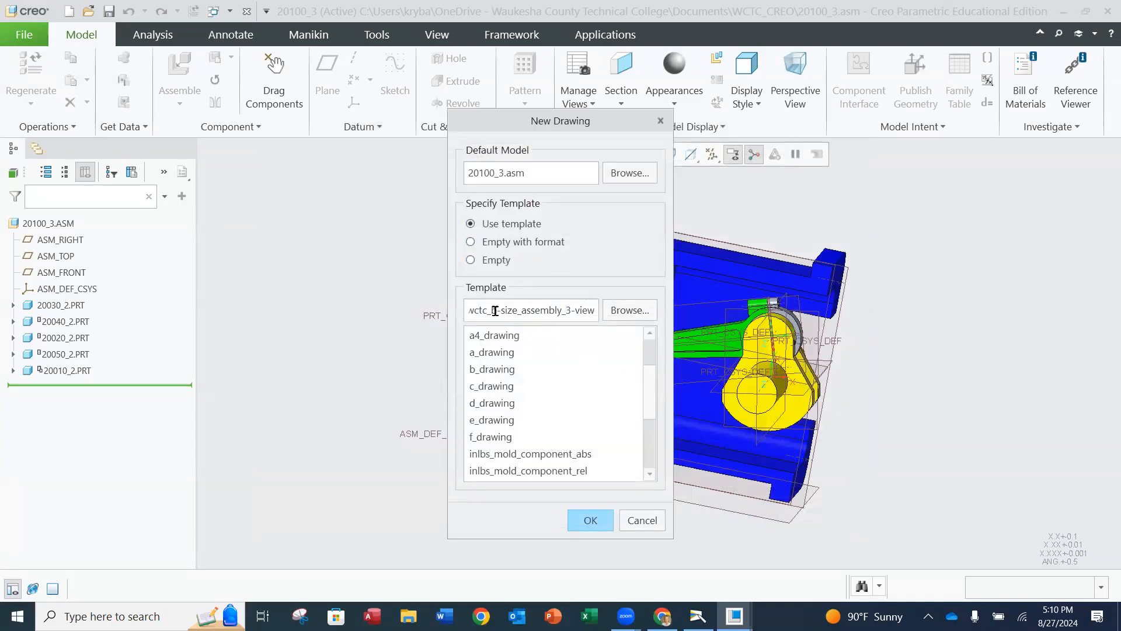
pyautogui.click(590, 520)
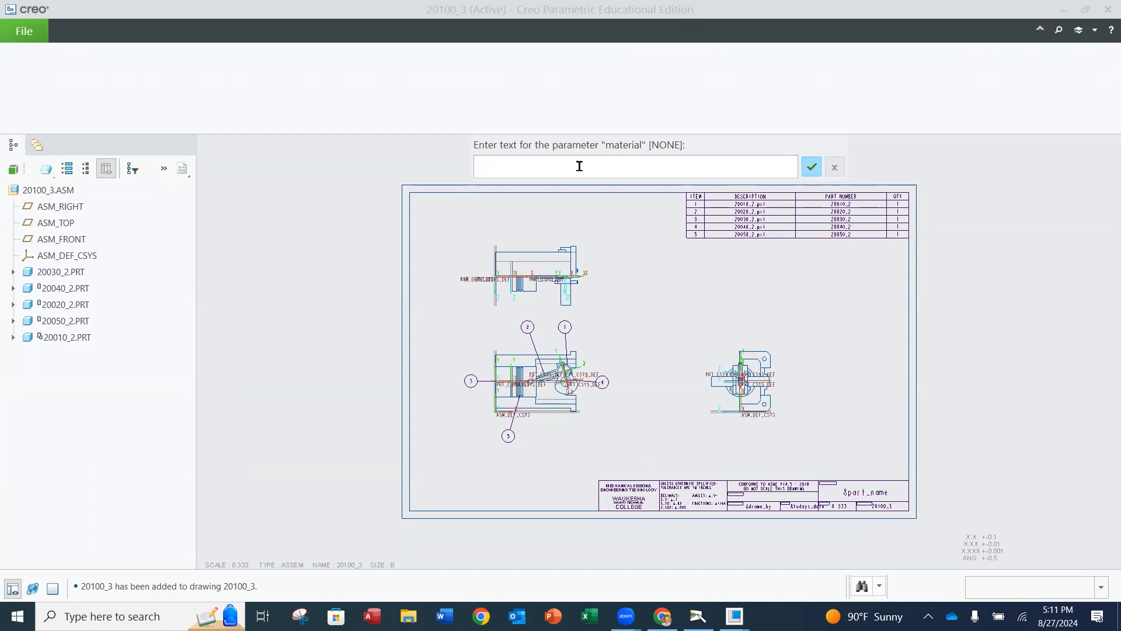
# Step: Fill in the title block parameters with material N/A, the drafter's initials and part name CRANK SHAFT ASSY, and check the title block
pyautogui.write('n')
pyautogui.click(811, 167)
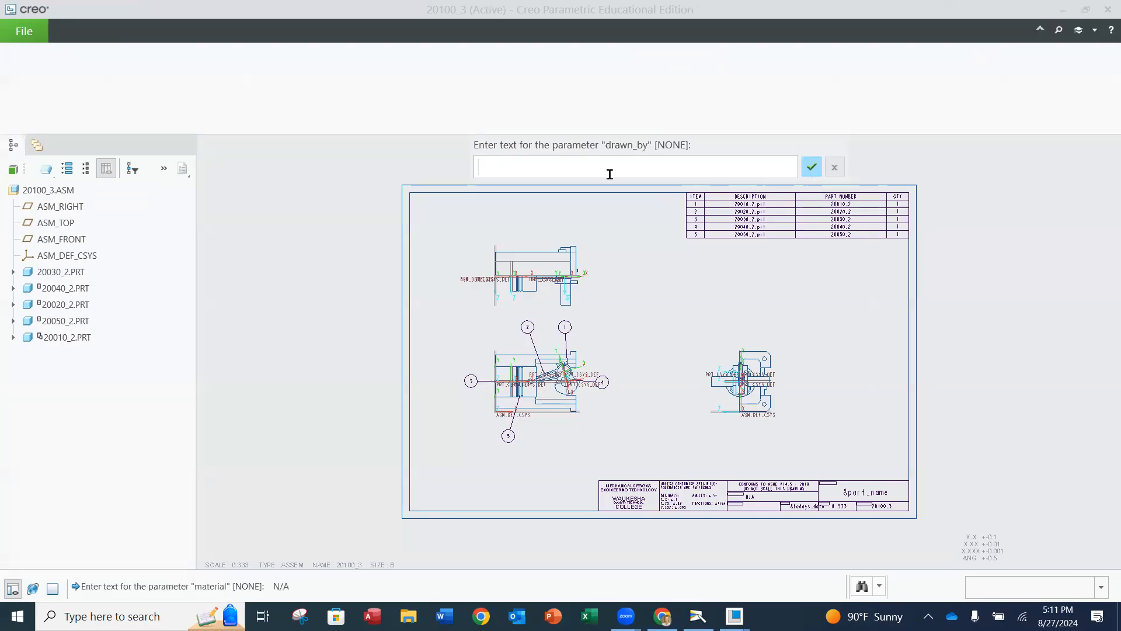
pyautogui.write('KRR')
pyautogui.click(810, 168)
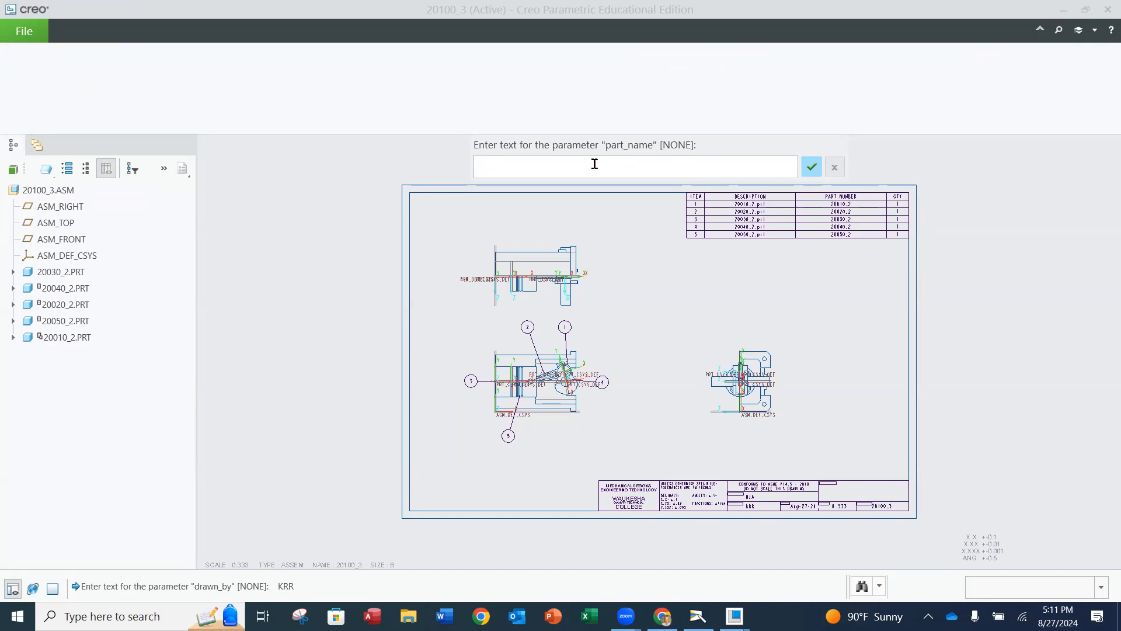
pyautogui.write('CRANK SHAFT ASSY')
pyautogui.click(811, 167)
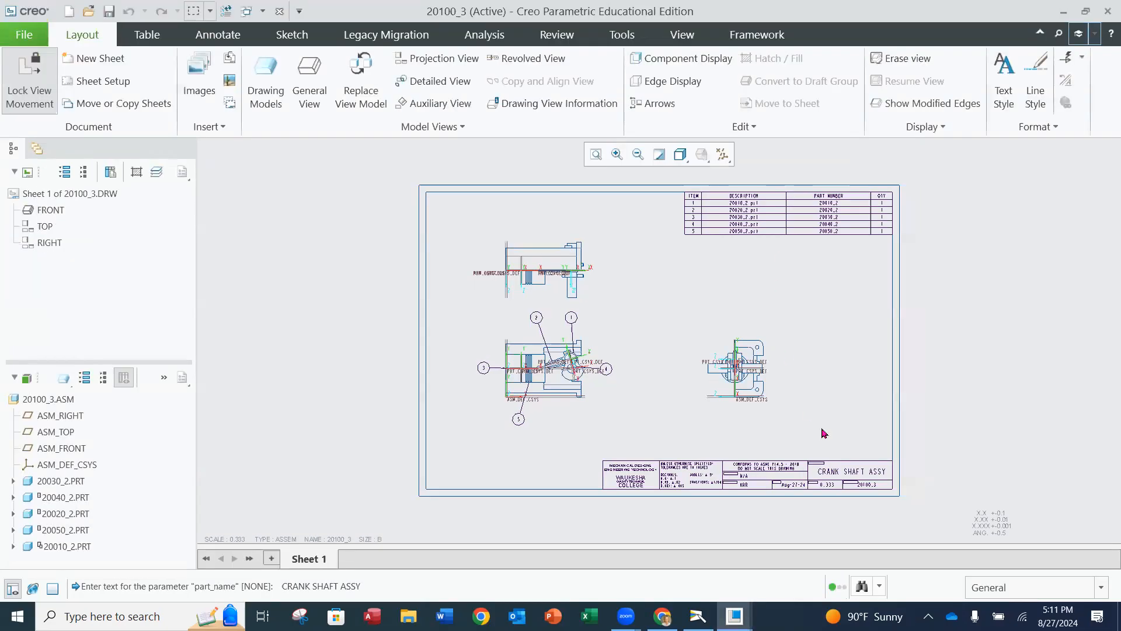
pyautogui.scroll(-1, 872, 473)
pyautogui.scroll(-2, 872, 473)
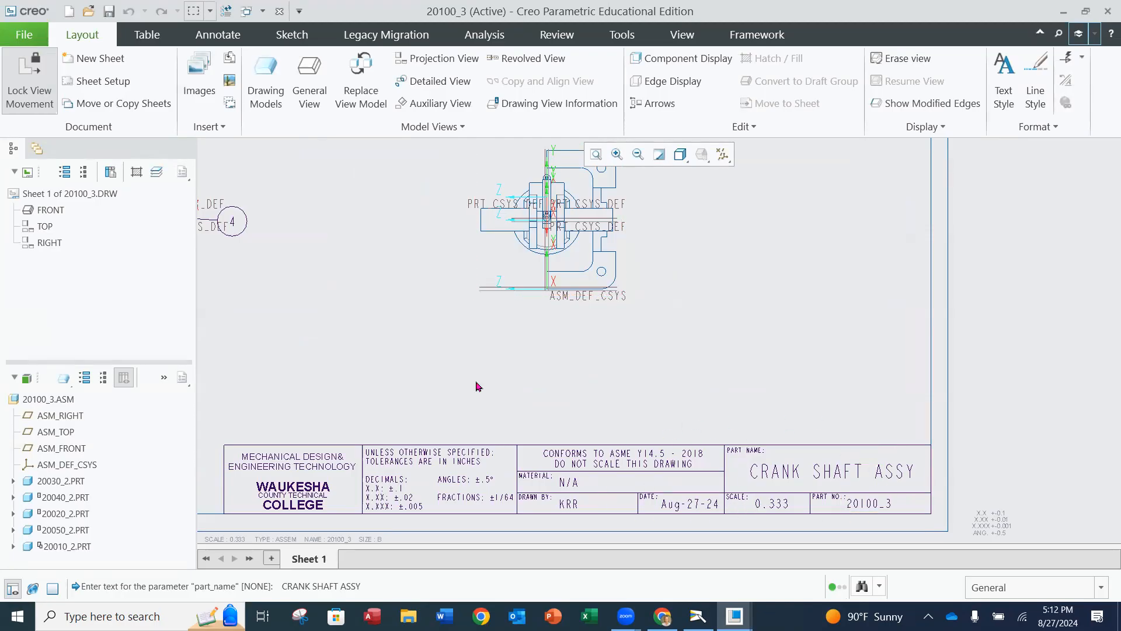
pyautogui.scroll(3, 436, 352)
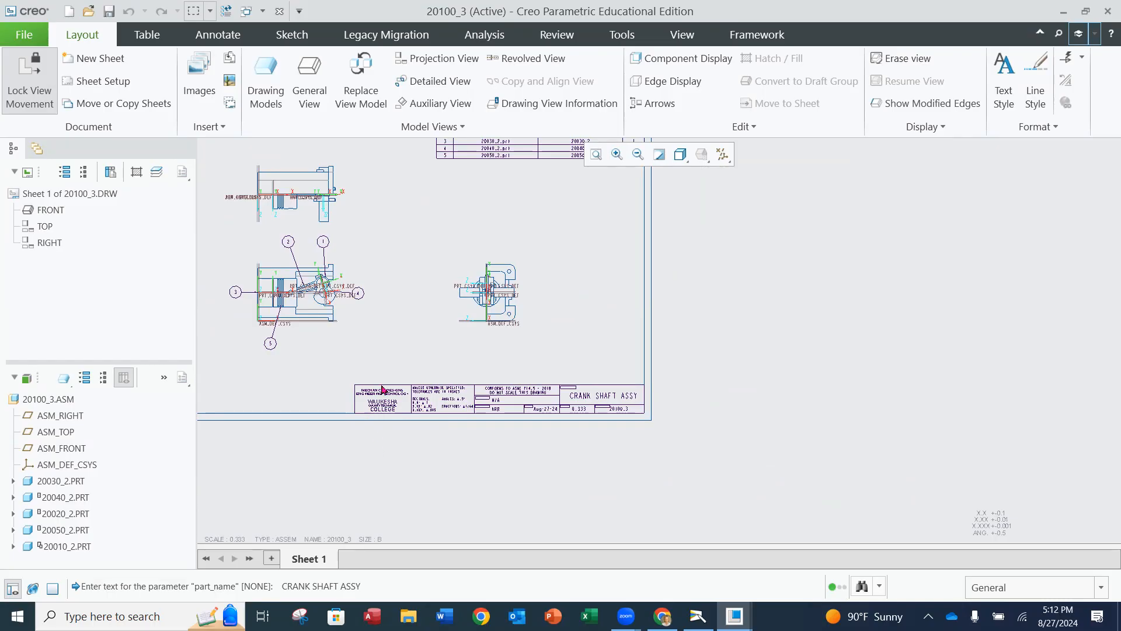
pyautogui.moveTo(391, 373); pyautogui.dragTo(522, 430, button='middle')
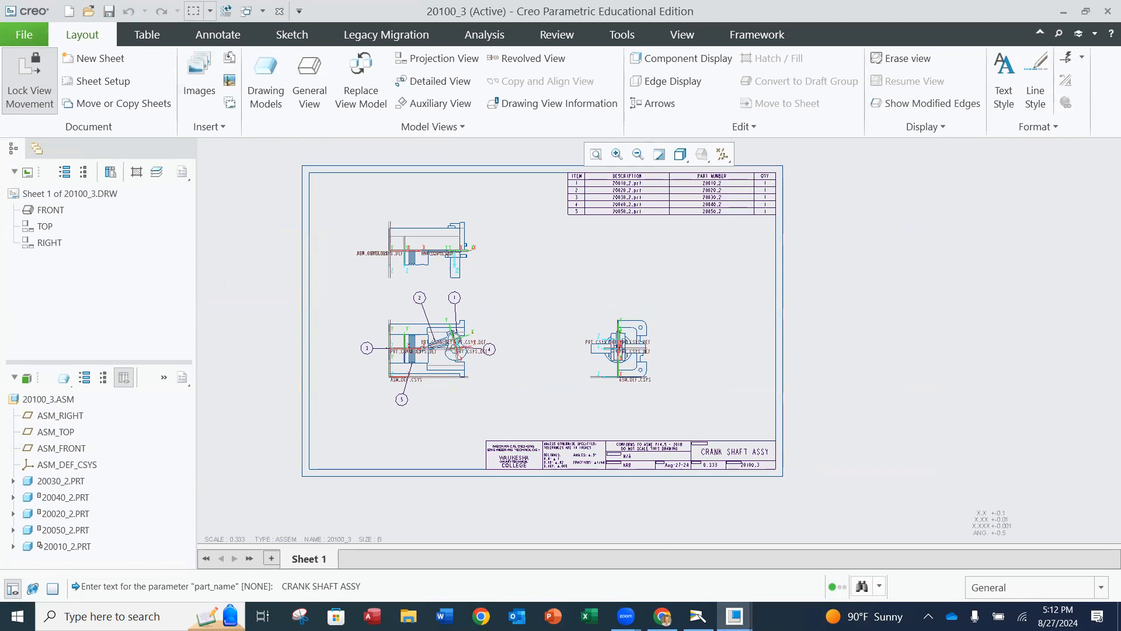
# Step: Switch to the browser, open the 20100.pdf guide from Assignment 1 - Assy Dwg, and examine its views, balloons and parts list
pyautogui.click(663, 608)
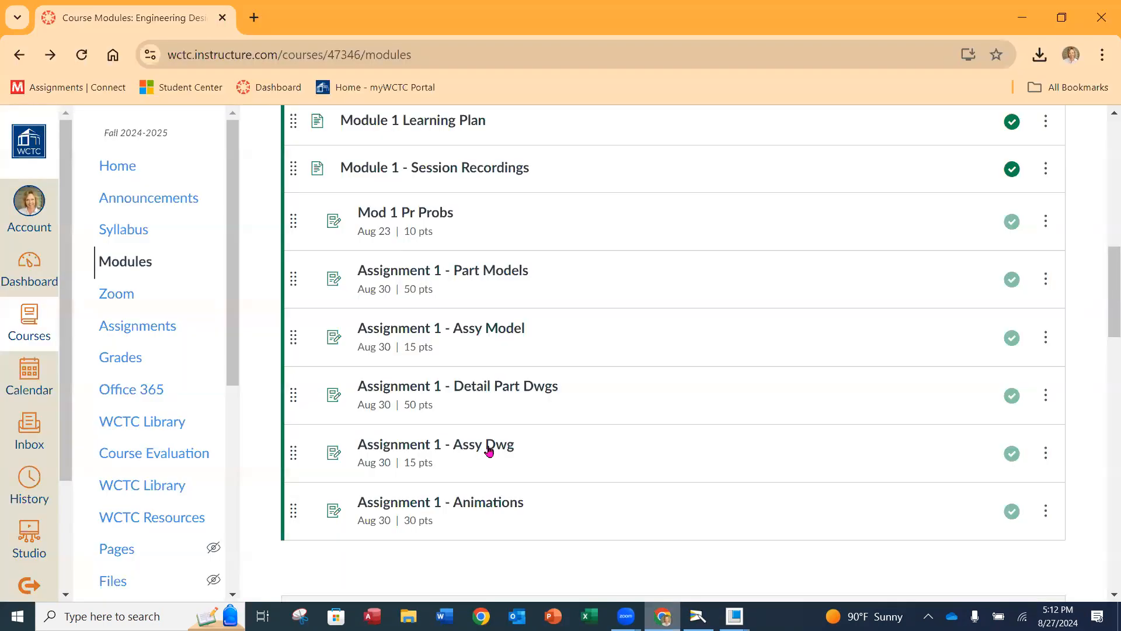
pyautogui.click(489, 448)
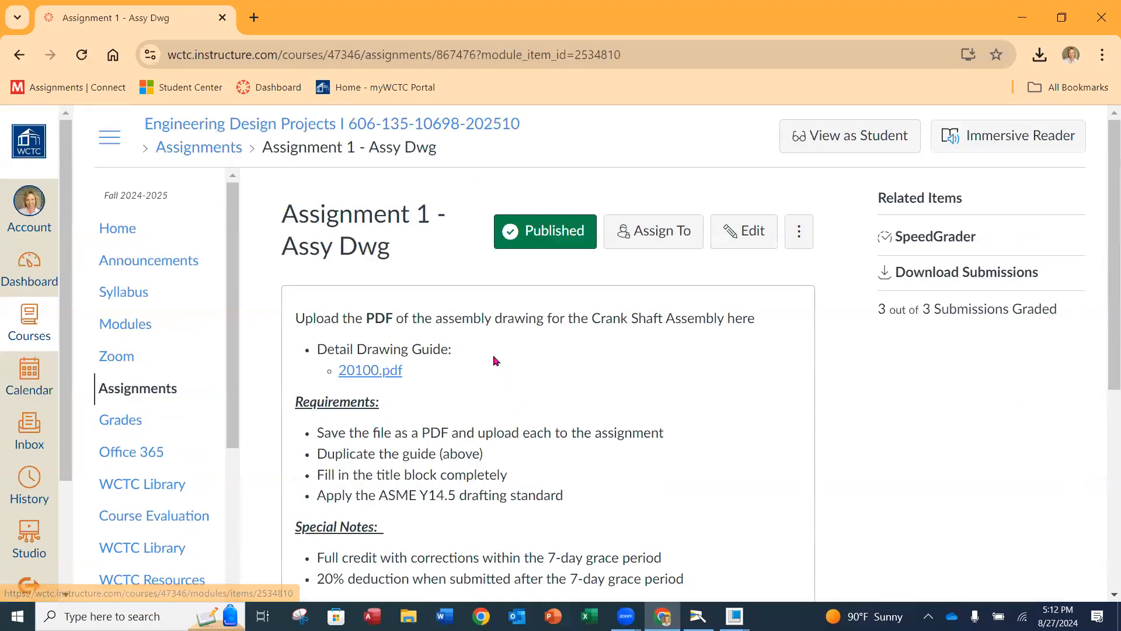
pyautogui.click(403, 373)
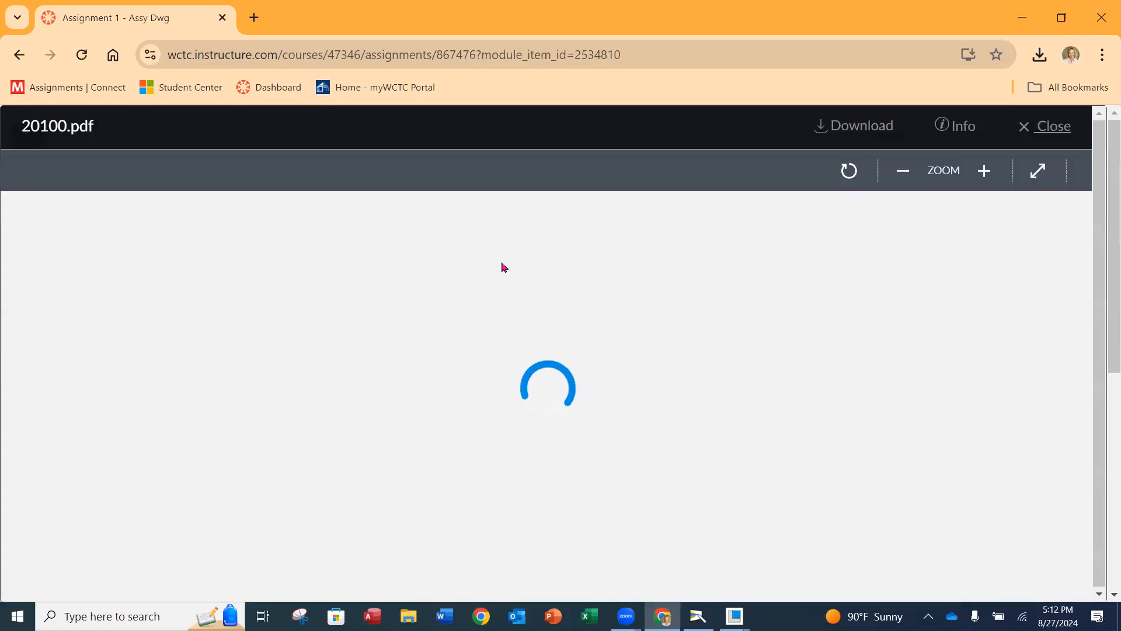
pyautogui.scroll(-3, 689, 330)
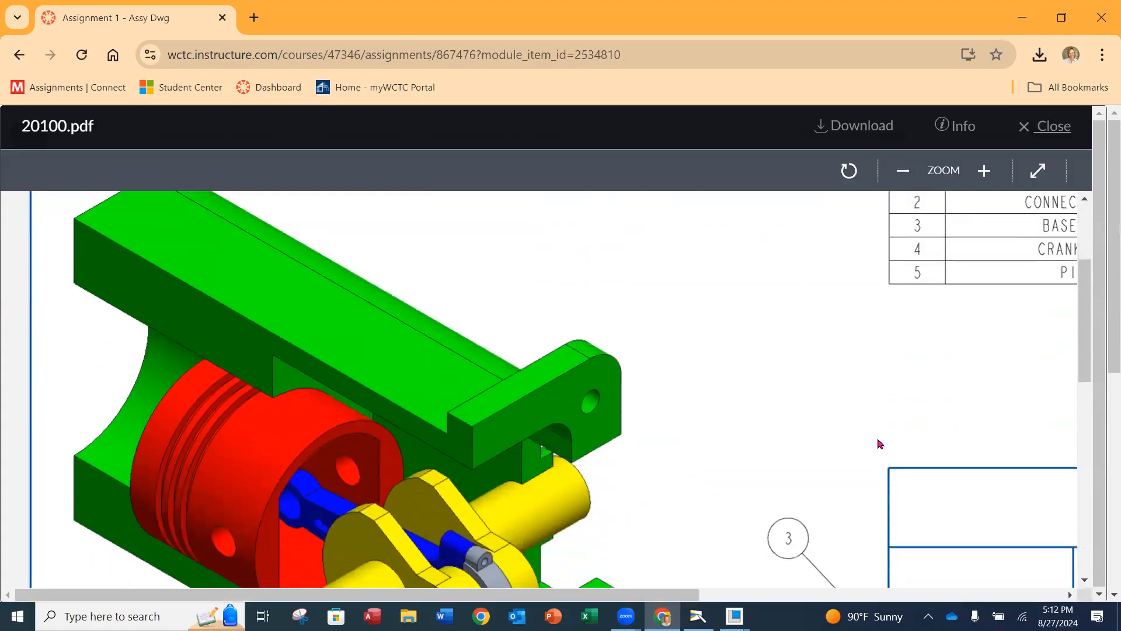
pyautogui.click(911, 169)
pyautogui.click(911, 169)
pyautogui.click(911, 169)
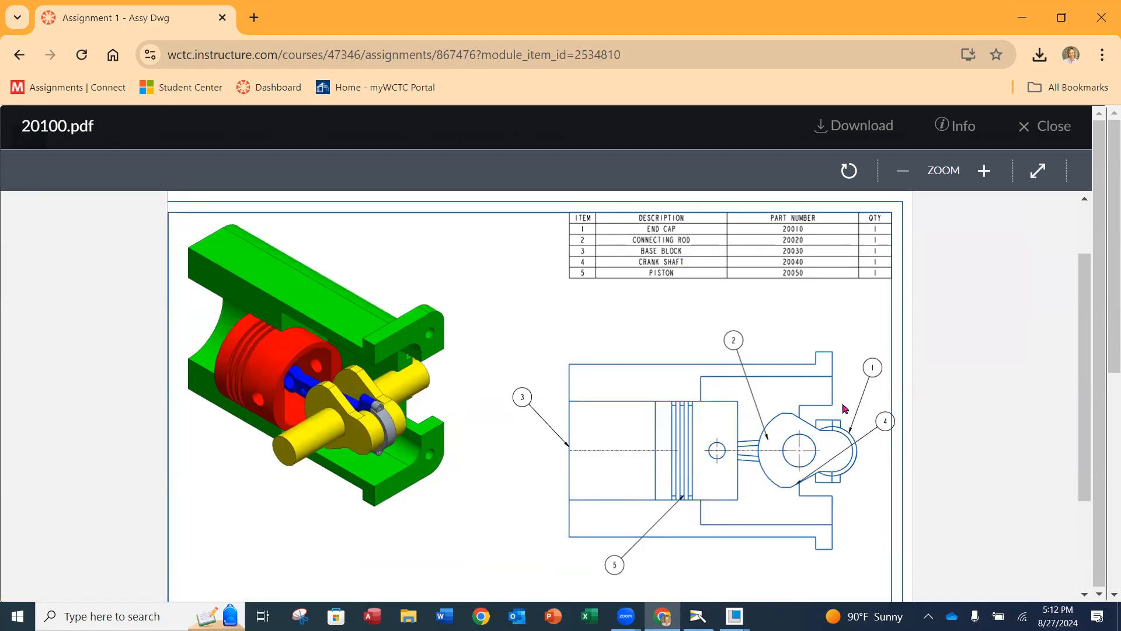
pyautogui.scroll(-2, 636, 425)
pyautogui.scroll(2, 646, 441)
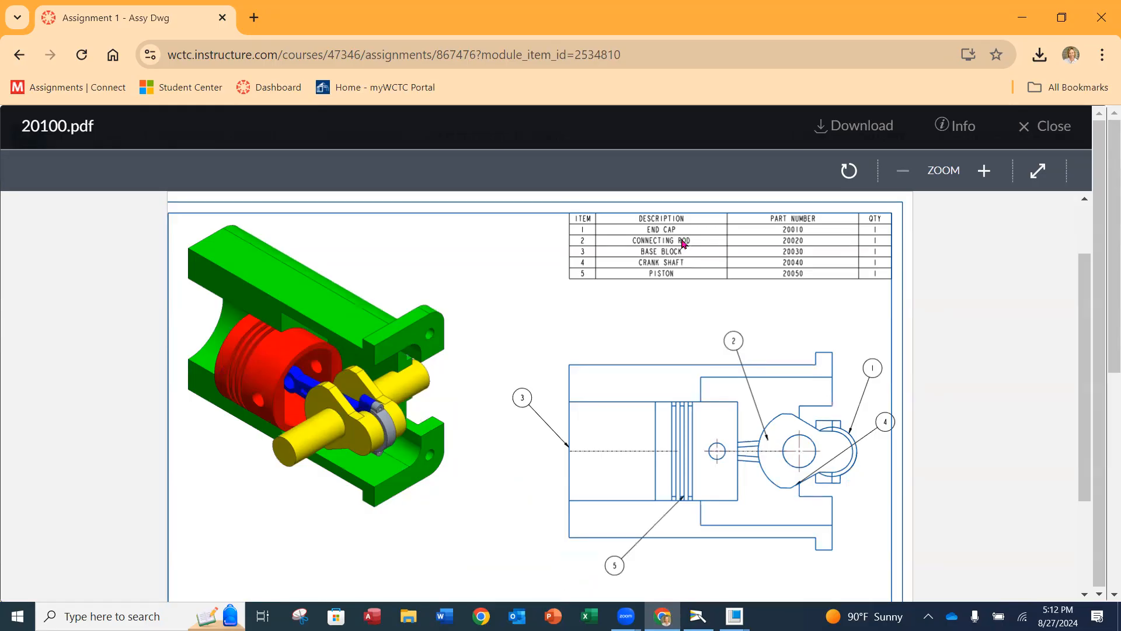
# Step: Check the Creo drawing window briefly, then return to the 20100.pdf guide and read the scale in its title block
pyautogui.click(698, 617)
pyautogui.moveTo(734, 616)
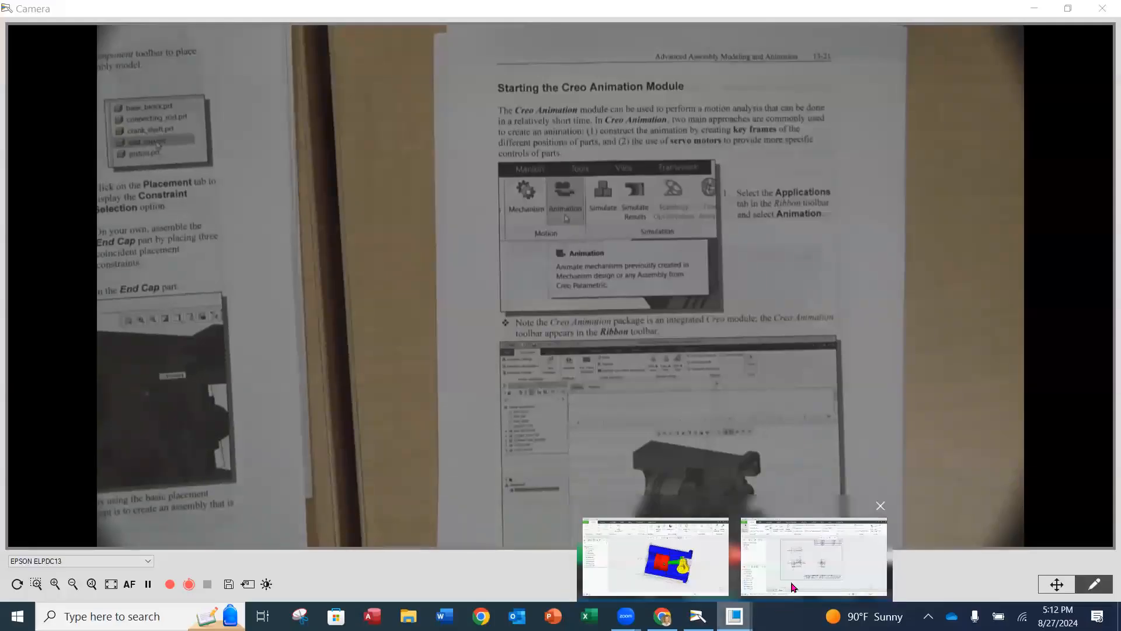
pyautogui.click(793, 586)
pyautogui.hotkey('alt', 'Tab')
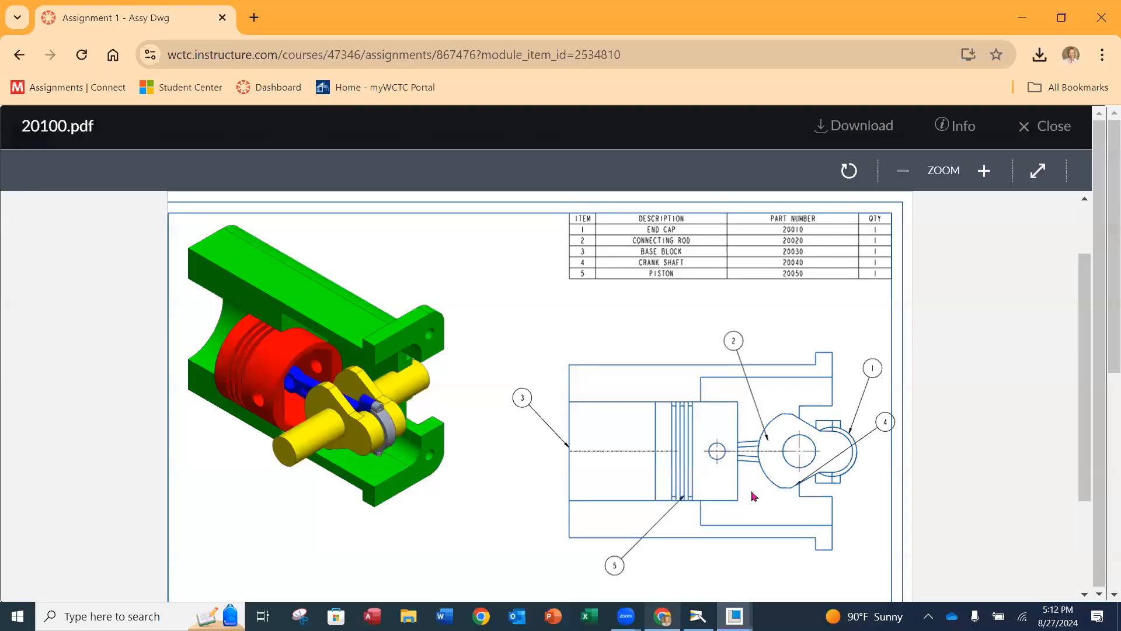
pyautogui.scroll(-2, 753, 495)
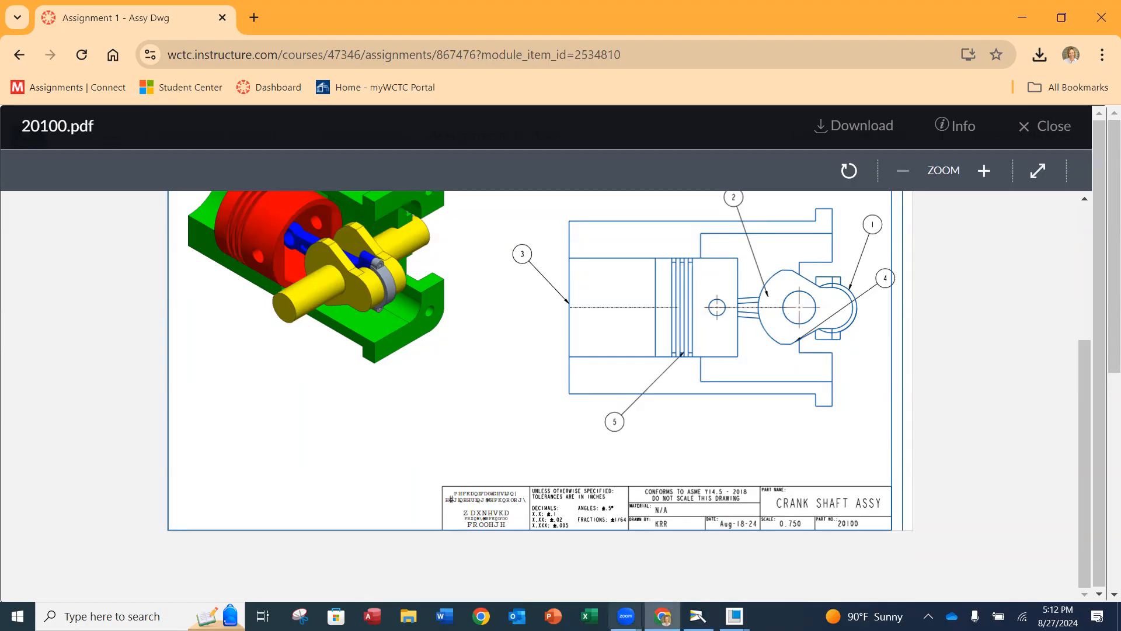
# Step: Switch back to the 20100_3 drawing in Creo and set the sheet scale to 0.75
pyautogui.moveTo(735, 616)
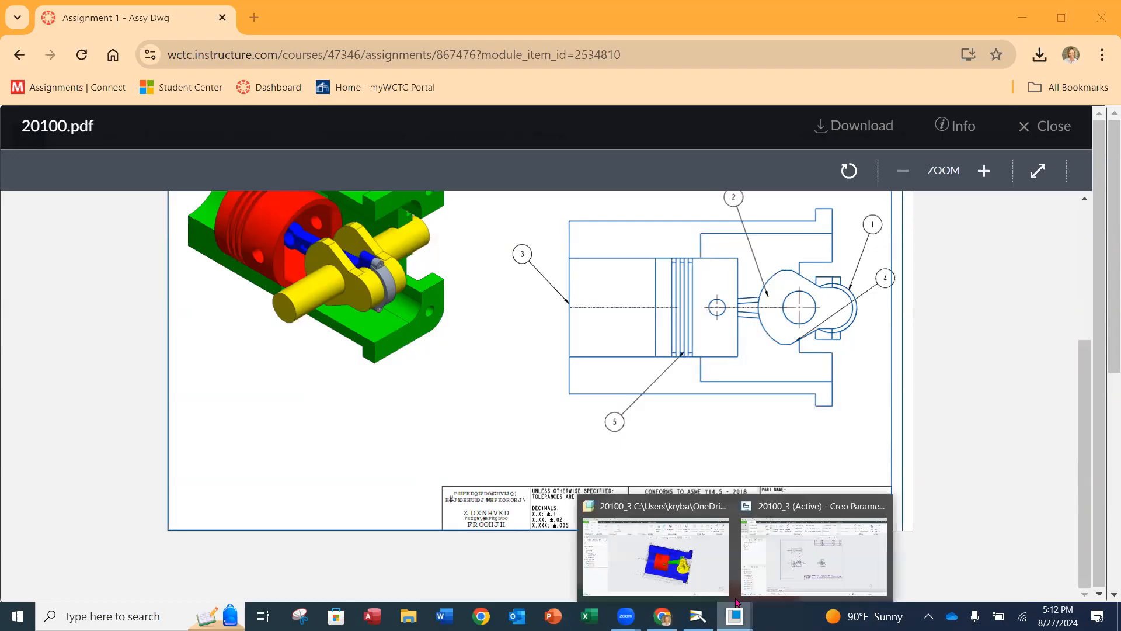
pyautogui.click(804, 561)
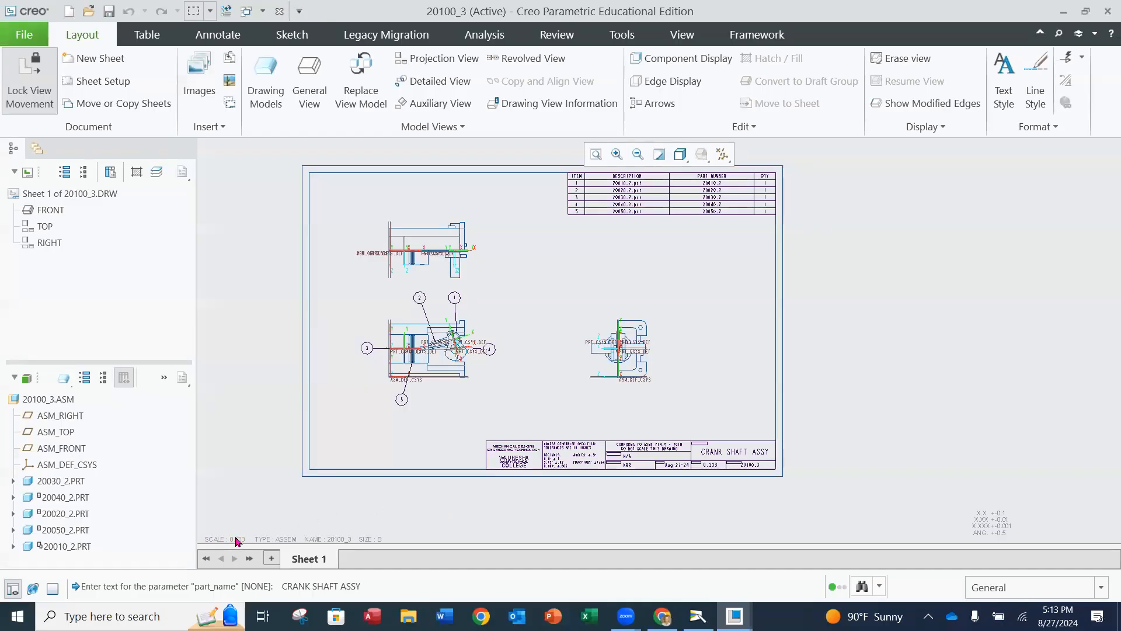
pyautogui.doubleClick(236, 540)
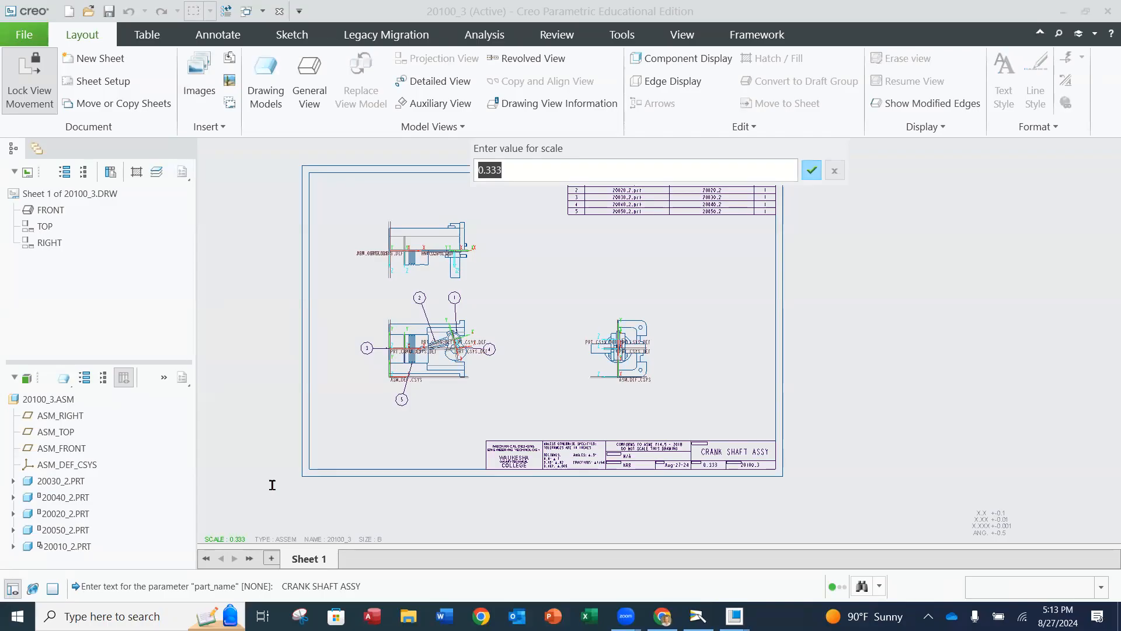
pyautogui.write('.75')
pyautogui.press('Return')
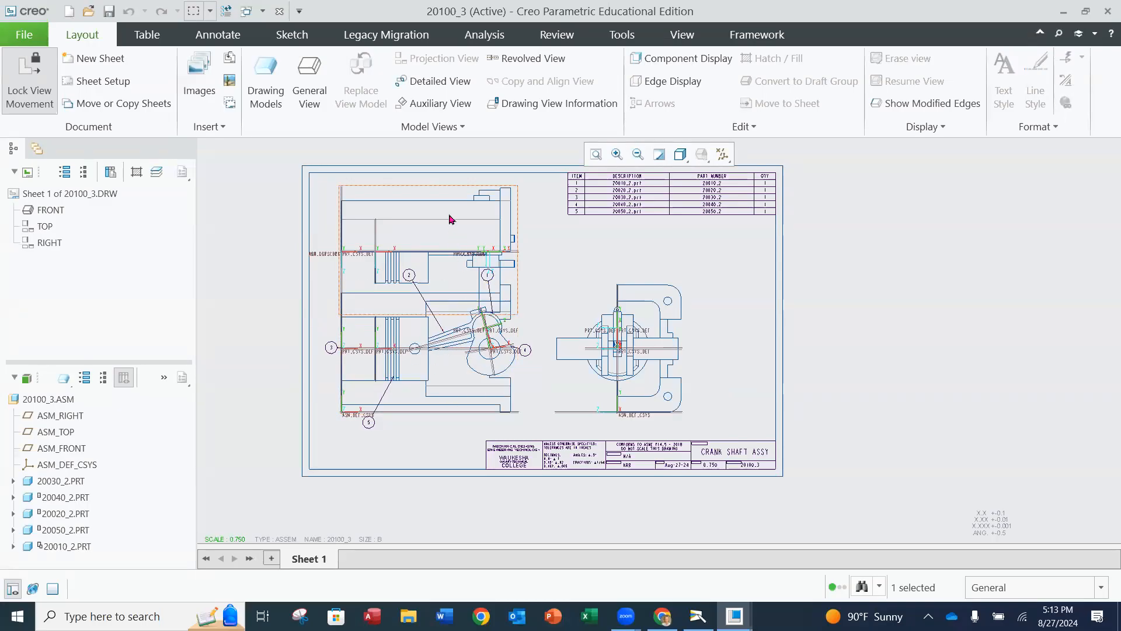
# Step: Delete the TOP and RIGHT projection views, keeping only the FRONT view on the sheet
pyautogui.click(451, 195)
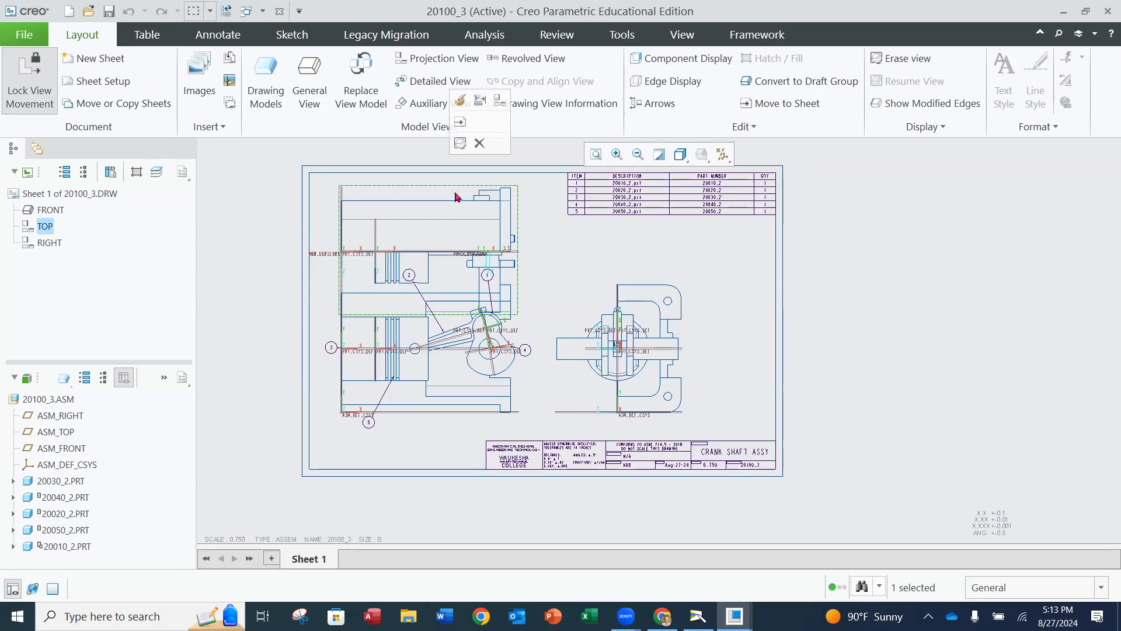
pyautogui.press('Delete')
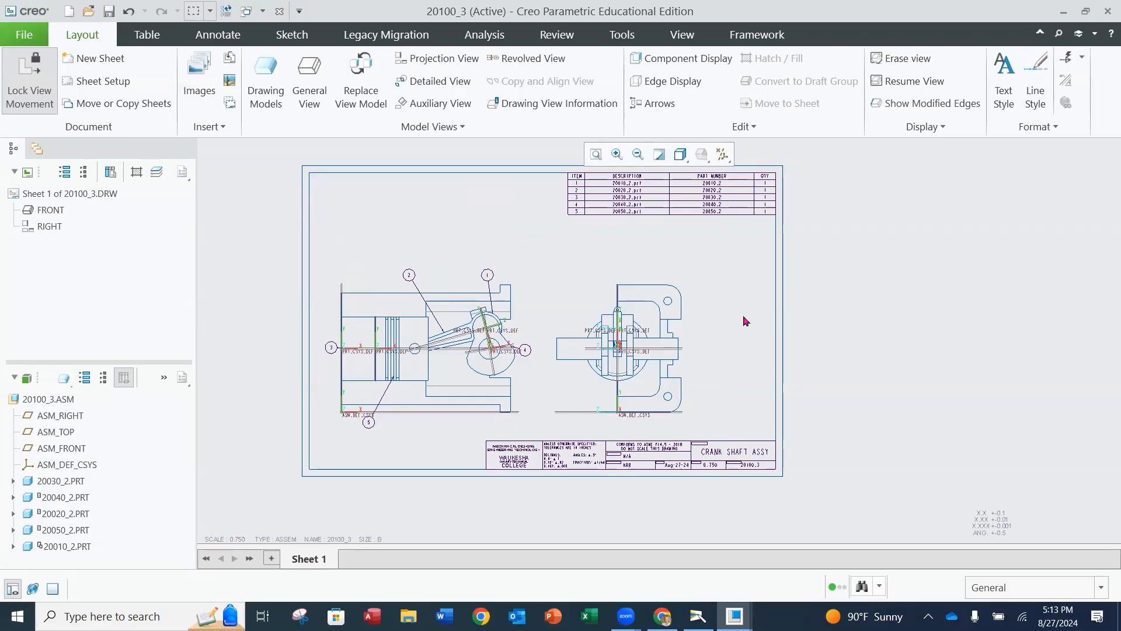
pyautogui.click(662, 328)
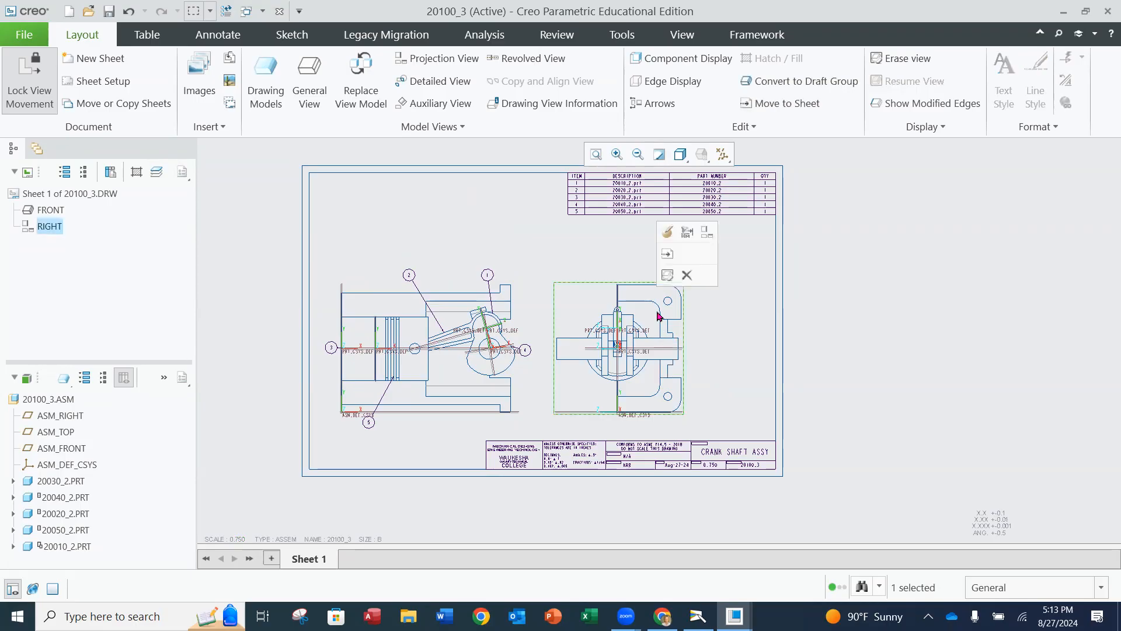
pyautogui.click(686, 276)
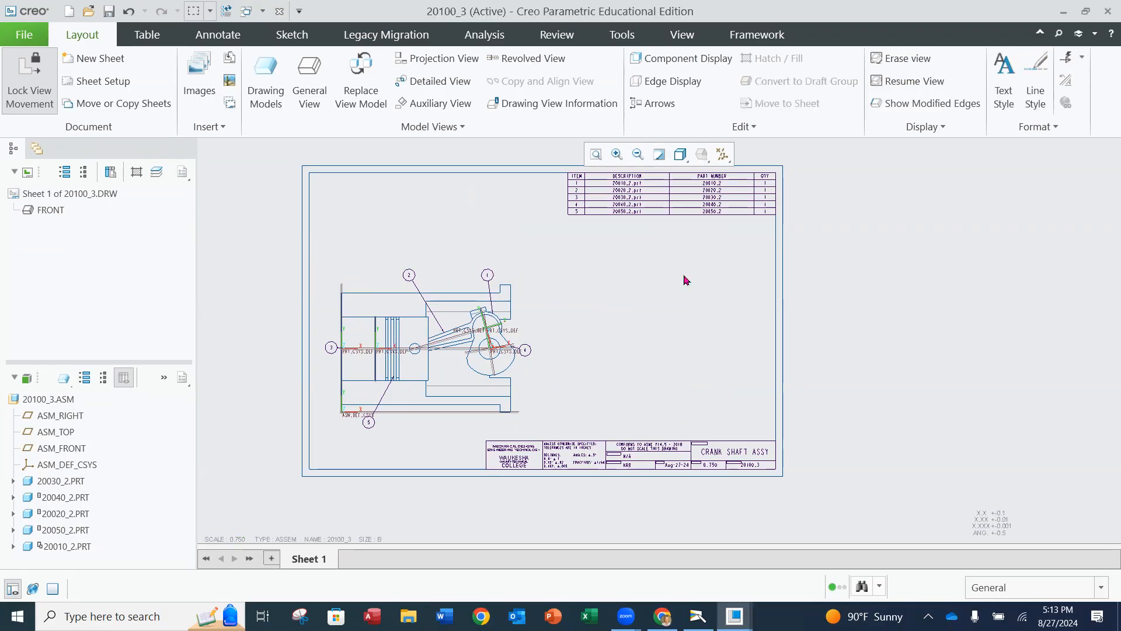
# Step: Unlock view movement and move the FRONT view to the right side of the sheet, between the parts list and title block
pyautogui.click(447, 282)
pyautogui.moveTo(461, 282); pyautogui.dragTo(687, 270)
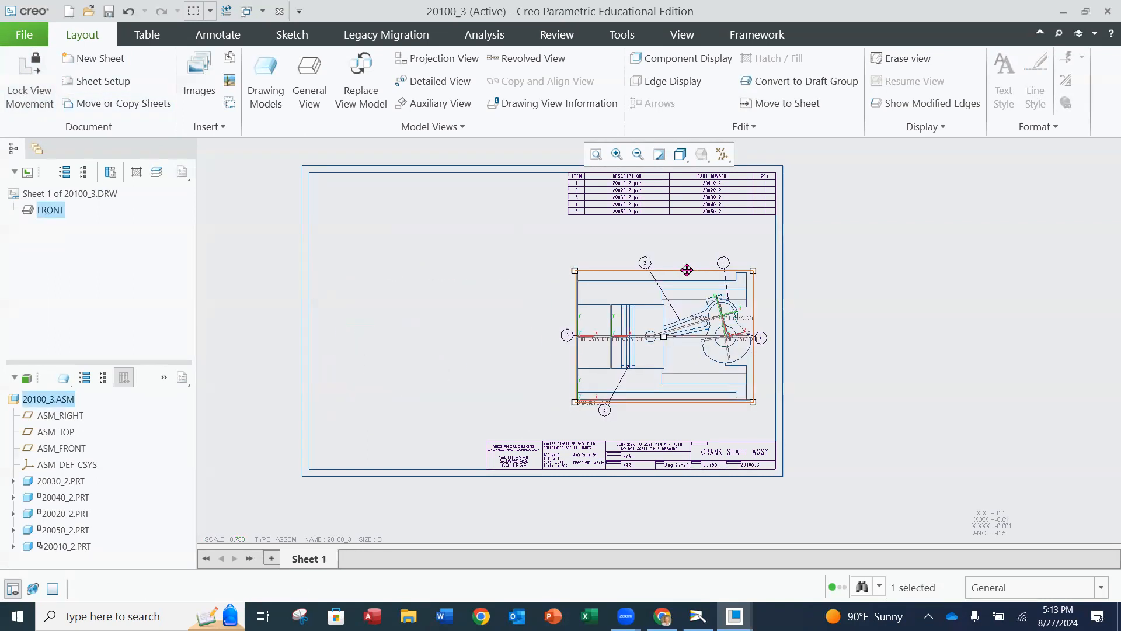
pyautogui.click(509, 337)
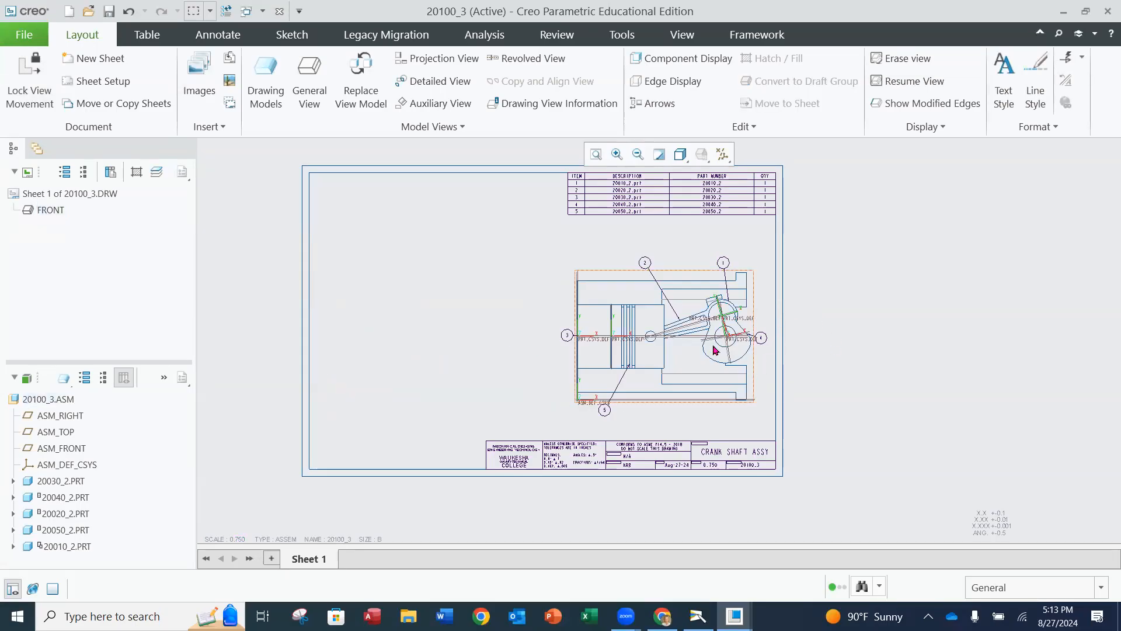
# Step: Turn off the display of all datum axes, points, coordinate systems and planes in the drawing
pyautogui.scroll(2, 715, 346)
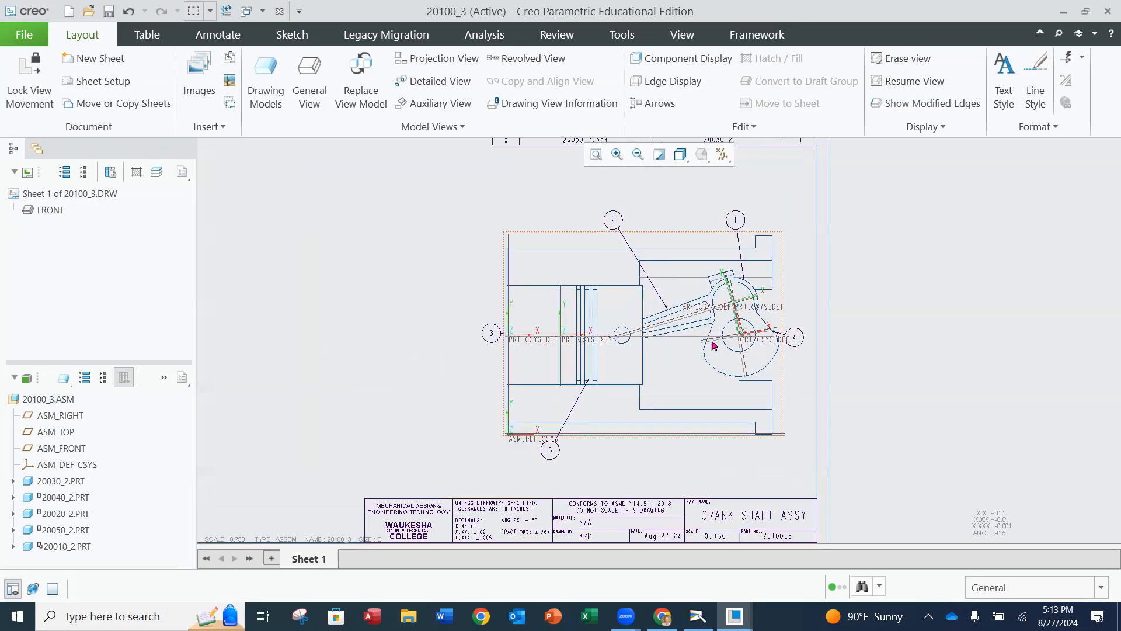
pyautogui.scroll(1, 715, 346)
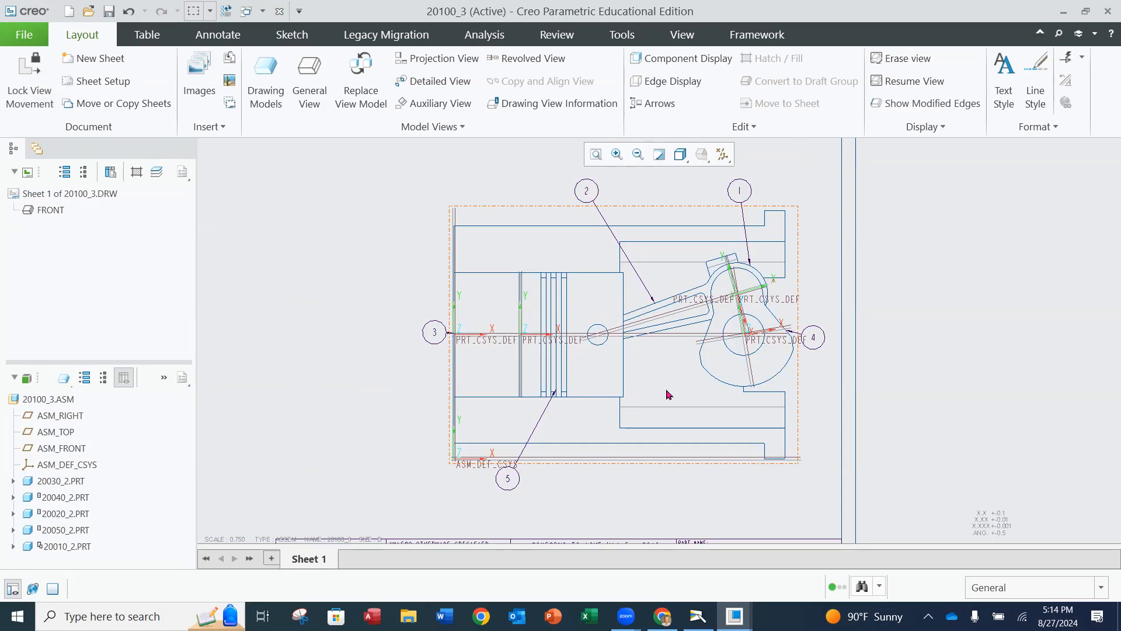
pyautogui.click(725, 157)
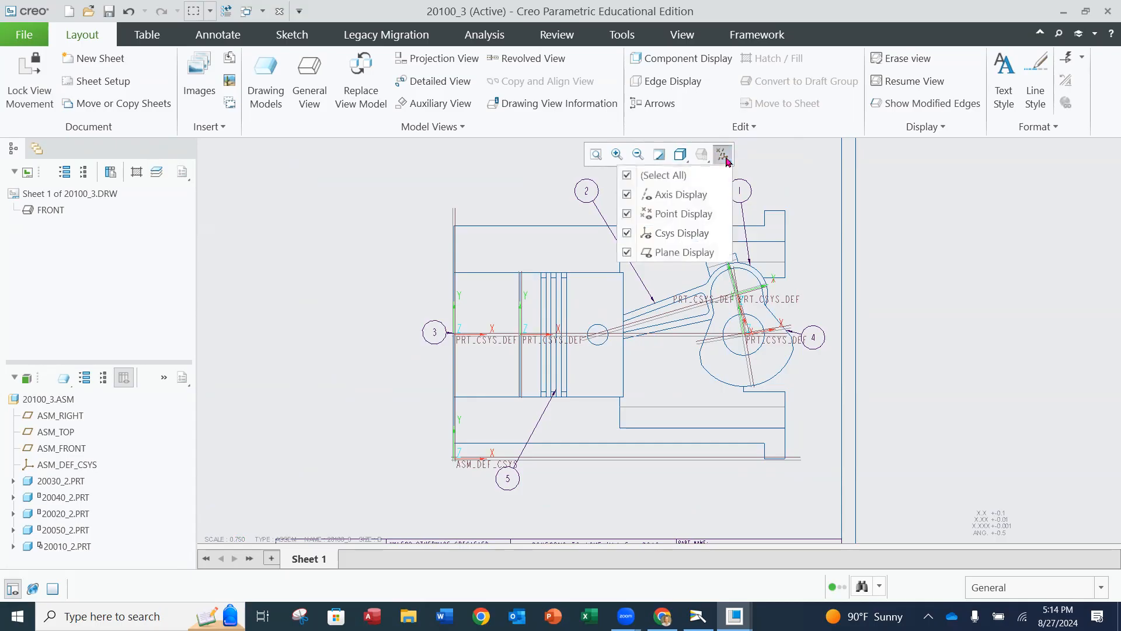
pyautogui.click(630, 181)
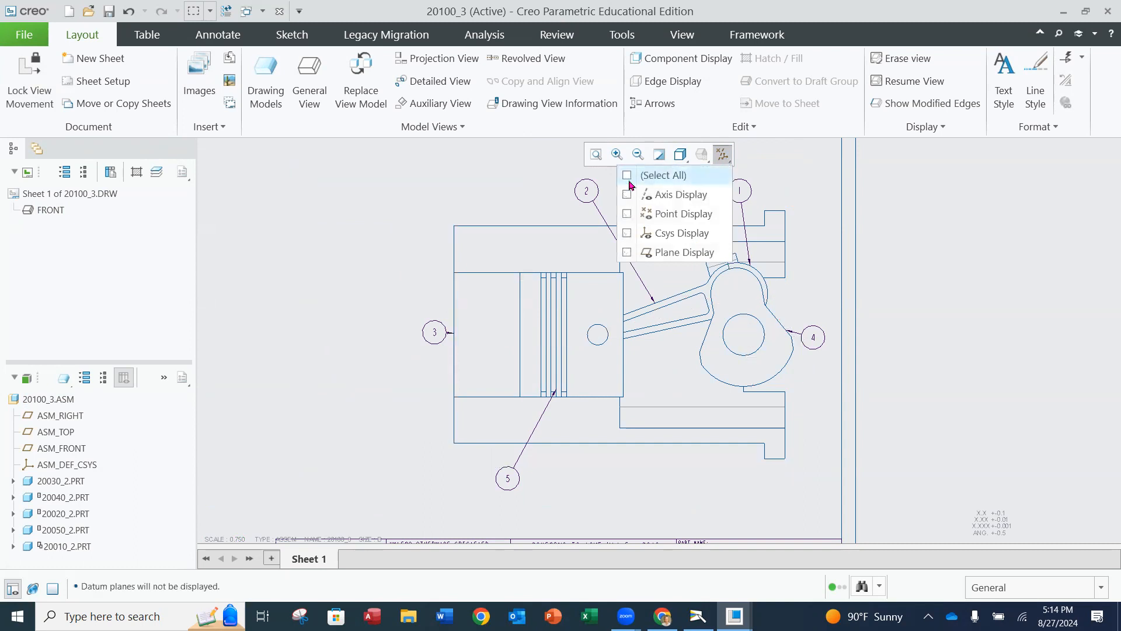
pyautogui.click(907, 297)
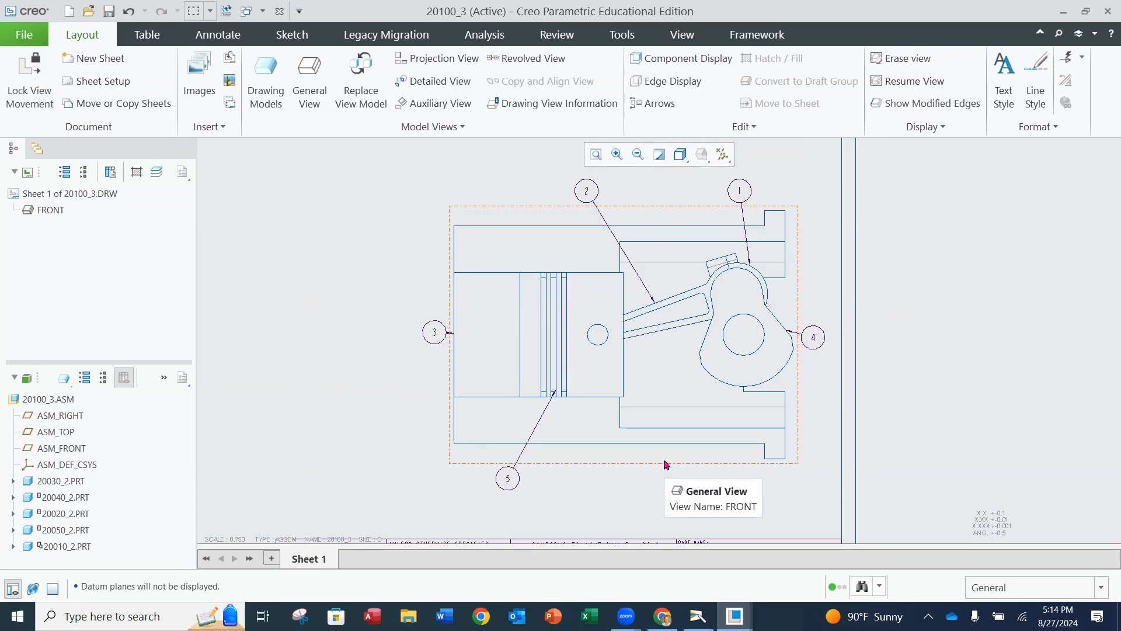
# Step: Shift the FRONT view slightly left to leave more room beside the sheet border
pyautogui.scroll(-2, 754, 386)
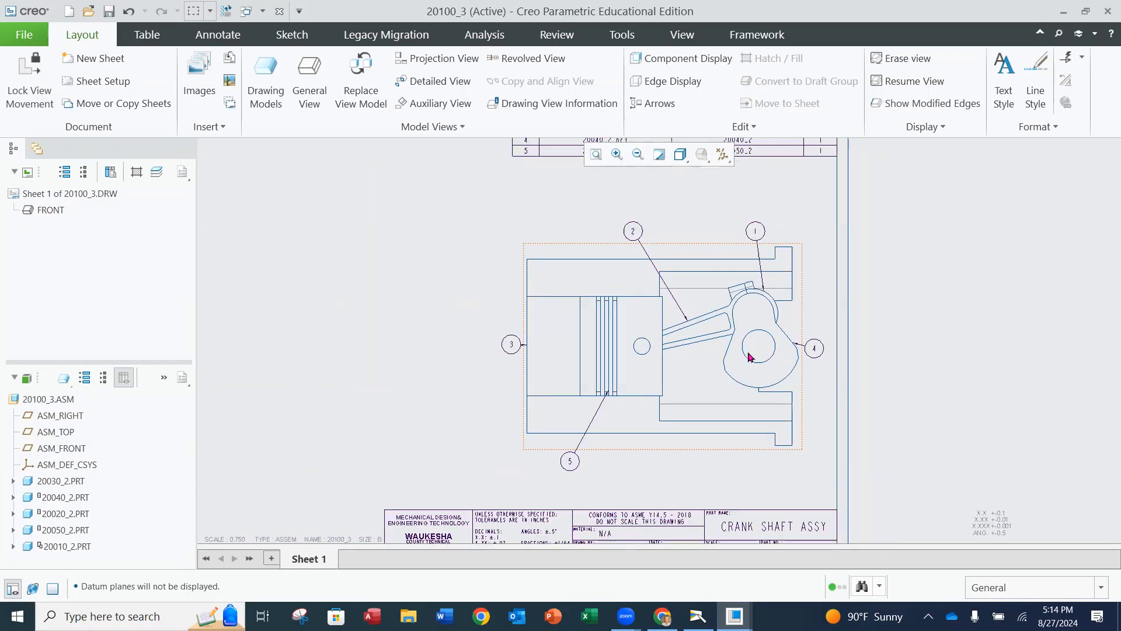
pyautogui.click(700, 244)
pyautogui.moveTo(699, 243); pyautogui.dragTo(668, 243)
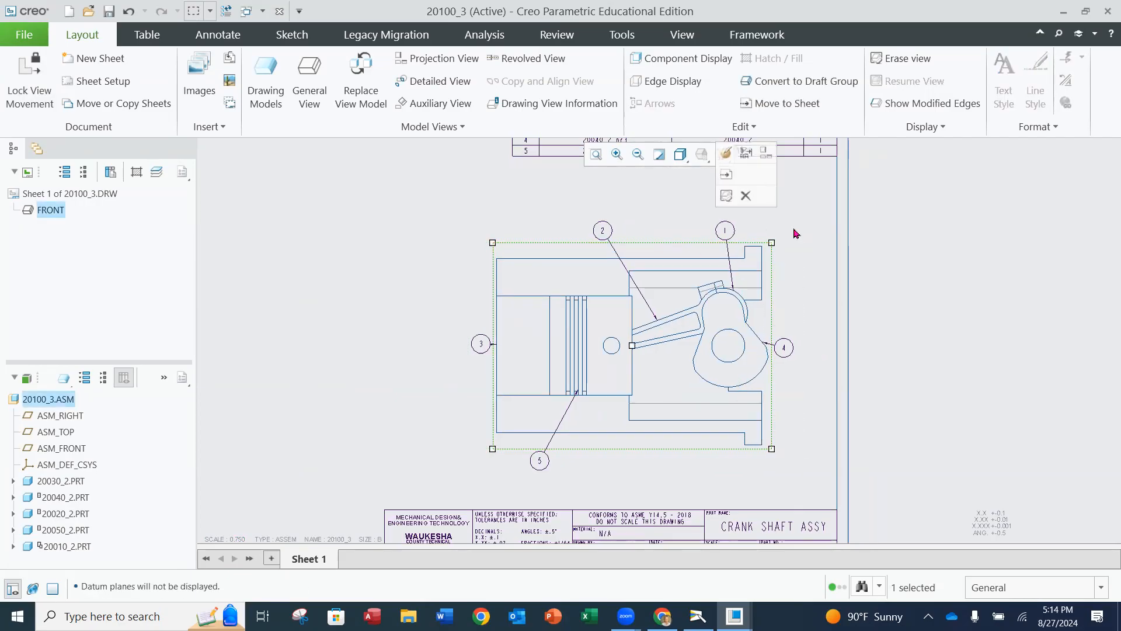
pyautogui.click(796, 376)
# Step: Move balloon 4 up and away from the crank shaft so its leader is longer and angled
pyautogui.scroll(2, 781, 370)
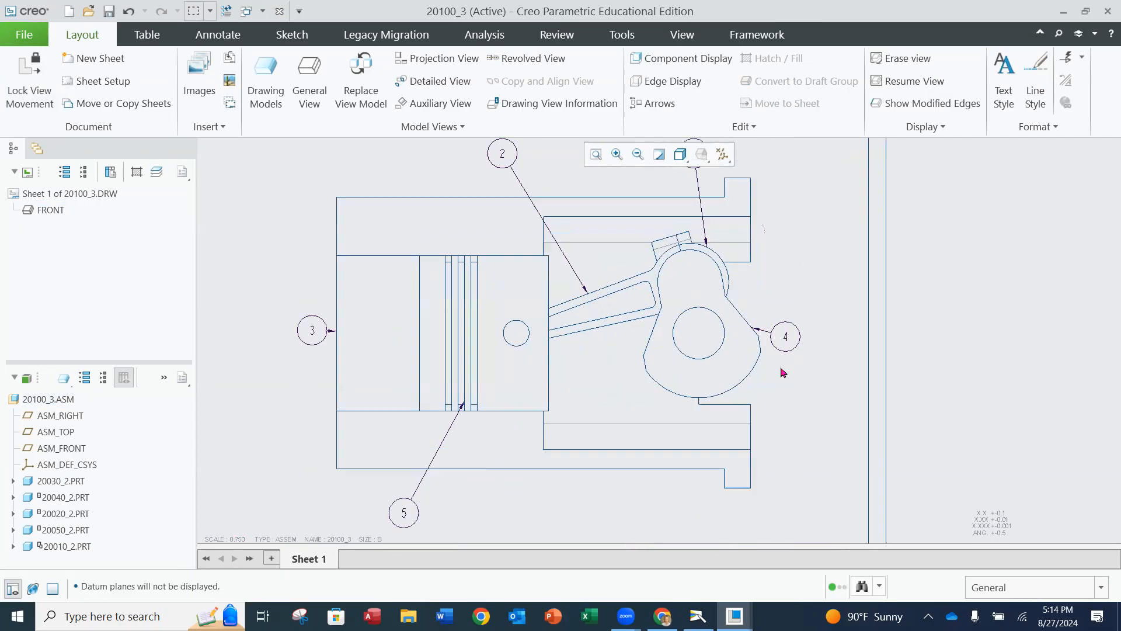
pyautogui.click(782, 337)
pyautogui.moveTo(785, 336); pyautogui.dragTo(837, 273)
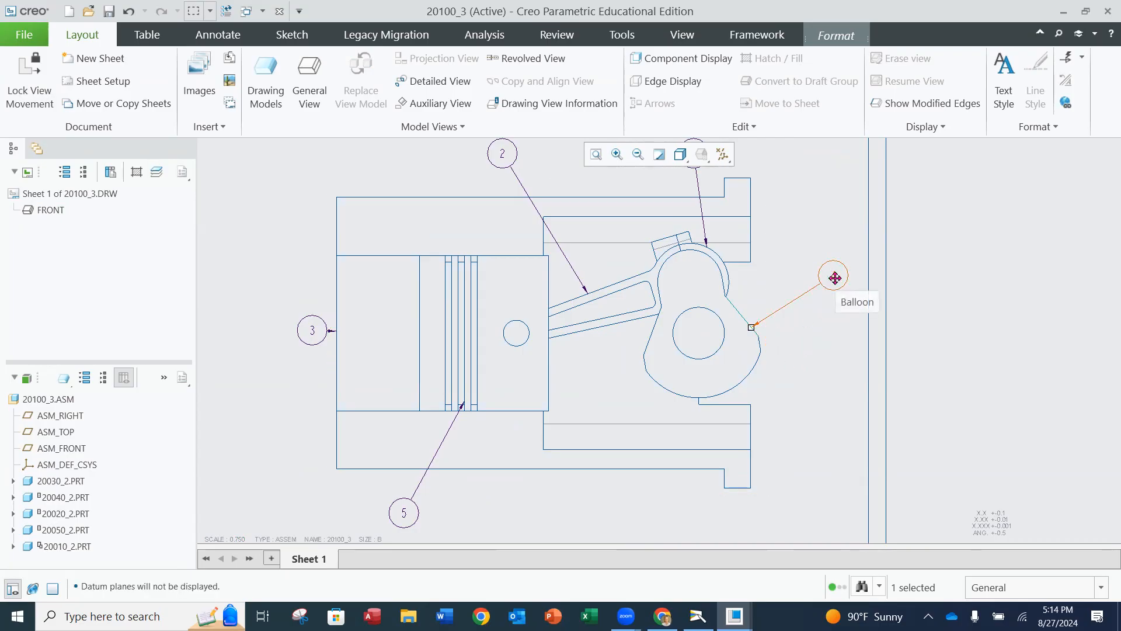
pyautogui.moveTo(834, 275)
pyautogui.mouseDown()
pyautogui.moveTo(815, 255)
pyautogui.moveTo(826, 278)
pyautogui.moveTo(832, 261)
pyautogui.mouseUp()
pyautogui.click(818, 381)
# Step: Move balloon 3 farther left and slightly up from the base block so its leader is angled
pyautogui.scroll(-1, 783, 356)
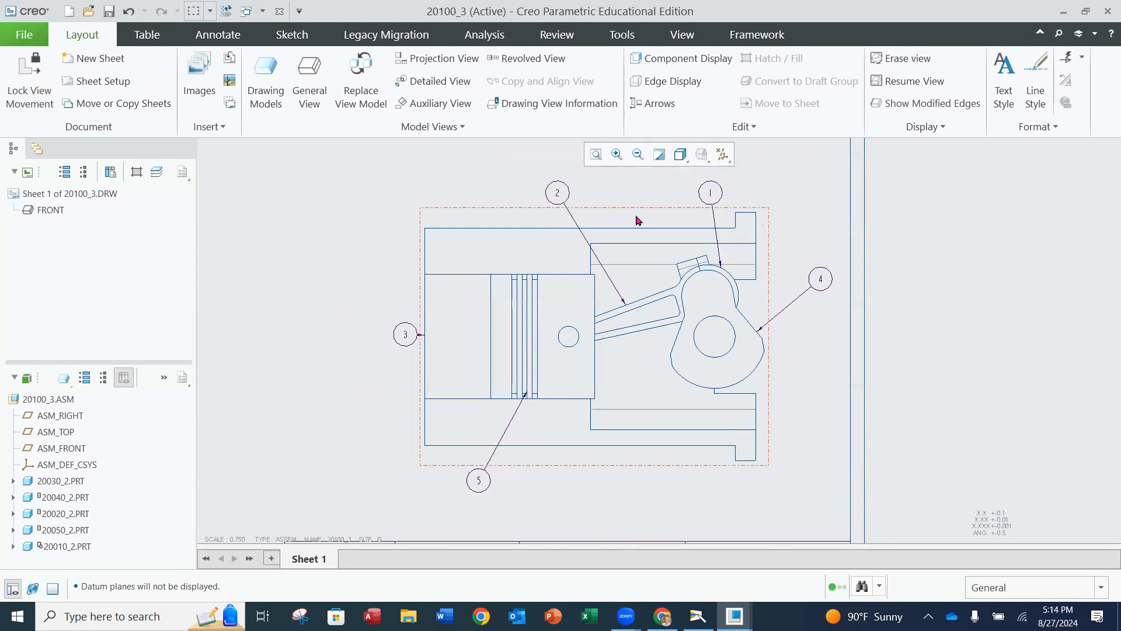
pyautogui.click(405, 334)
pyautogui.moveTo(403, 333); pyautogui.dragTo(373, 322)
pyautogui.click(364, 384)
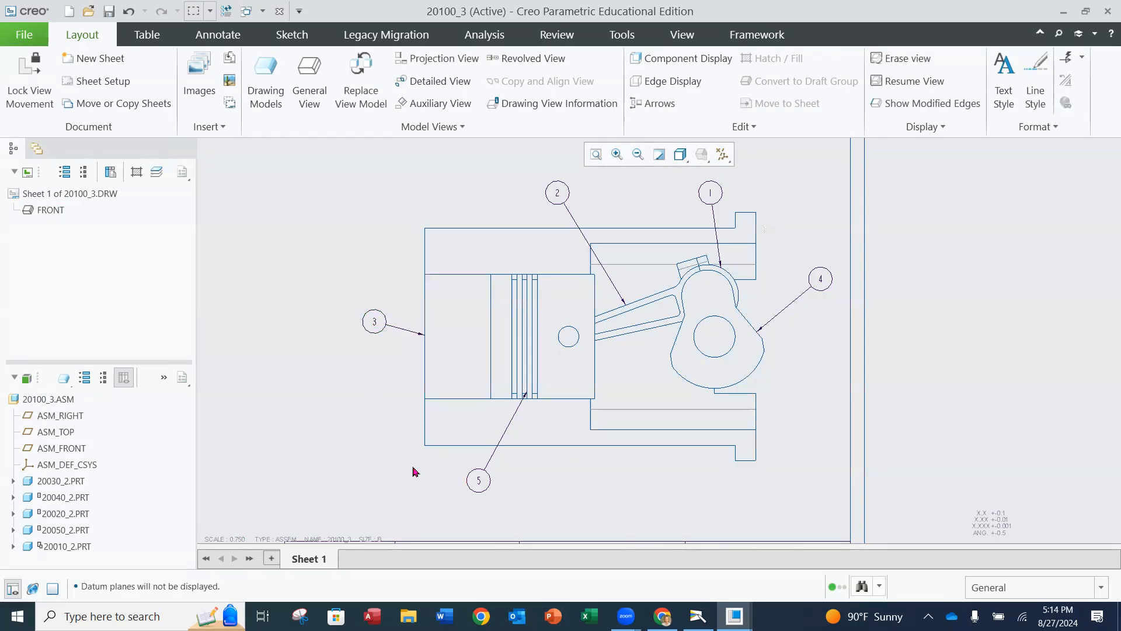
# Step: Compare the description and part number columns of the drawing's parts list with those in the 20100.pdf guide
pyautogui.scroll(1, 409, 415)
pyautogui.moveTo(408, 406)
pyautogui.mouseDown(button='middle')
pyautogui.moveTo(484, 446)
pyautogui.moveTo(465, 451)
pyautogui.mouseUp(button='middle')
pyautogui.moveTo(723, 266); pyautogui.dragTo(724, 325, button='middle')
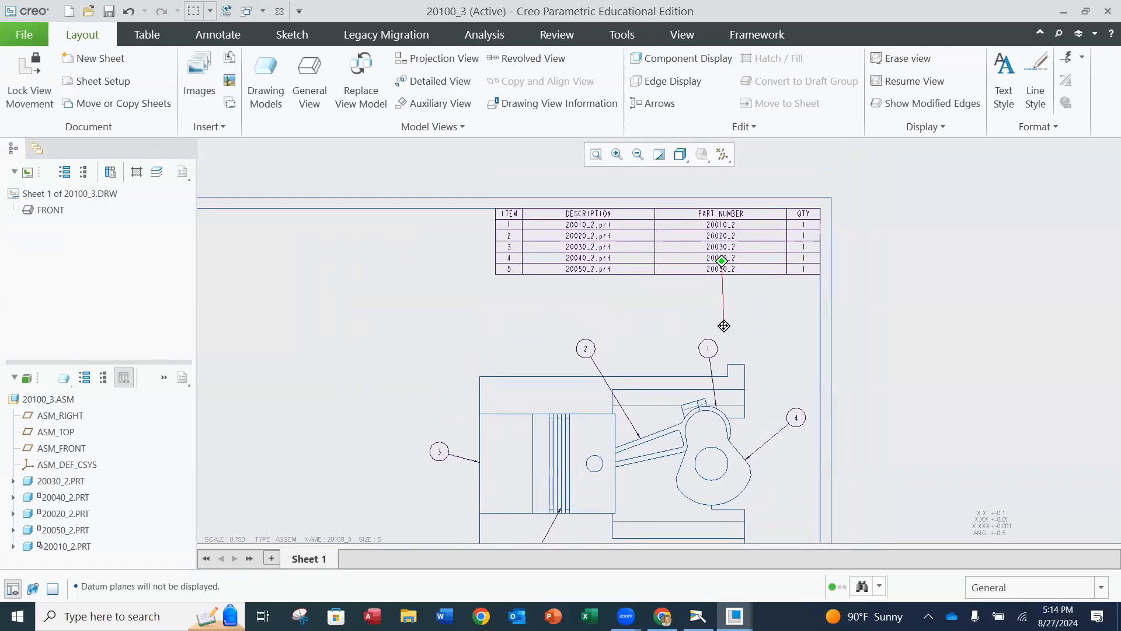
pyautogui.scroll(-2, 710, 236)
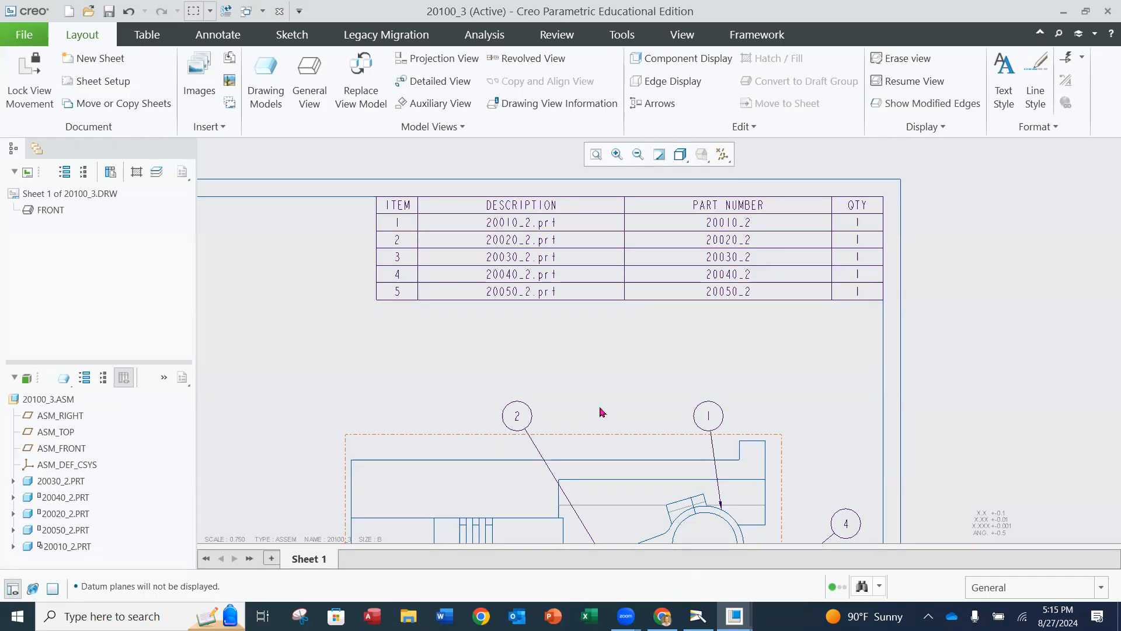
pyautogui.hotkey('alt', 'Tab')
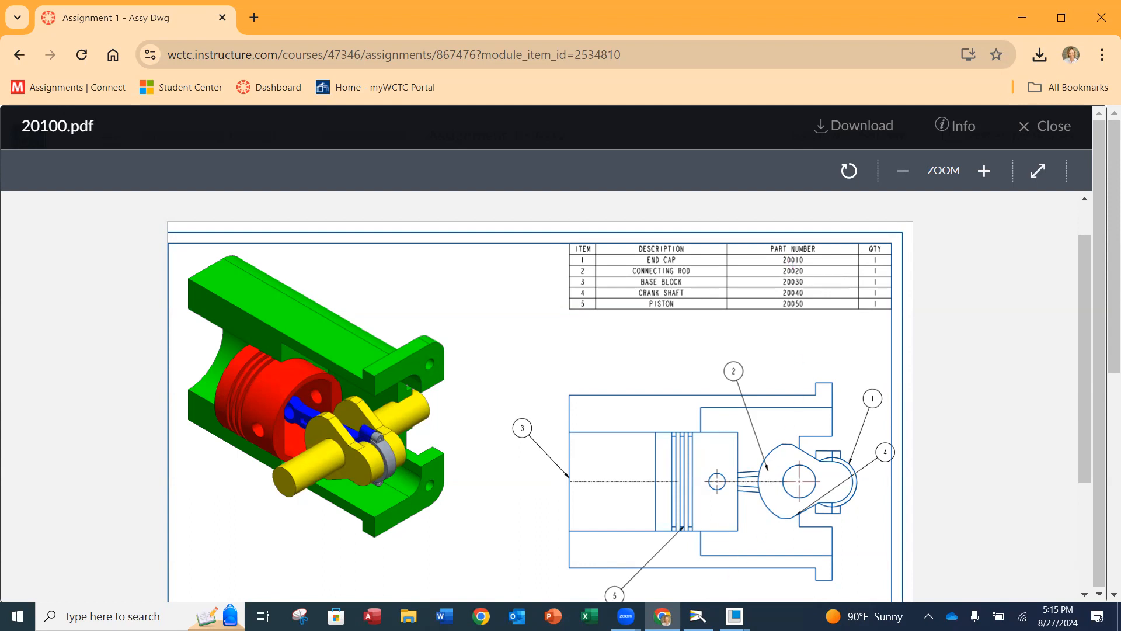
pyautogui.moveTo(735, 616)
pyautogui.click(816, 558)
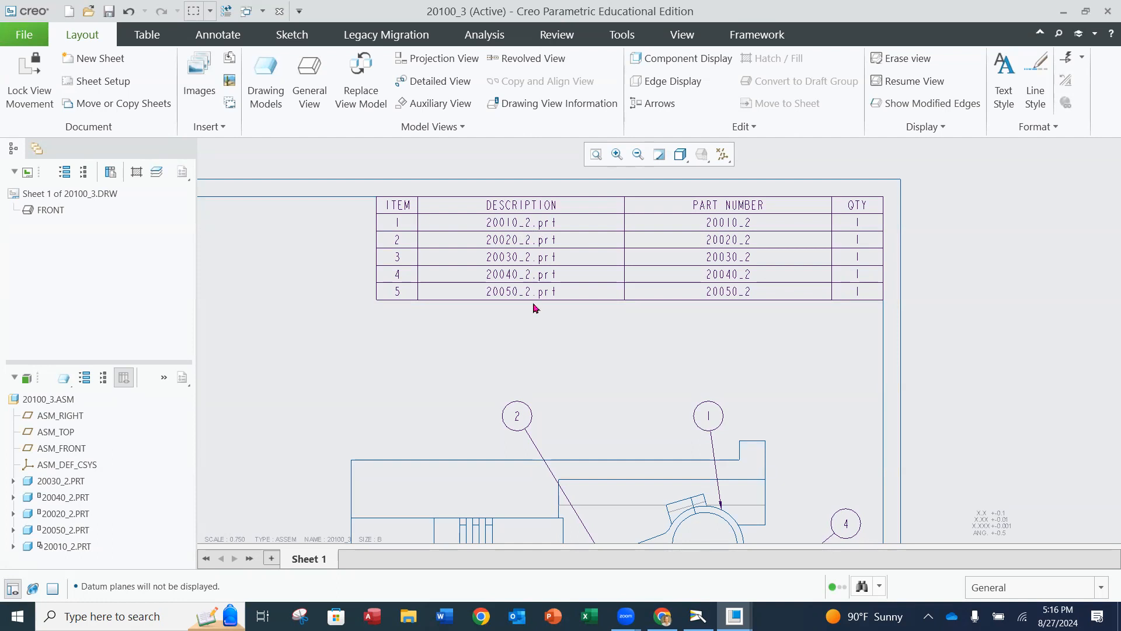
pyautogui.scroll(2, 578, 332)
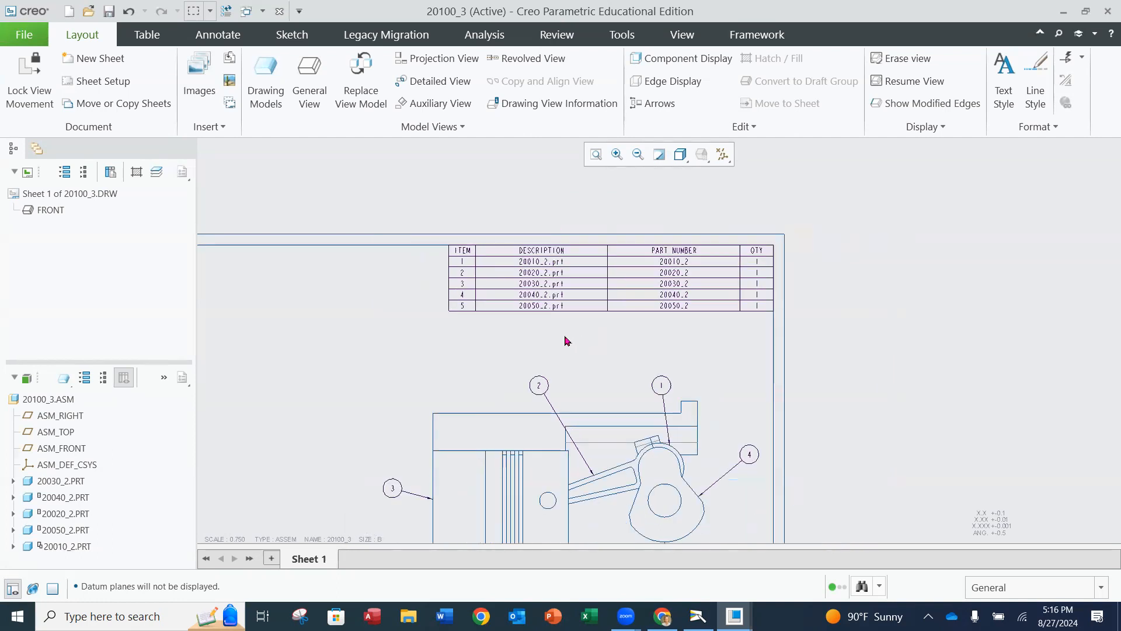
# Step: Place a general view with no combined state and the default isometric orientation in the empty sheet area beside the FRONT view
pyautogui.moveTo(589, 338); pyautogui.dragTo(723, 270, button='middle')
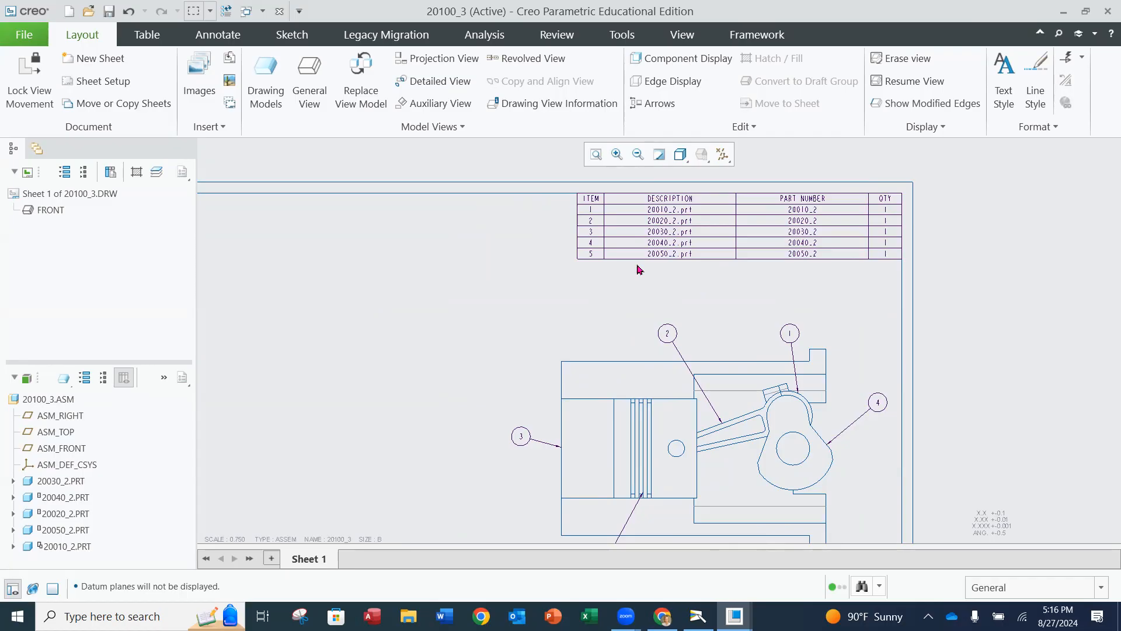
pyautogui.moveTo(713, 326)
pyautogui.mouseDown(button='middle')
pyautogui.moveTo(726, 293)
pyautogui.moveTo(716, 316)
pyautogui.mouseUp(button='middle')
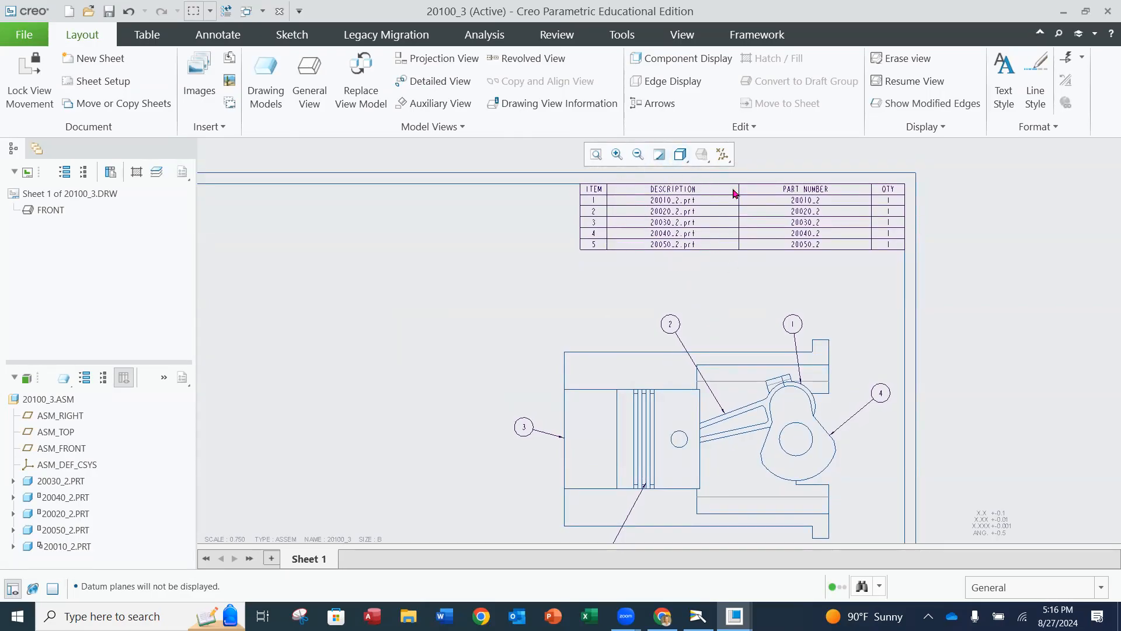
pyautogui.moveTo(670, 274)
pyautogui.mouseDown(button='middle')
pyautogui.moveTo(713, 248)
pyautogui.moveTo(783, 243)
pyautogui.mouseUp(button='middle')
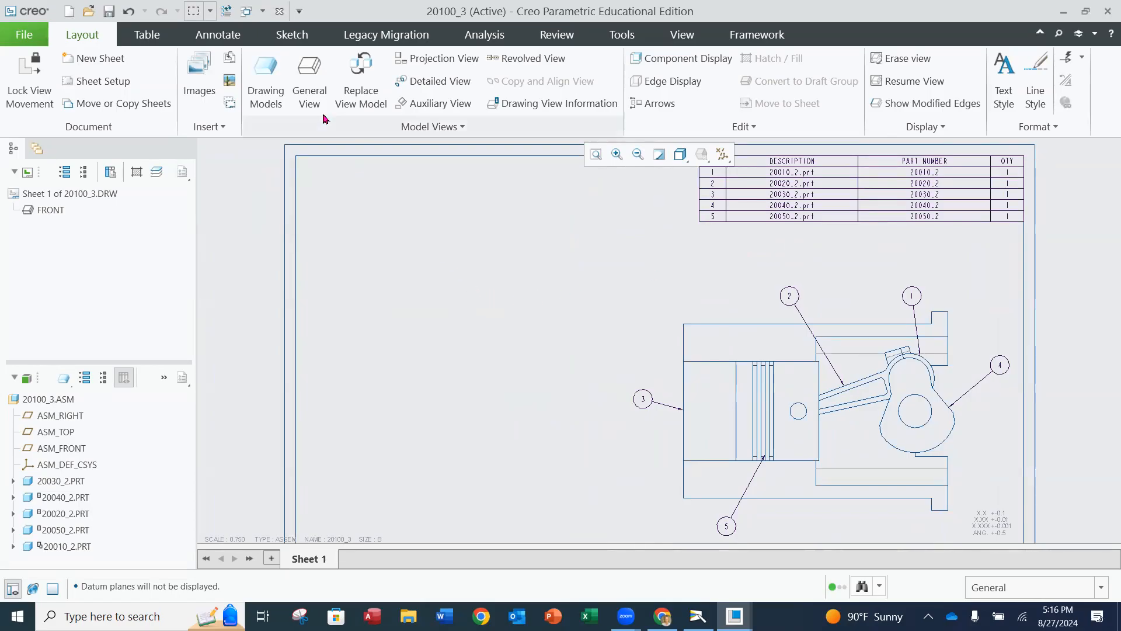
pyautogui.click(307, 98)
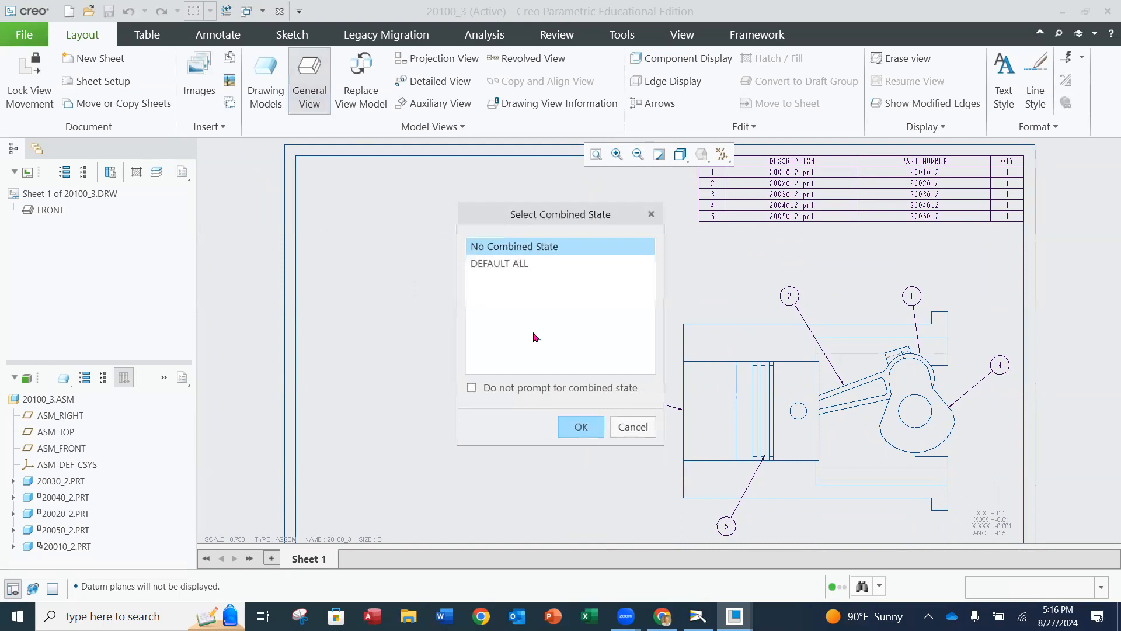
pyautogui.click(579, 425)
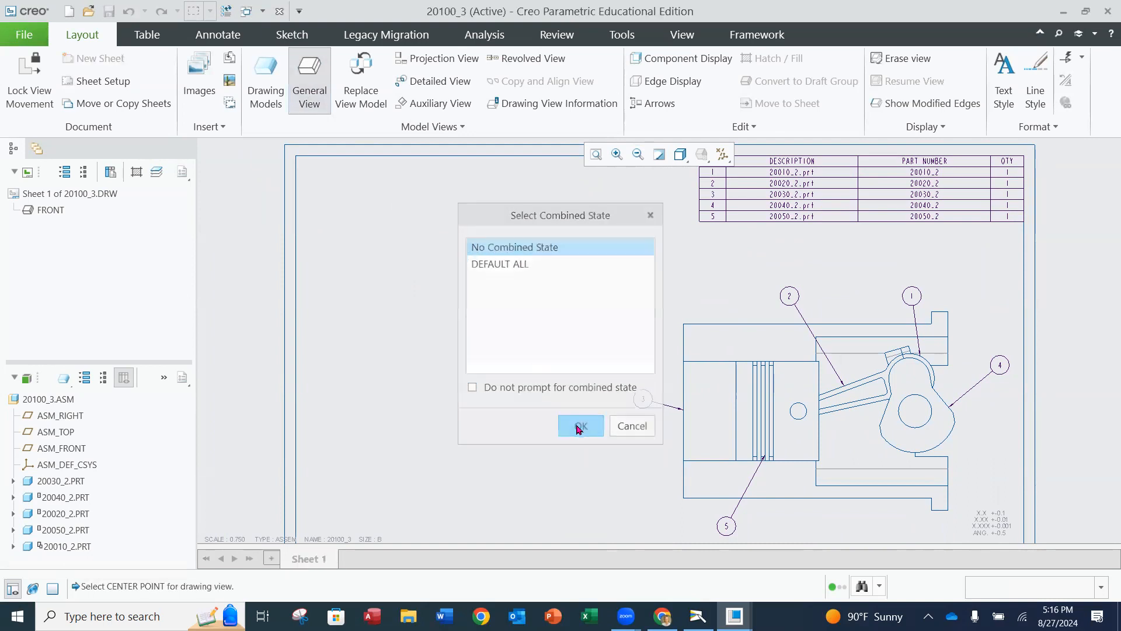
pyautogui.click(466, 318)
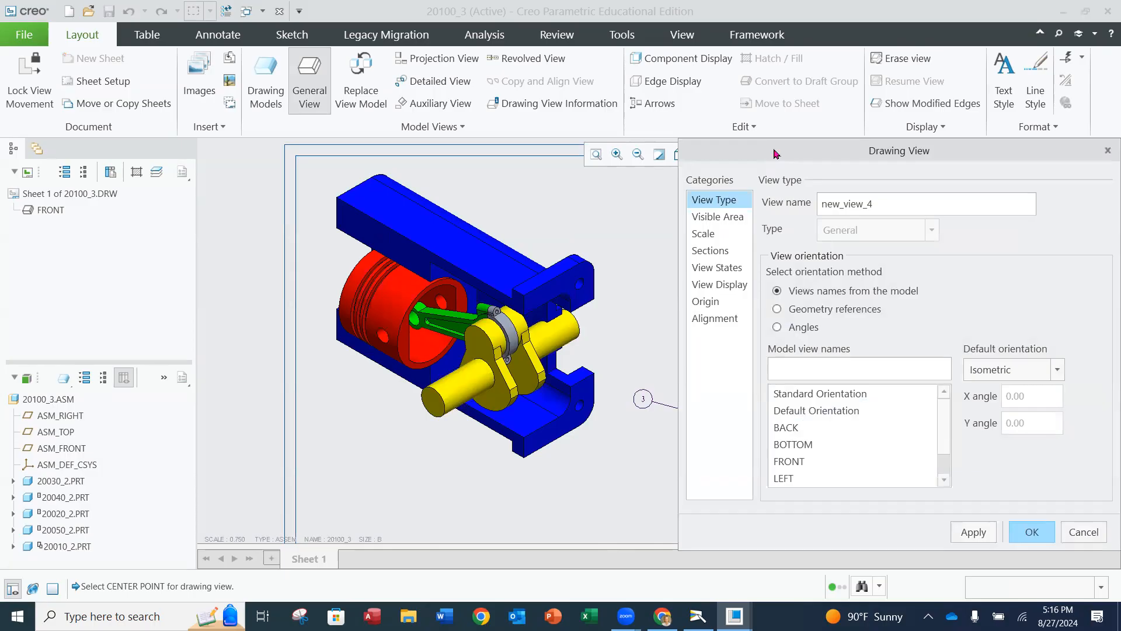
pyautogui.moveTo(775, 154); pyautogui.dragTo(763, 108)
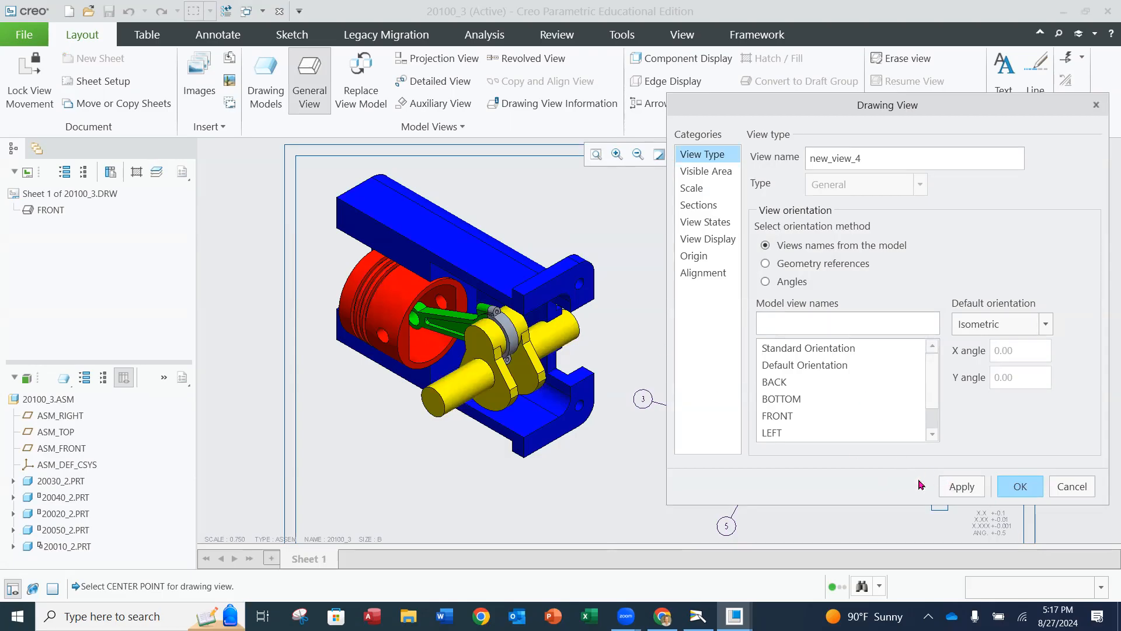
pyautogui.click(955, 487)
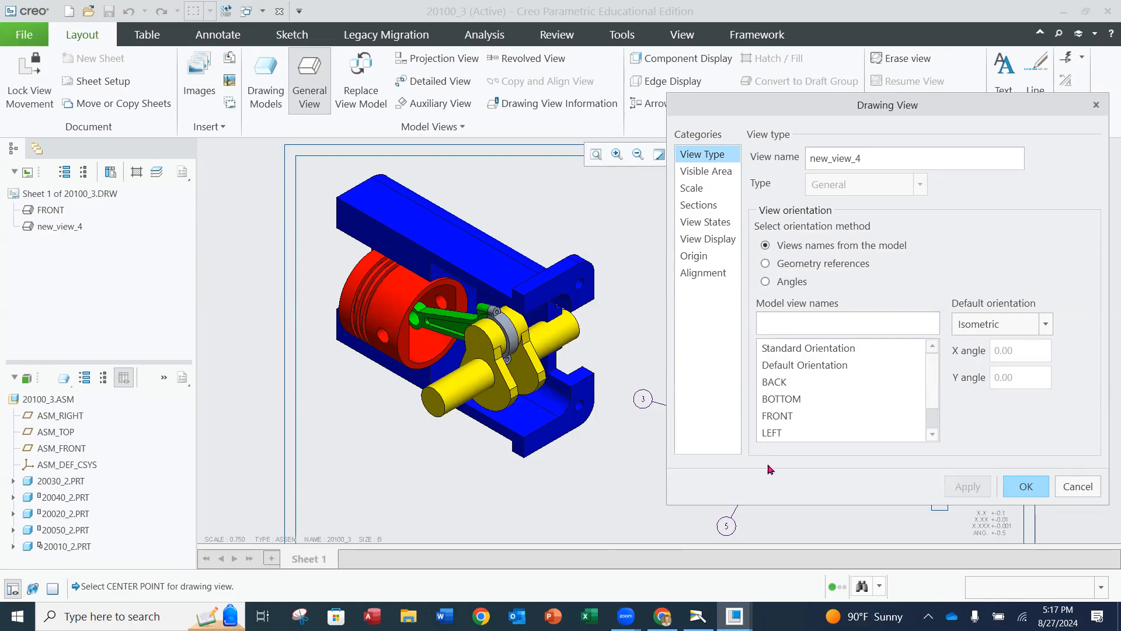
pyautogui.click(1021, 487)
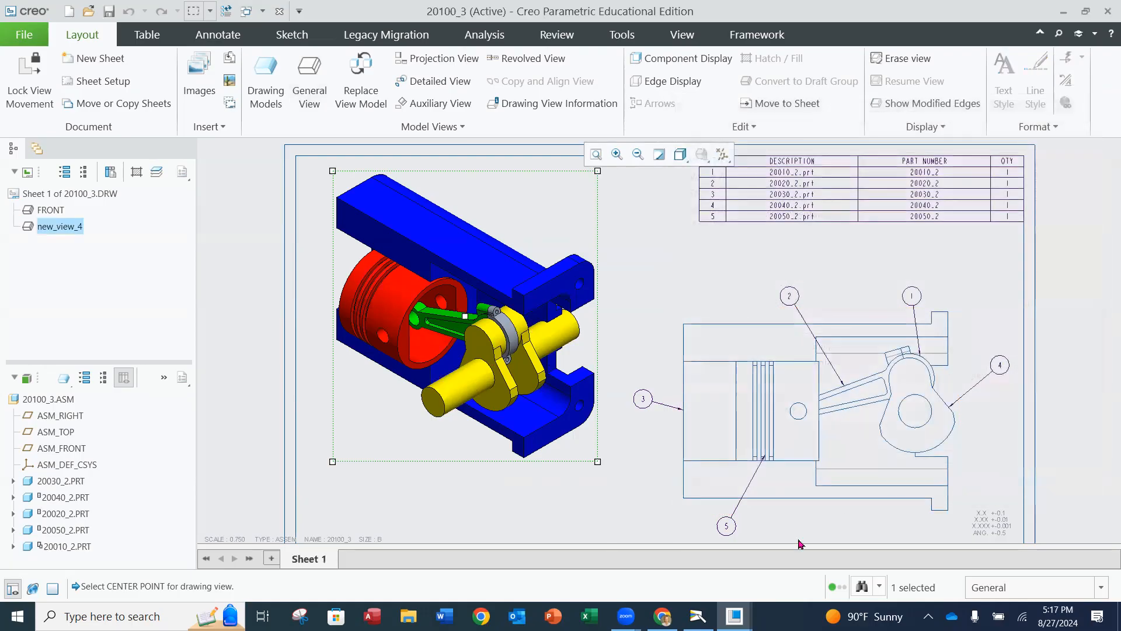
pyautogui.click(582, 507)
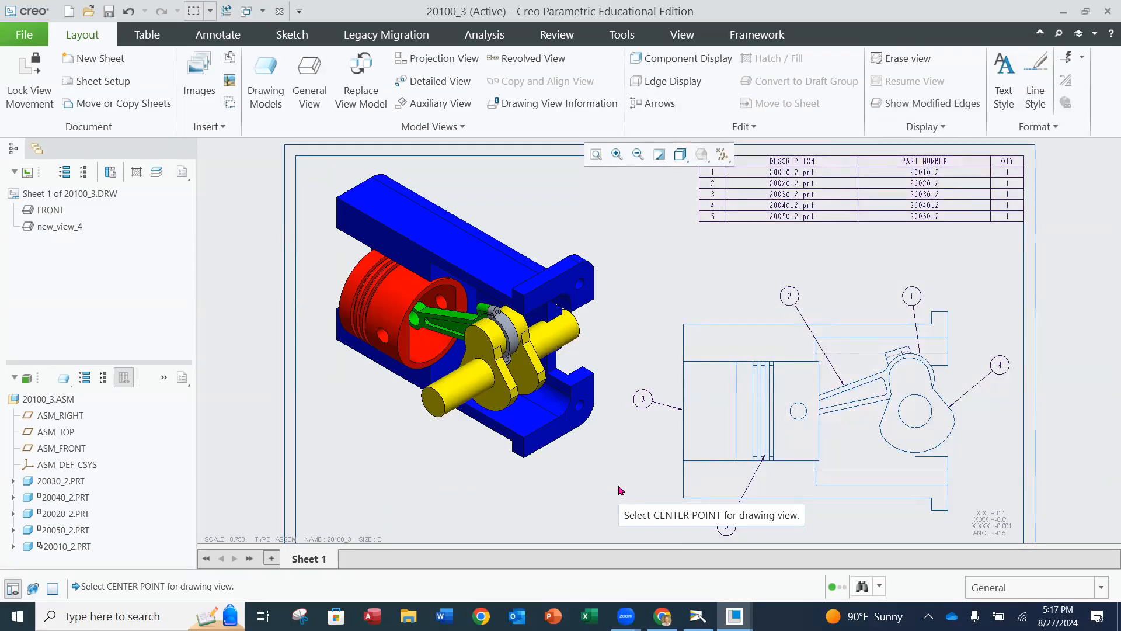
# Step: Save the drawing 20100_3.DRW in the WCTC_CREO folder
pyautogui.scroll(-3, 891, 265)
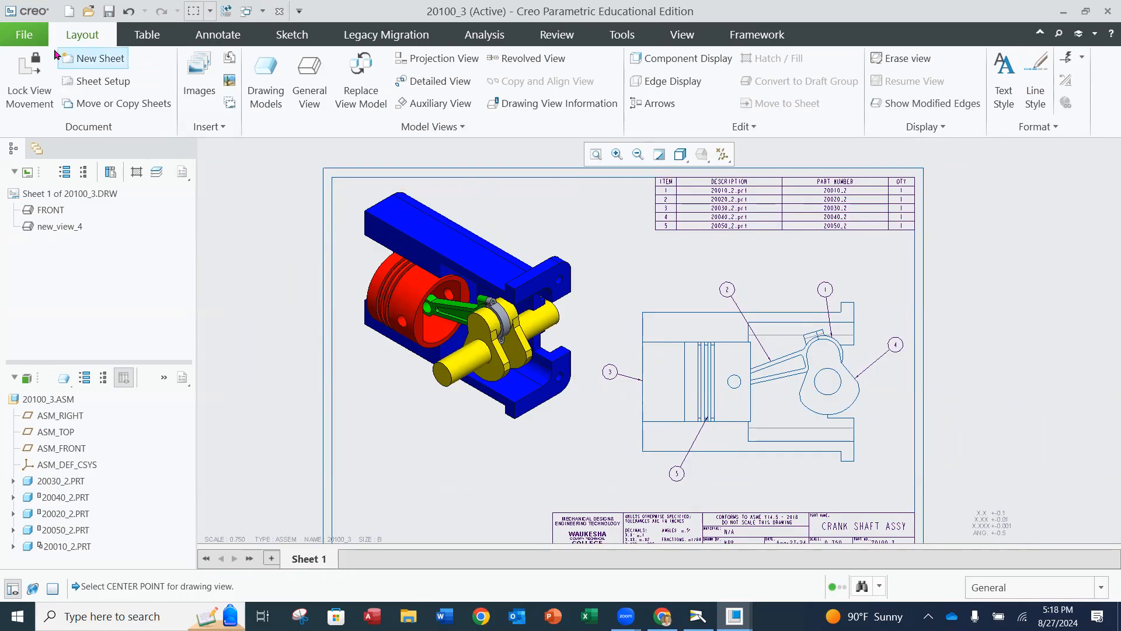
pyautogui.click(25, 36)
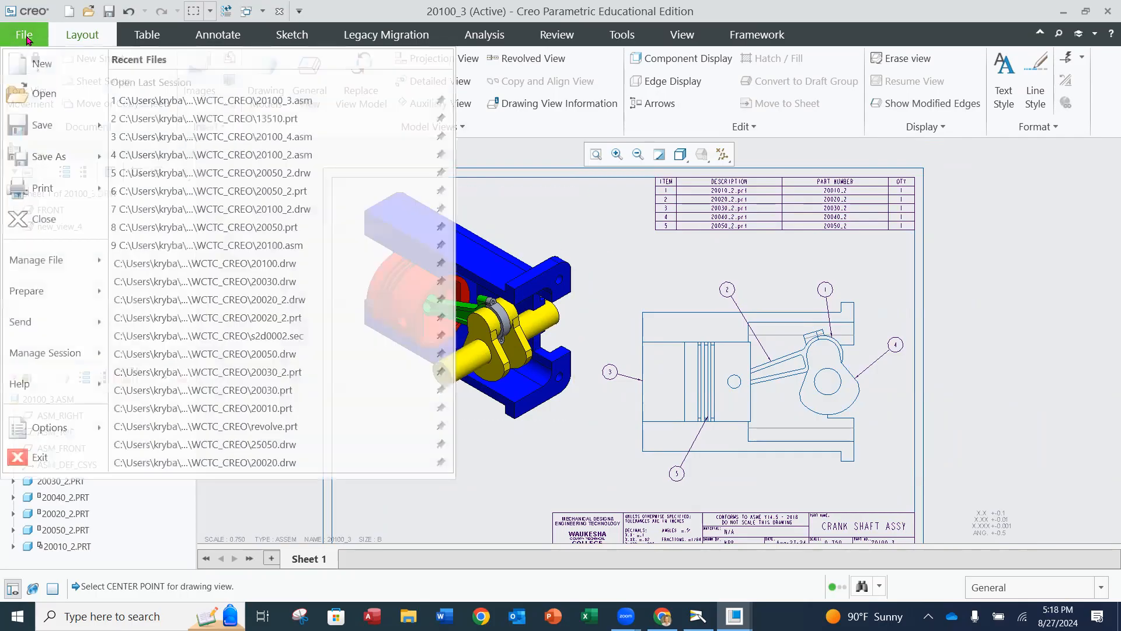
pyautogui.click(33, 126)
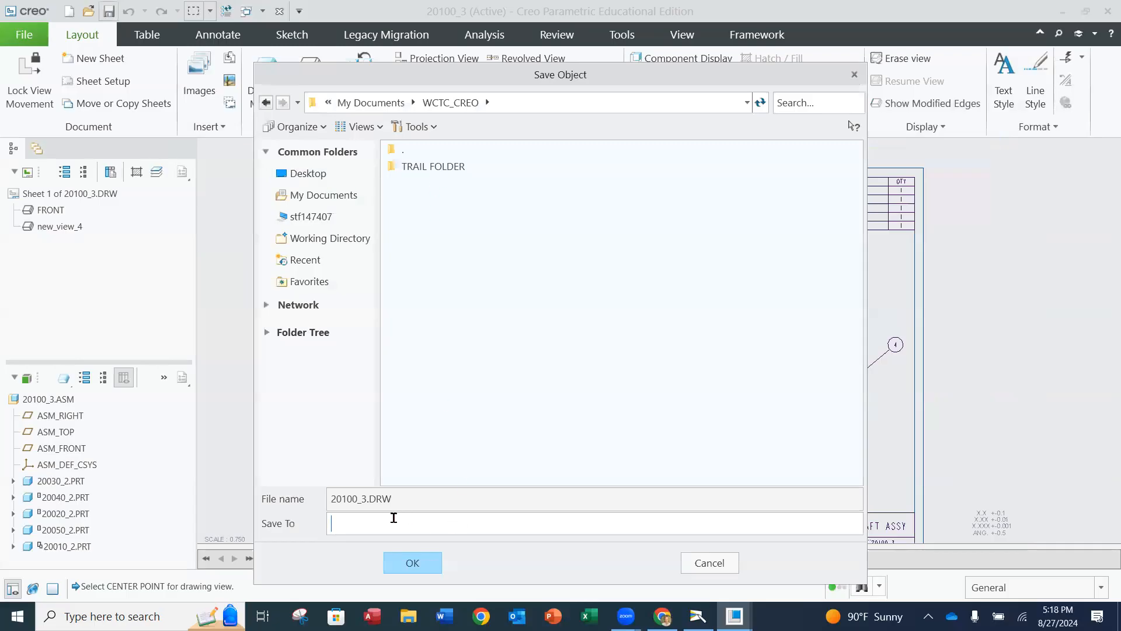
pyautogui.click(418, 565)
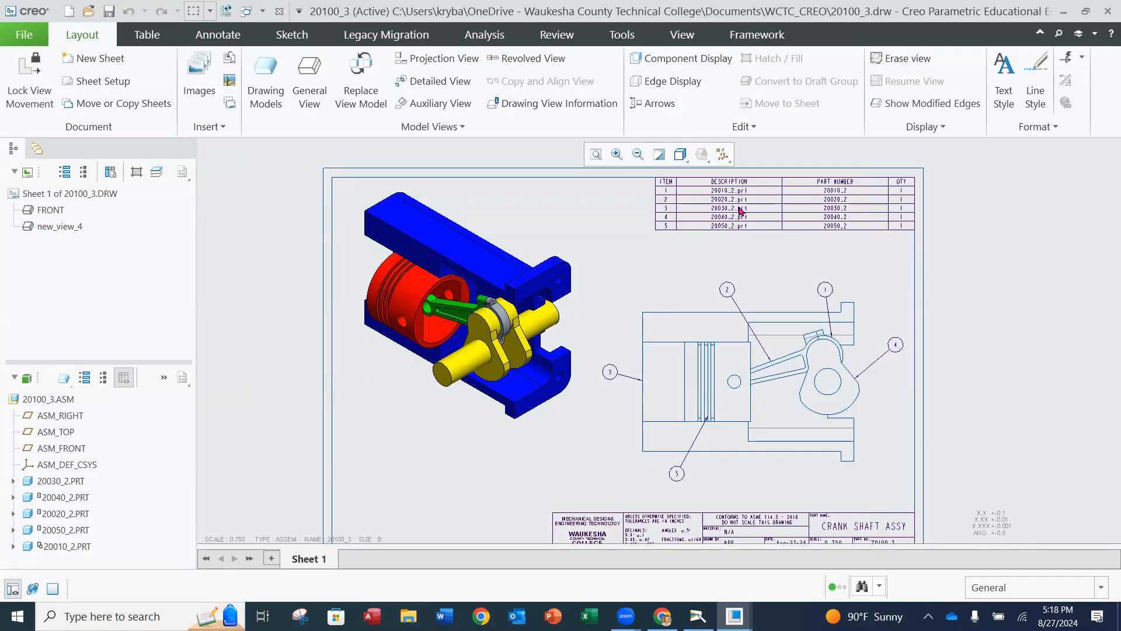
# Step: Open the part 20010_2.prt from the WCTC_CREO folder
pyautogui.click(34, 40)
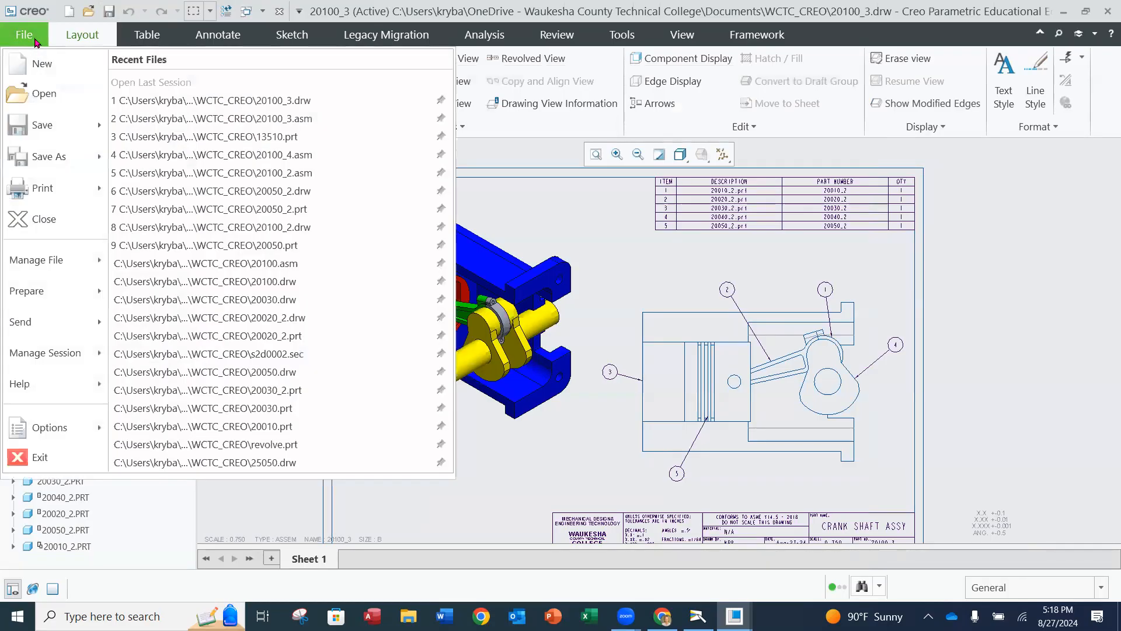
pyautogui.click(42, 95)
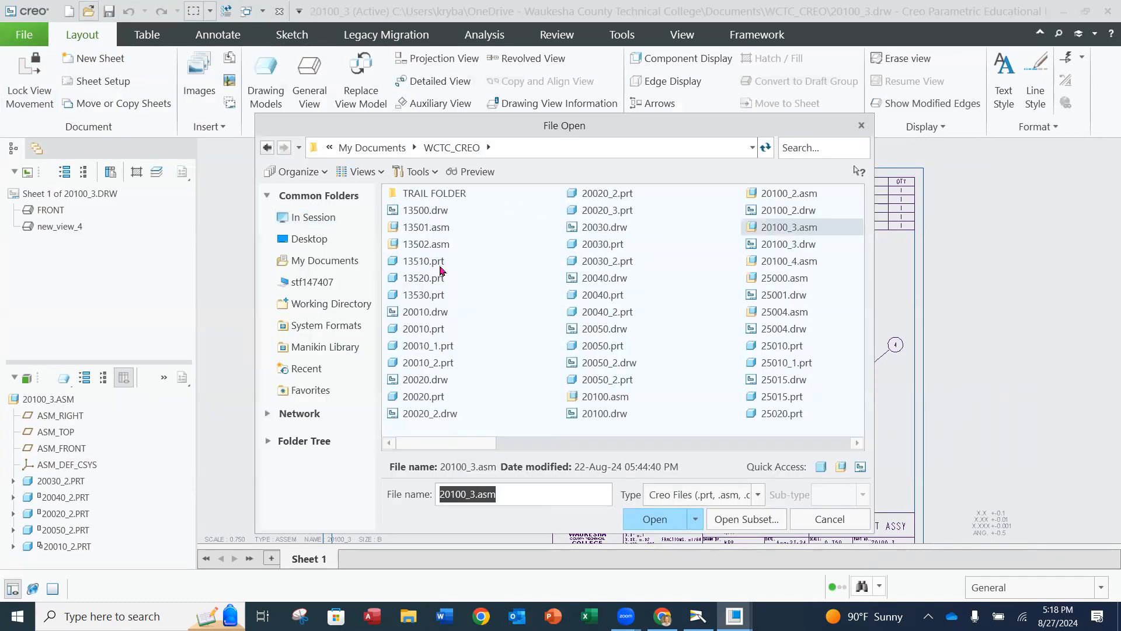
pyautogui.click(429, 330)
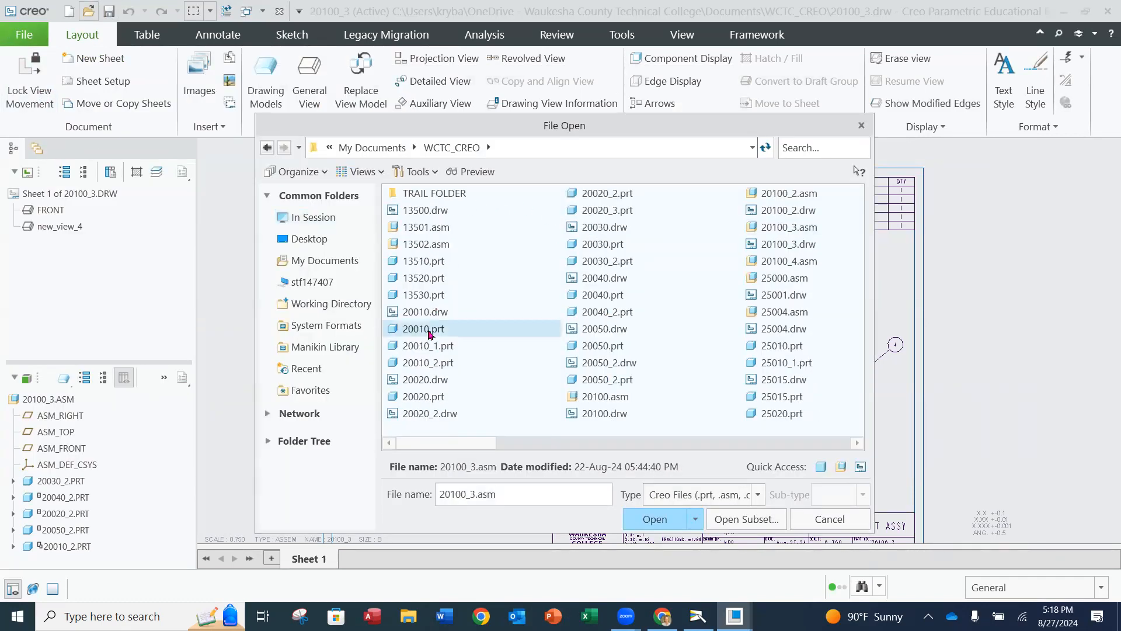
pyautogui.click(441, 364)
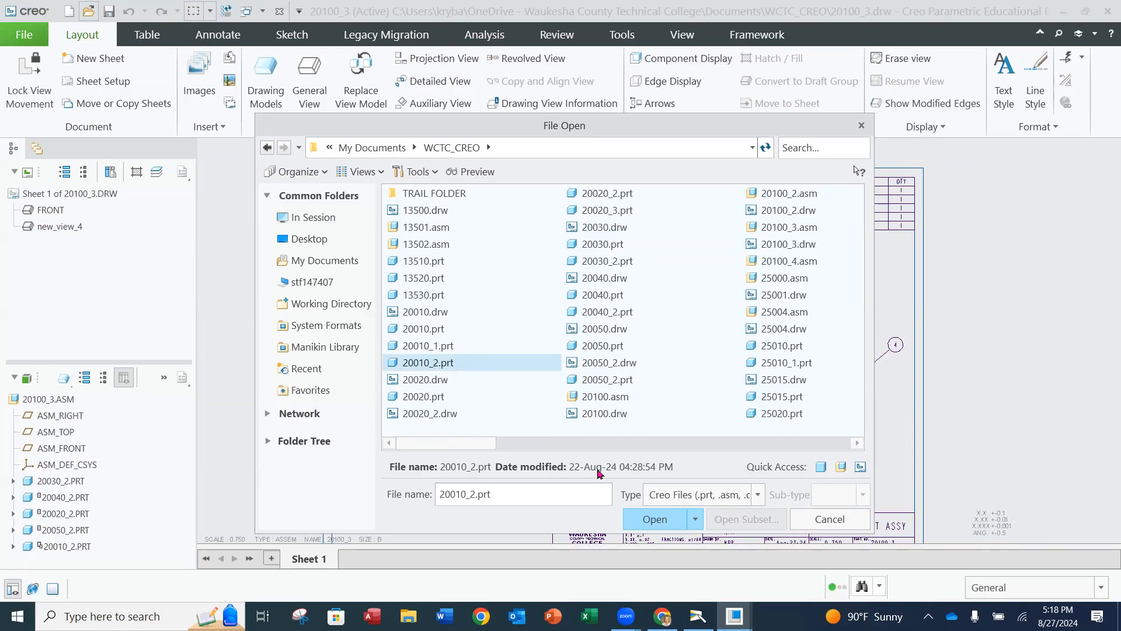
pyautogui.click(647, 520)
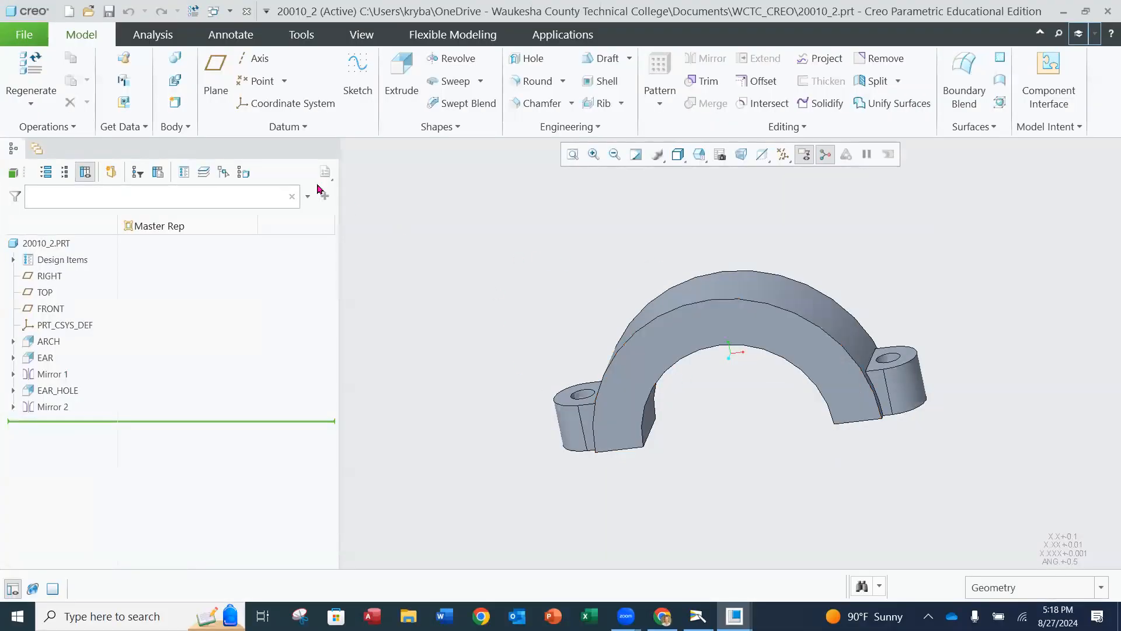
# Step: Rename the part in session only, keeping its file name 20010_2 and setting its common name to END CAP
pyautogui.click(26, 37)
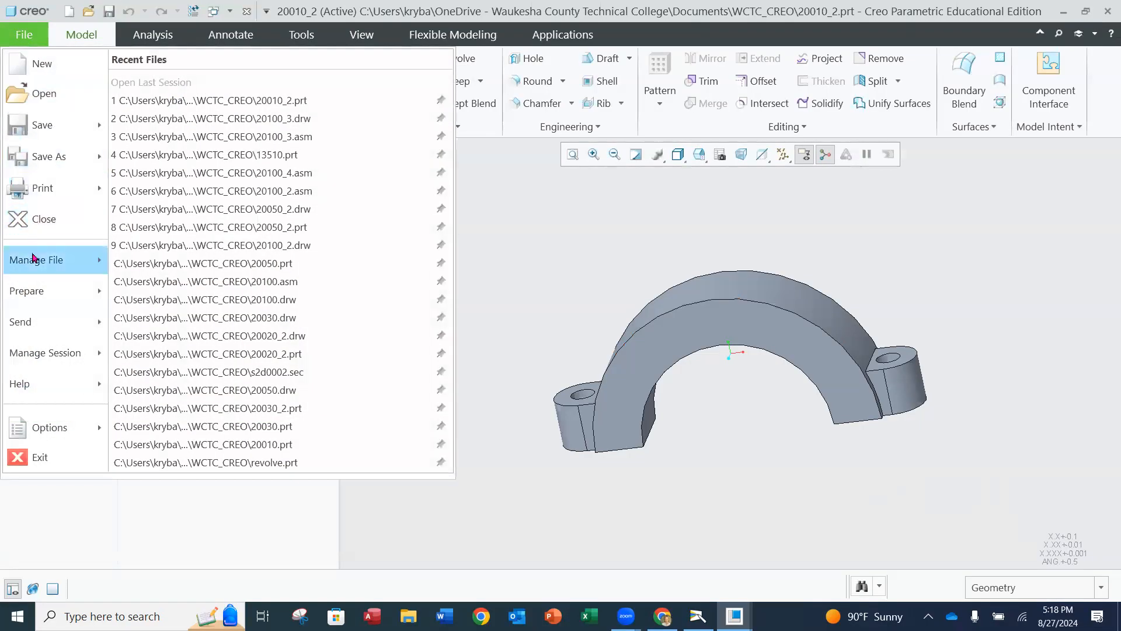
pyautogui.moveTo(35, 262)
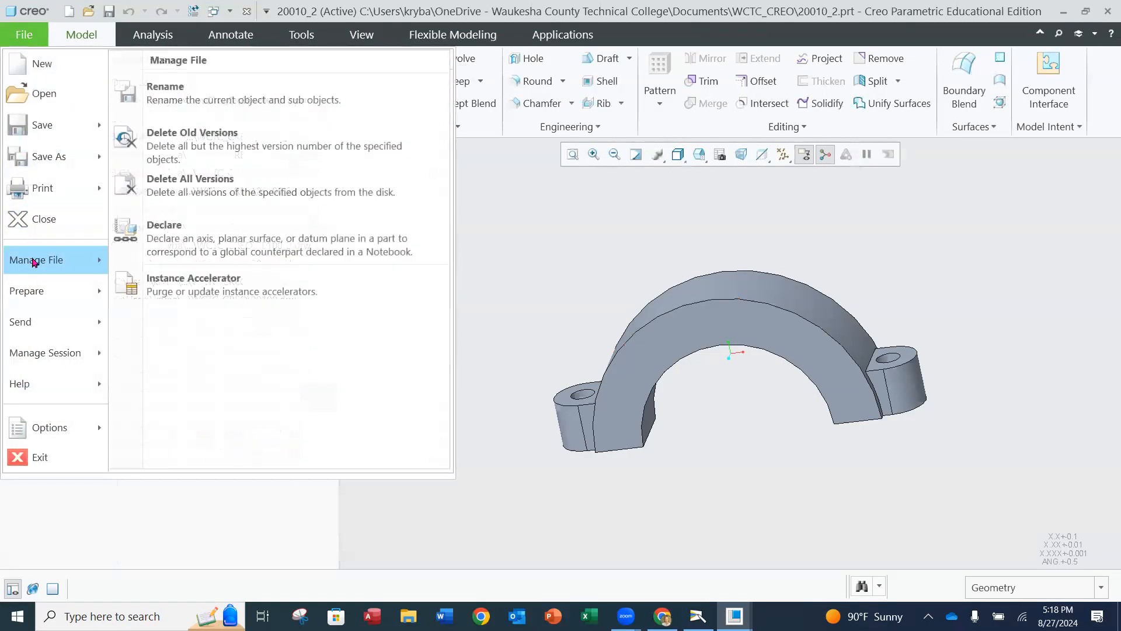
pyautogui.click(208, 100)
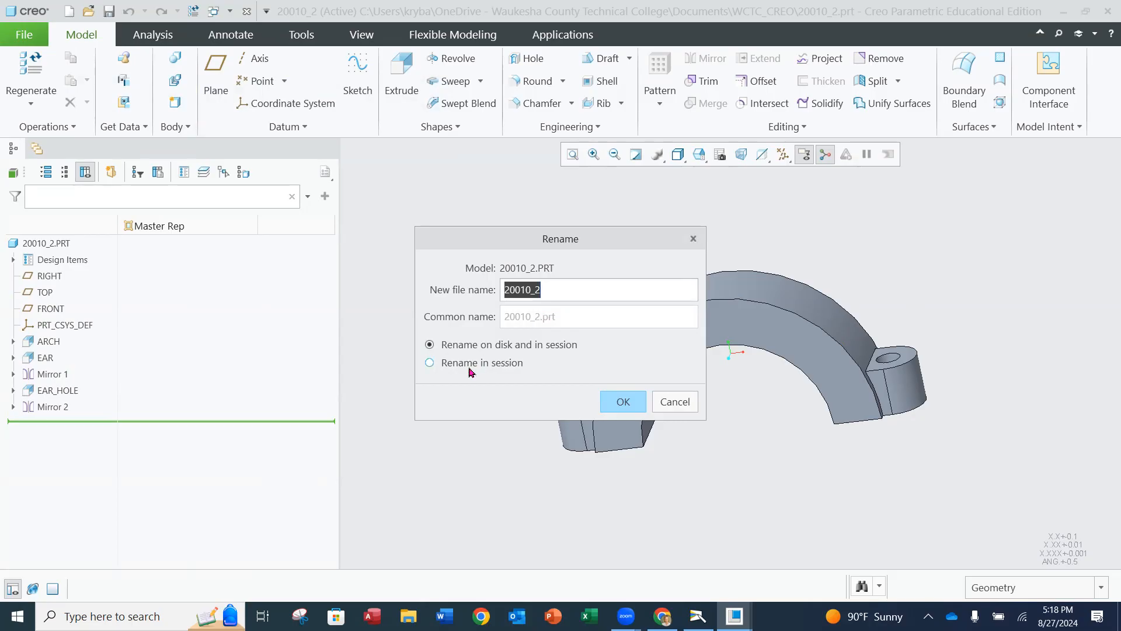
pyautogui.click(430, 363)
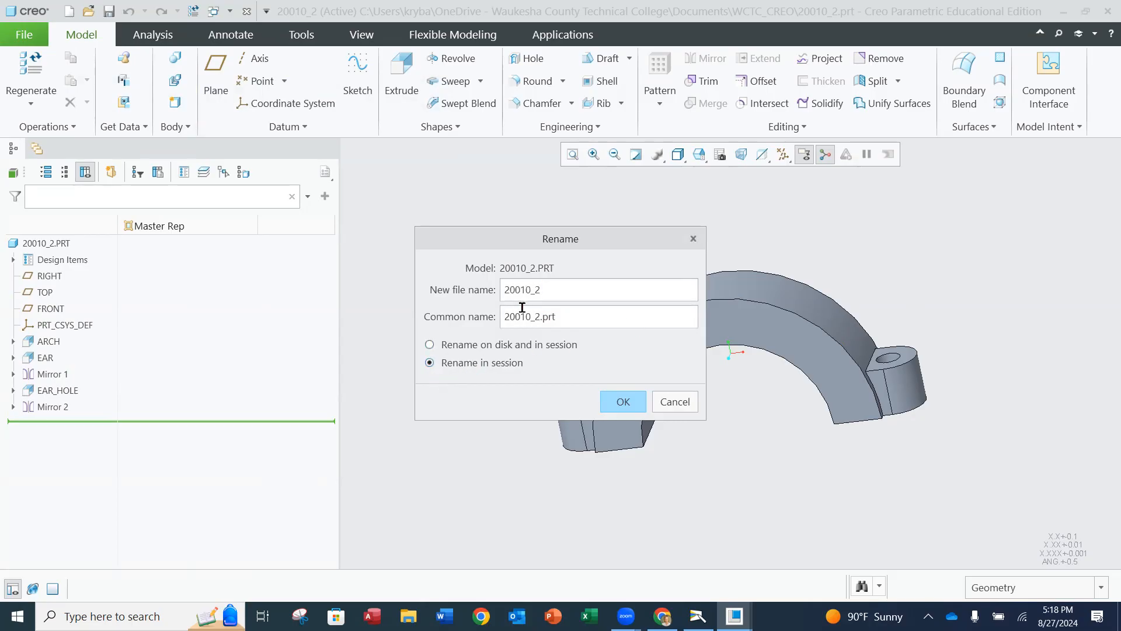
pyautogui.moveTo(552, 284); pyautogui.dragTo(499, 285)
pyautogui.moveTo(578, 316); pyautogui.dragTo(475, 328)
pyautogui.write('END CAP')
pyautogui.click(618, 402)
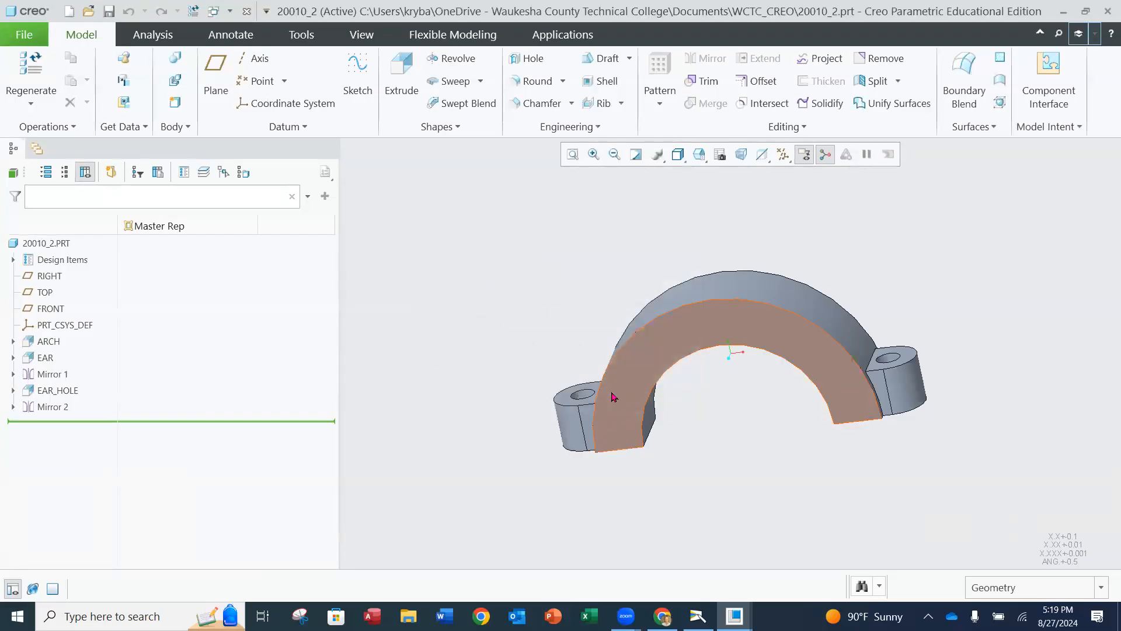
# Step: Save the 20010_2 part and return to the 20100_3 drawing to check the description in its parts list
pyautogui.click(24, 37)
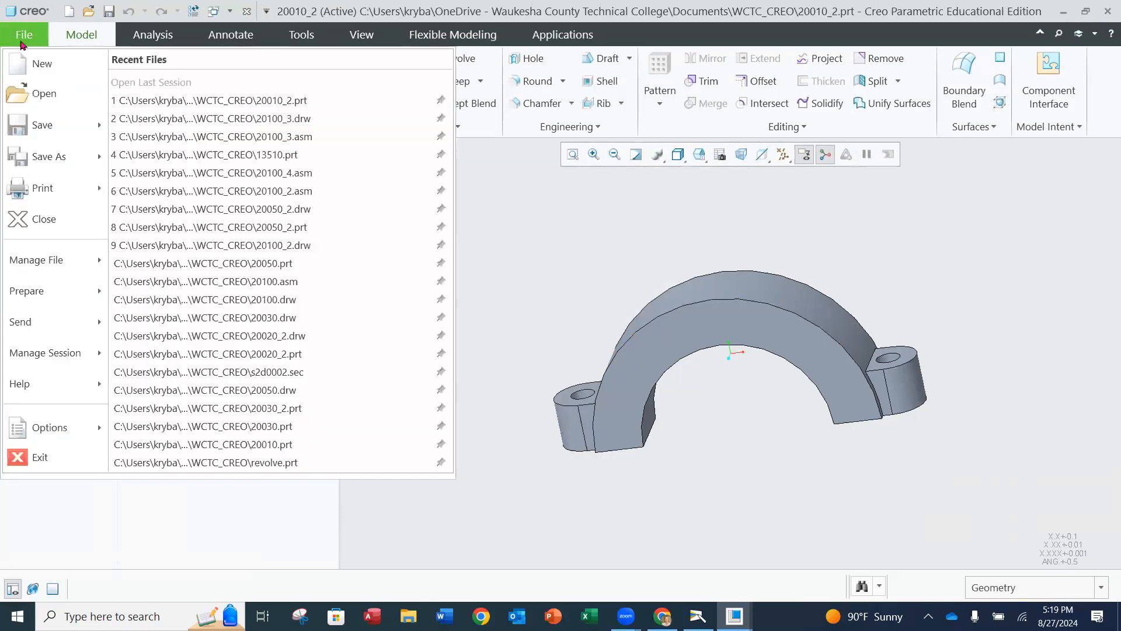
pyautogui.click(39, 124)
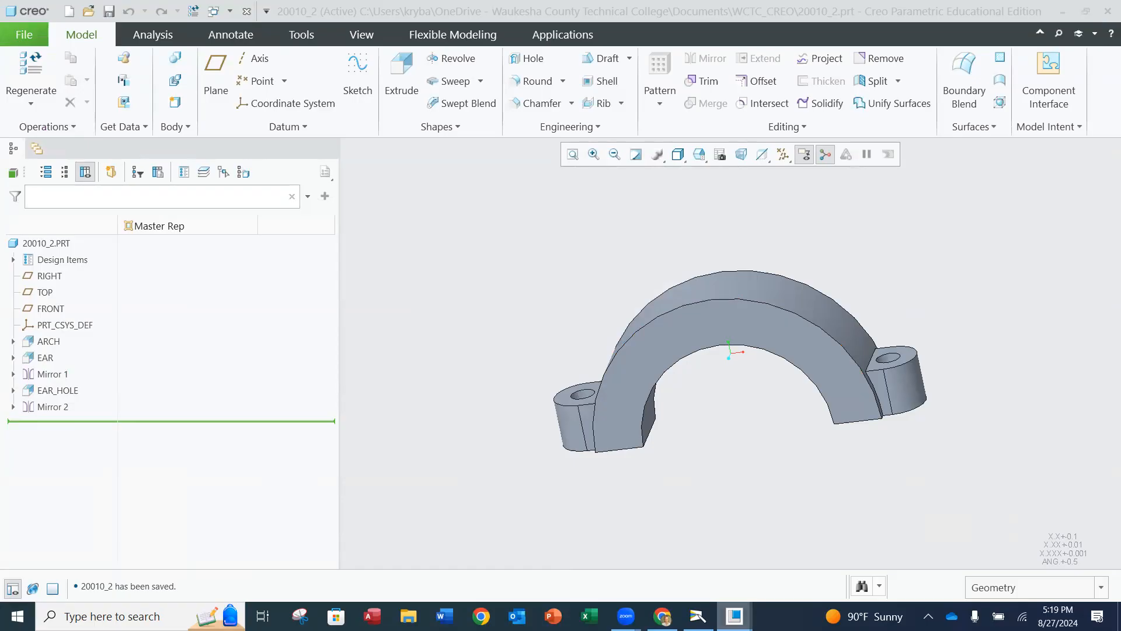
pyautogui.moveTo(735, 616)
pyautogui.click(752, 569)
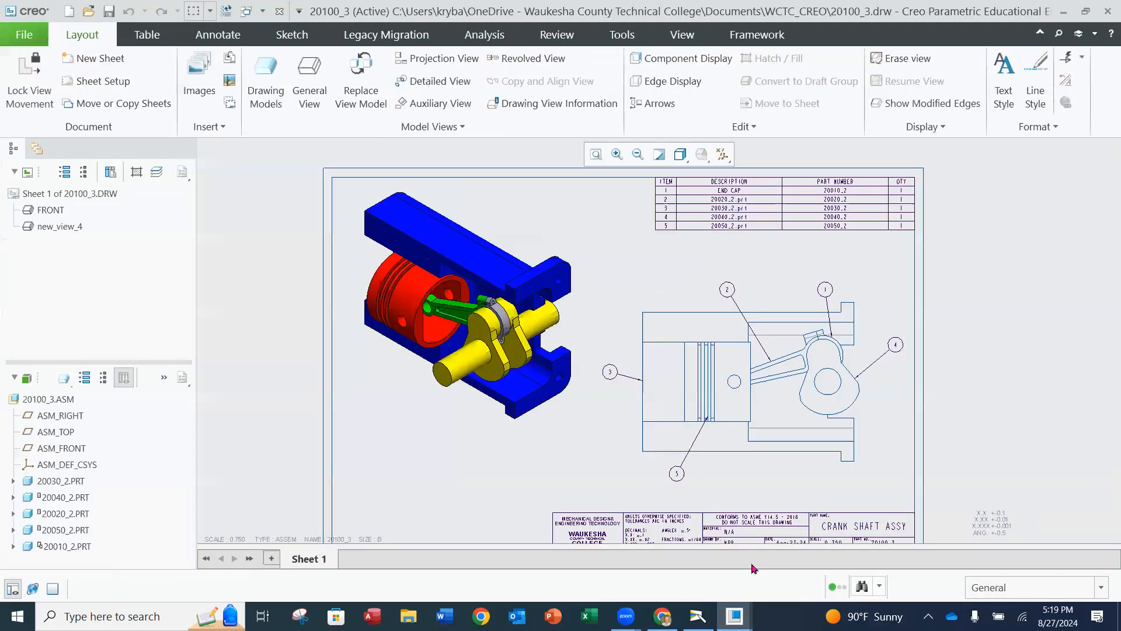
pyautogui.scroll(3, 794, 210)
pyautogui.moveTo(786, 204)
pyautogui.keyDown('ctrl'); pyautogui.mouseDown(button='middle')
pyautogui.moveTo(734, 240)
pyautogui.moveTo(643, 262)
pyautogui.moveTo(512, 250)
pyautogui.mouseUp(button='middle'); pyautogui.keyUp('ctrl')
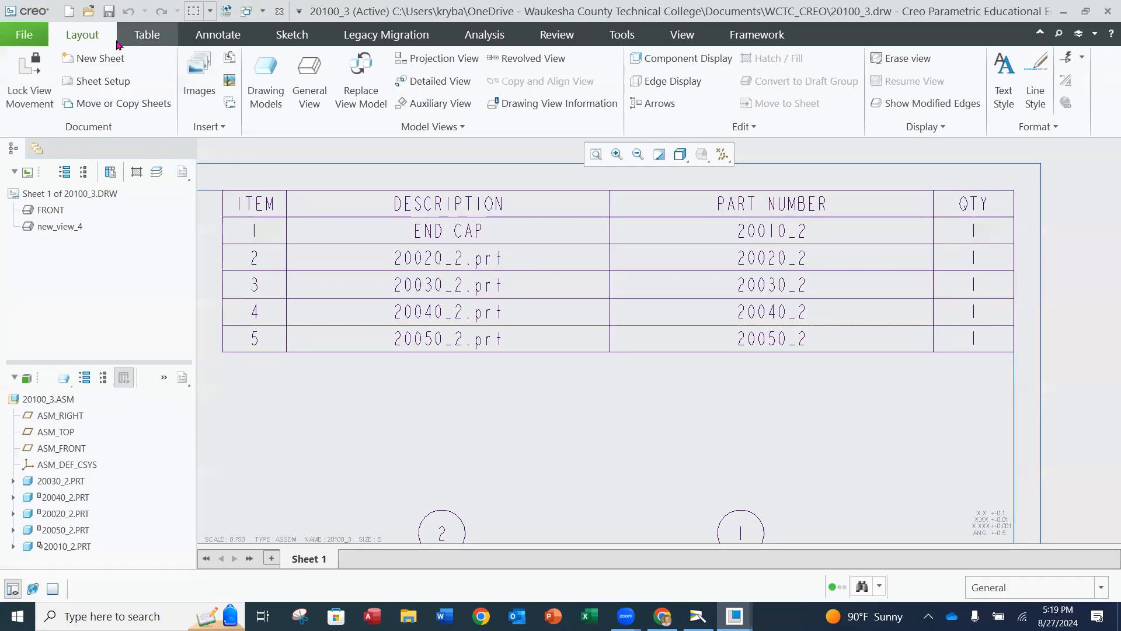
# Step: Examine how a new part's file name and common name settings relate to the parts list's part number and description columns
pyautogui.click(19, 37)
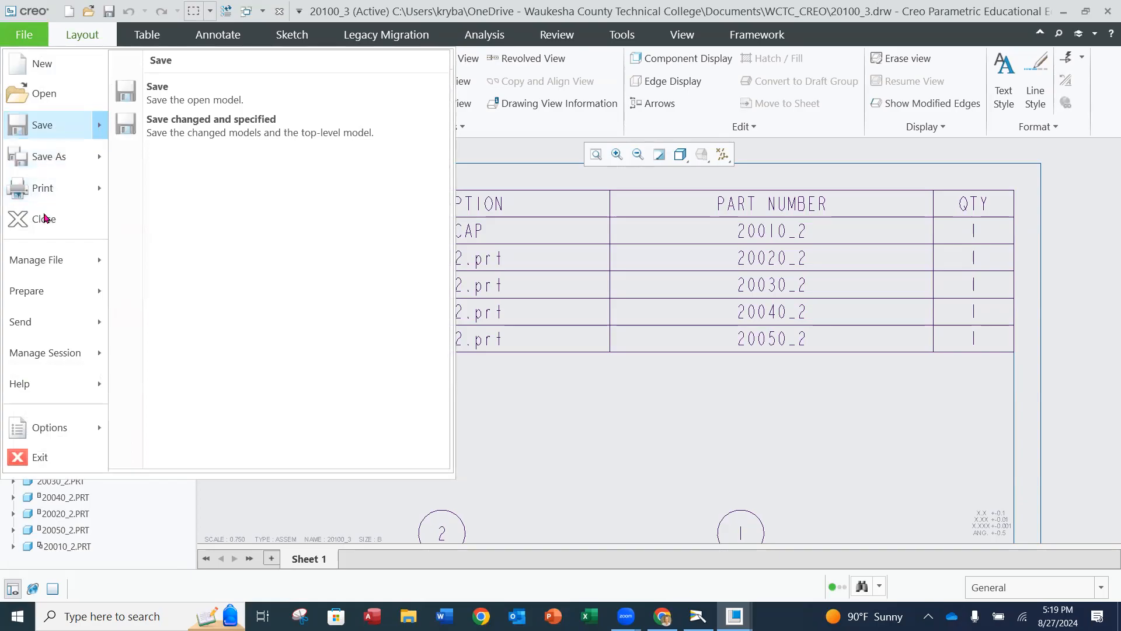
pyautogui.click(44, 64)
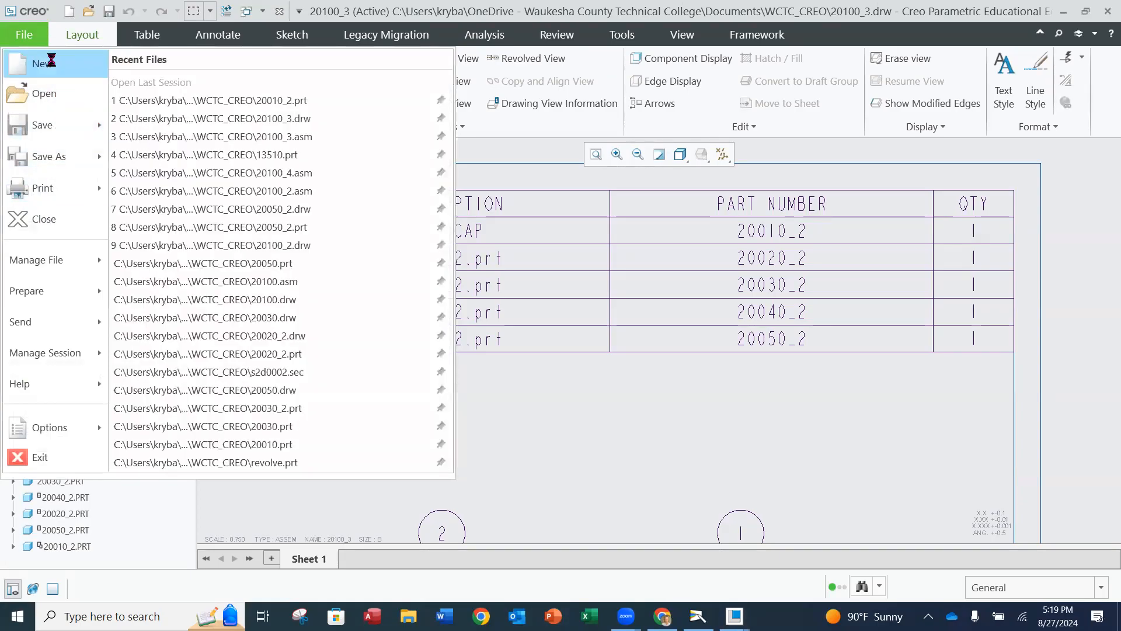
pyautogui.click(533, 389)
pyautogui.moveTo(533, 390); pyautogui.dragTo(448, 402)
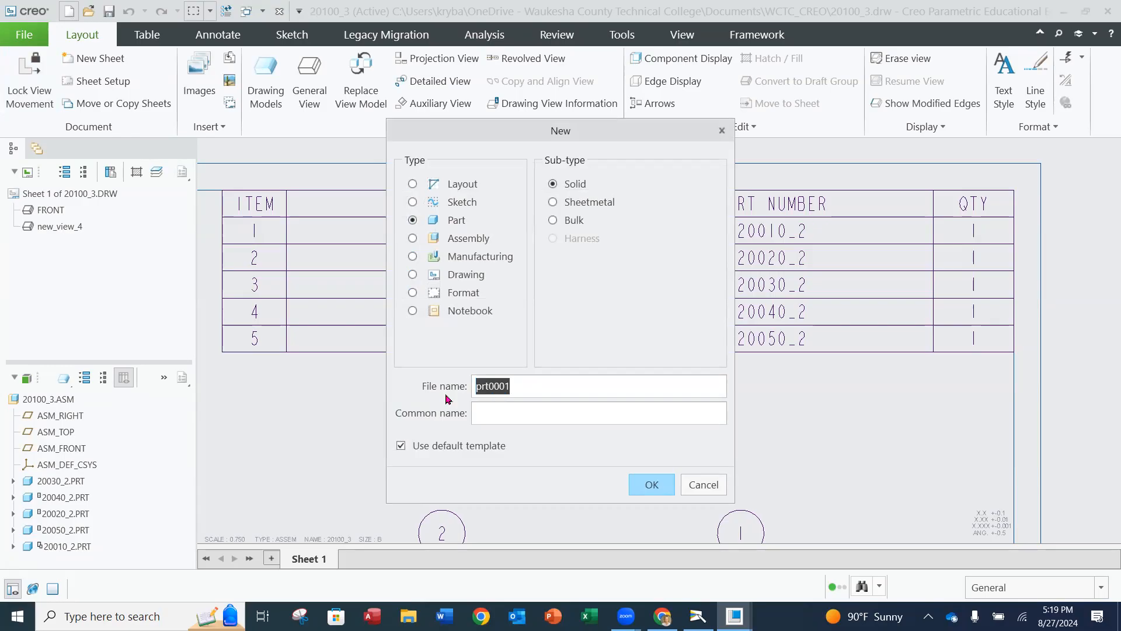
pyautogui.moveTo(640, 133); pyautogui.dragTo(512, 114)
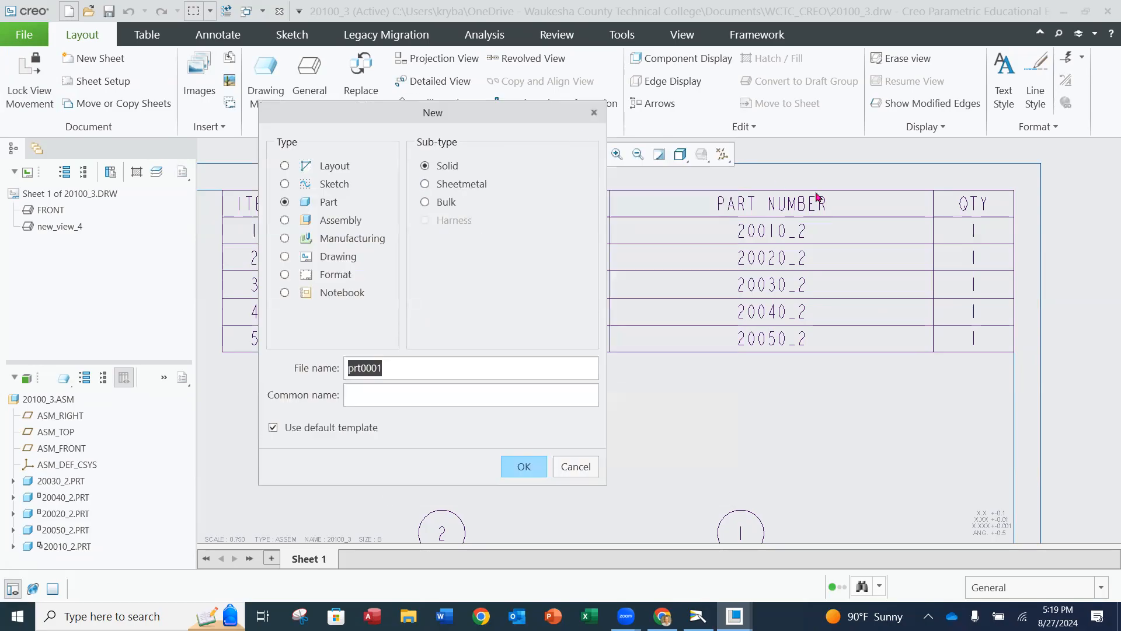
pyautogui.click(397, 395)
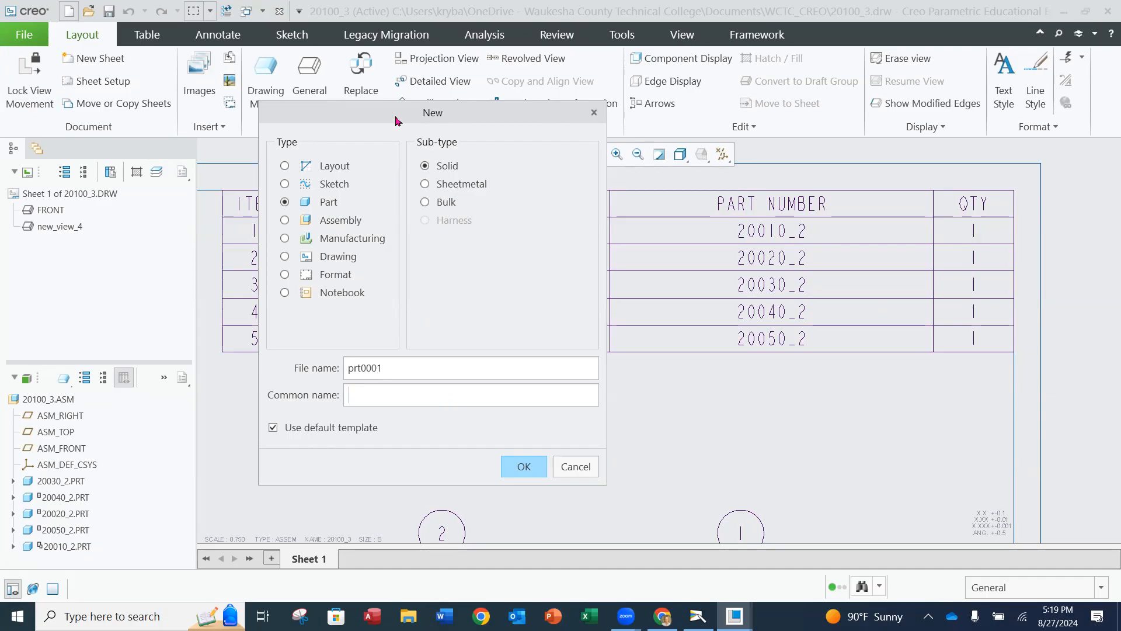
pyautogui.moveTo(395, 121); pyautogui.dragTo(777, 126)
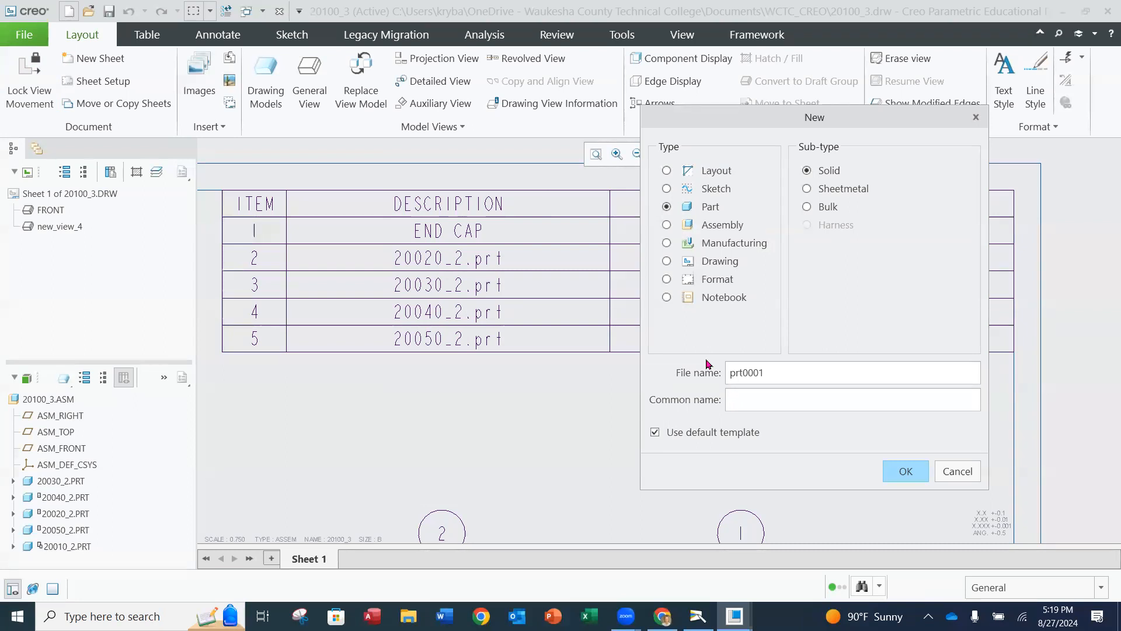
pyautogui.moveTo(777, 378); pyautogui.dragTo(709, 374)
pyautogui.click(778, 398)
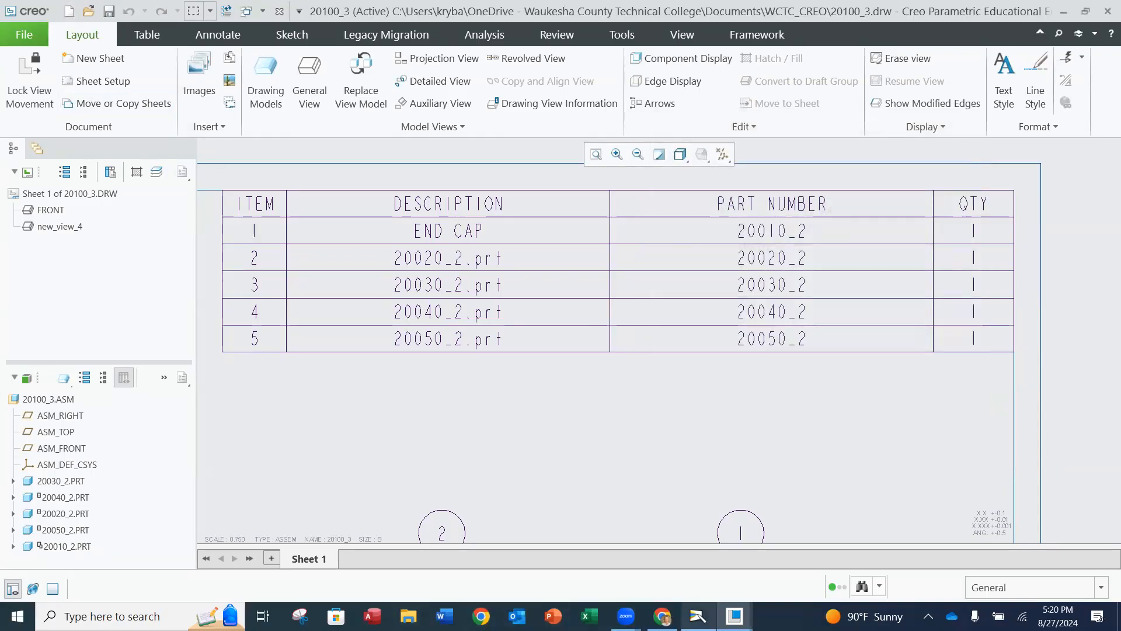
# Step: Switch to the 20010_2 part and rename it in session only, keeping that file name and the common name END CAP
pyautogui.click(735, 617)
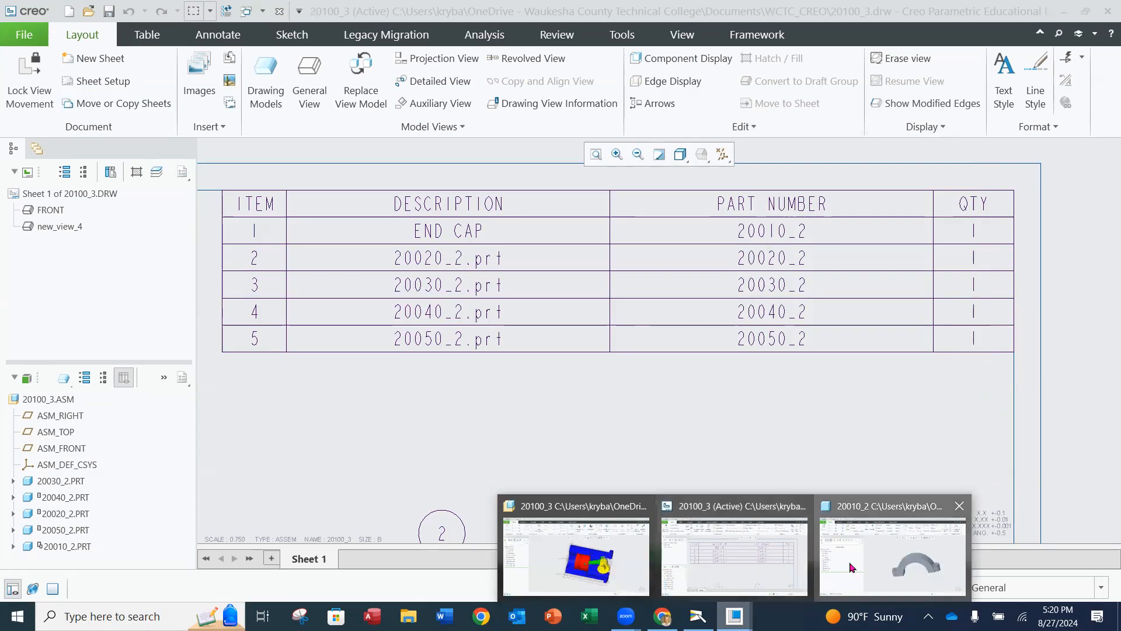
pyautogui.click(892, 557)
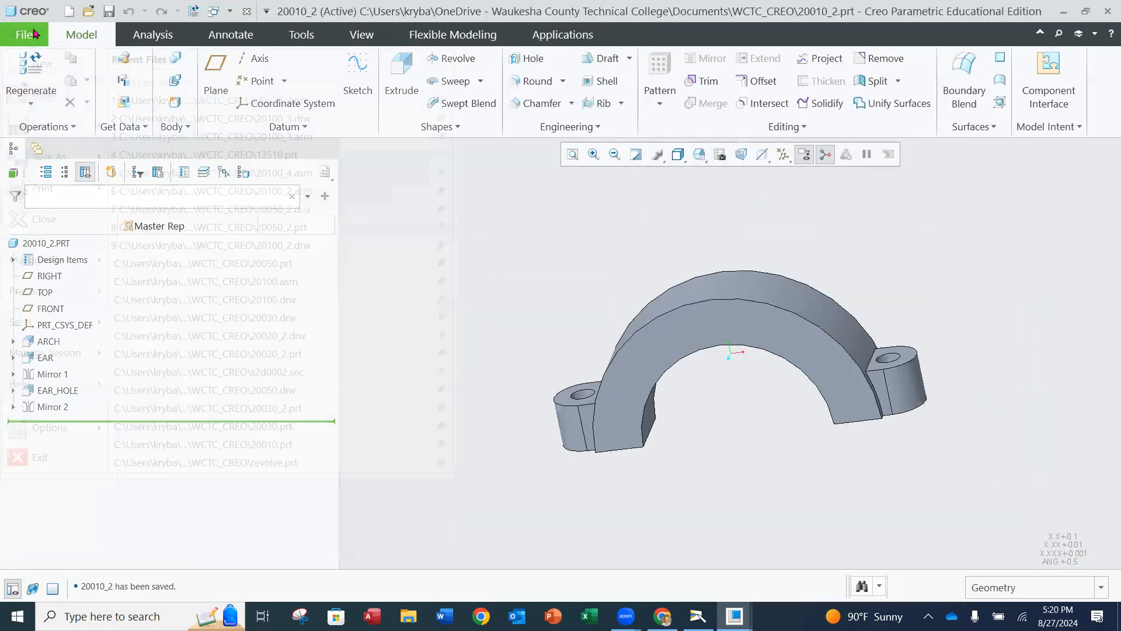
pyautogui.click(33, 34)
pyautogui.moveTo(57, 266)
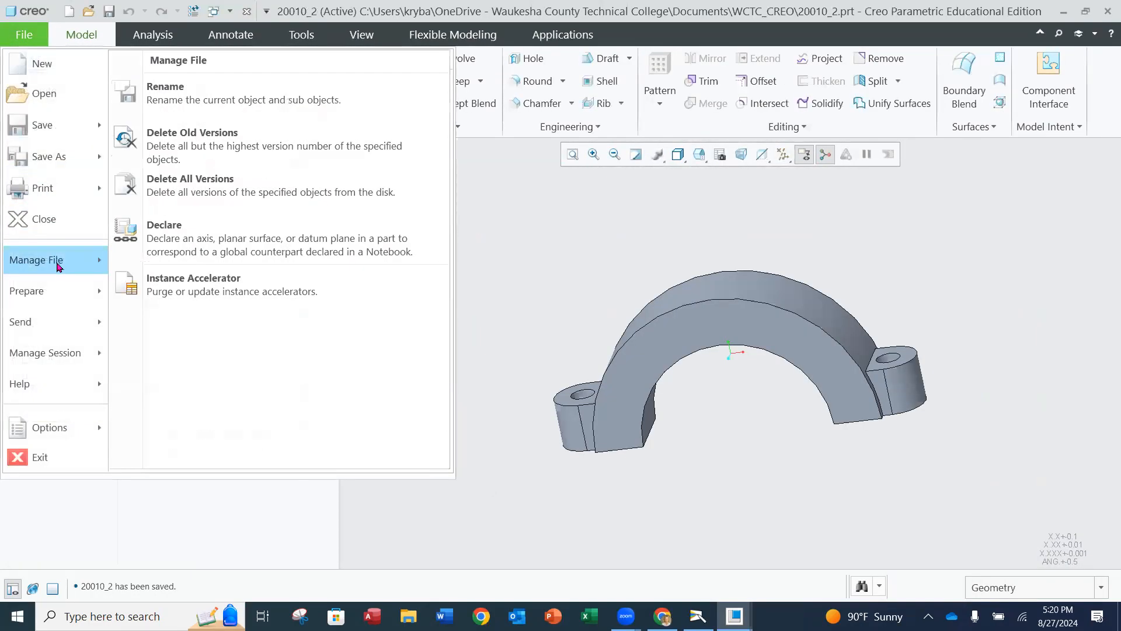
pyautogui.click(185, 90)
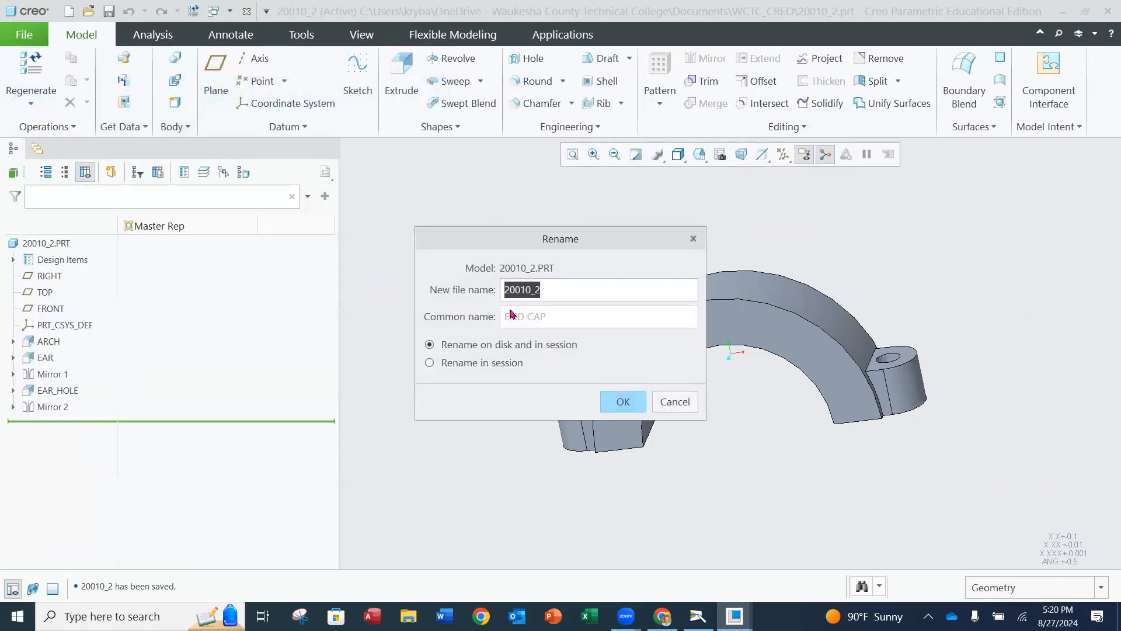
pyautogui.click(430, 362)
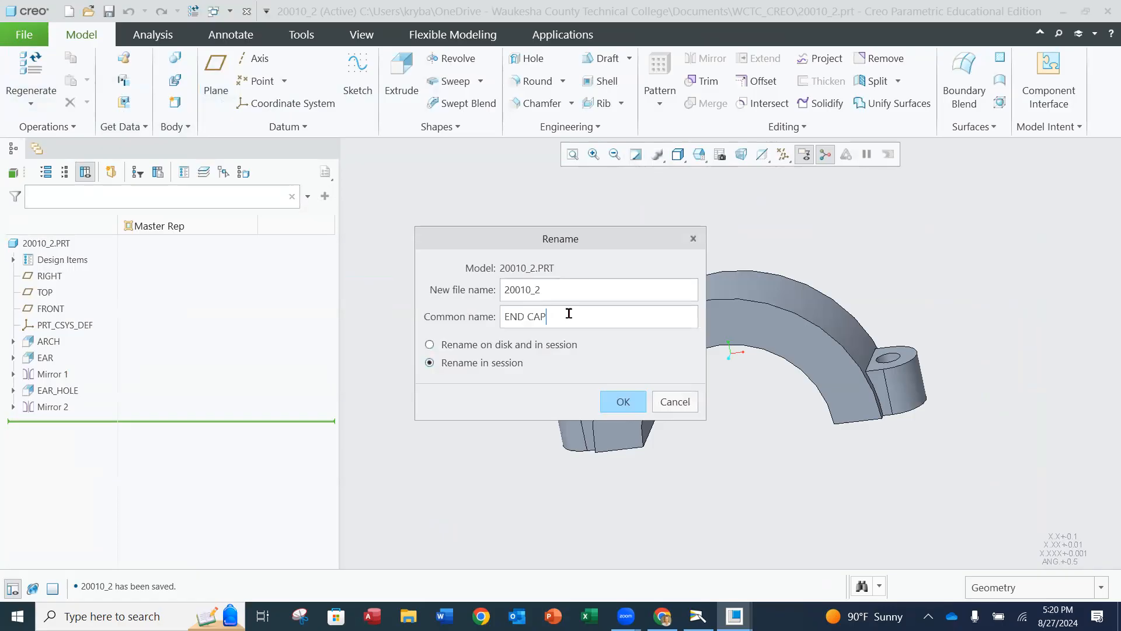
pyautogui.moveTo(569, 314); pyautogui.dragTo(484, 315)
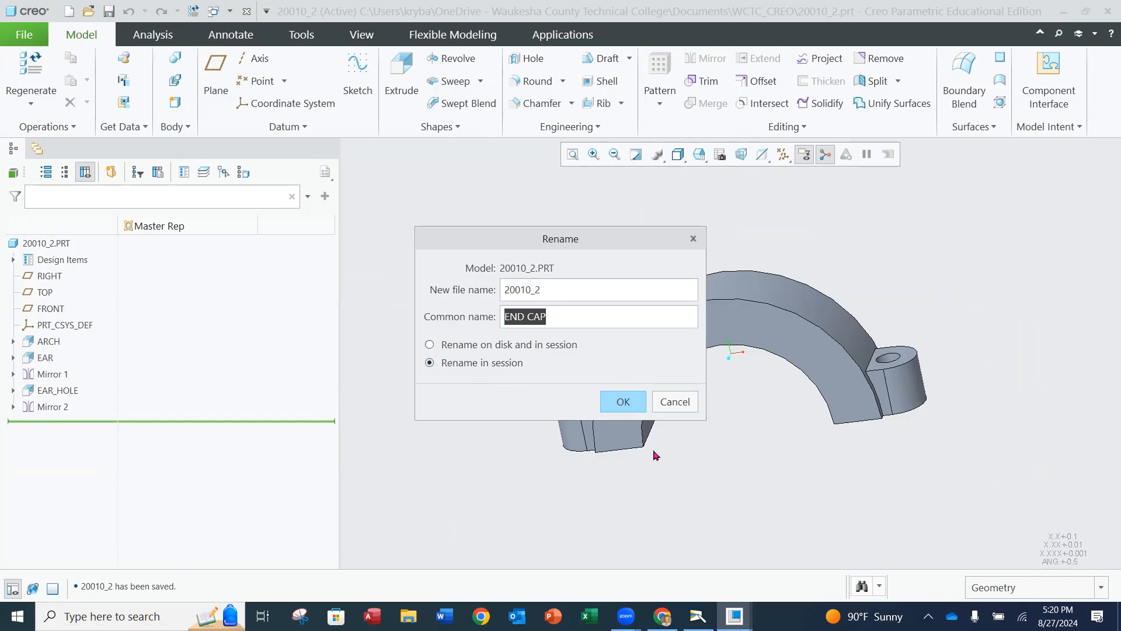
pyautogui.click(624, 402)
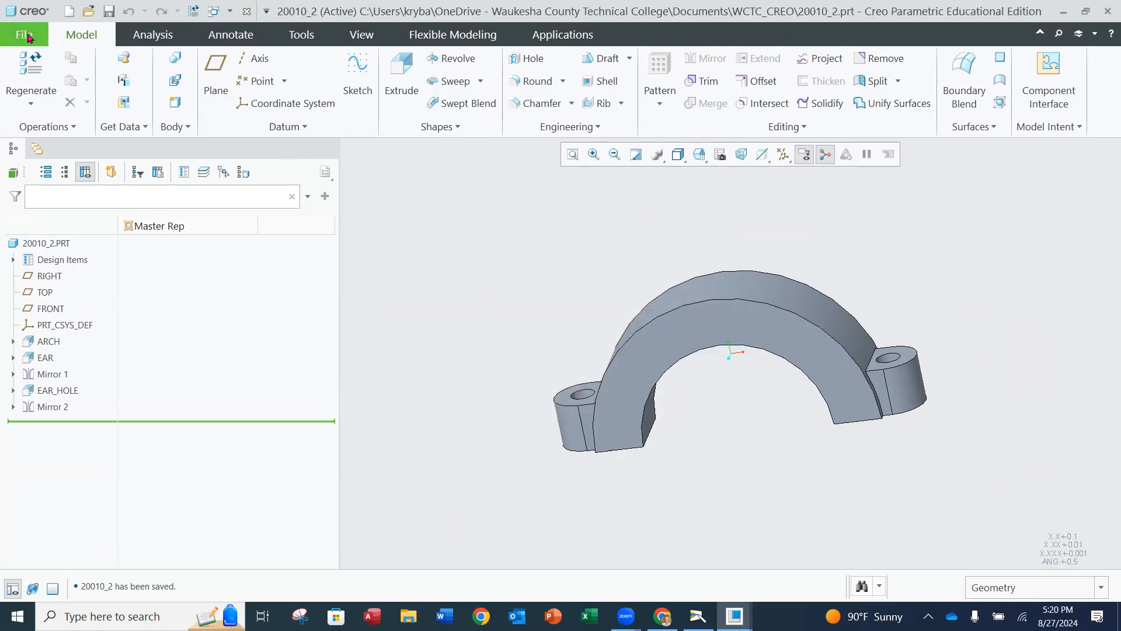
# Step: Save the 20010_2 part and return to the 20100_3 drawing
pyautogui.click(26, 36)
pyautogui.click(42, 123)
pyautogui.scroll(2, 783, 444)
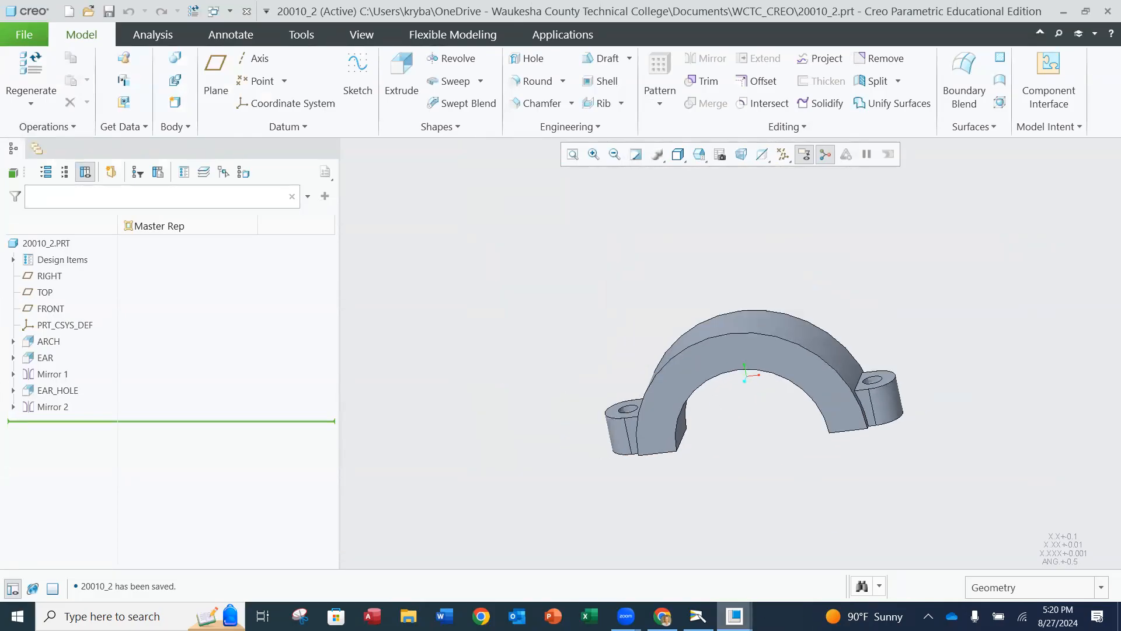
pyautogui.click(698, 616)
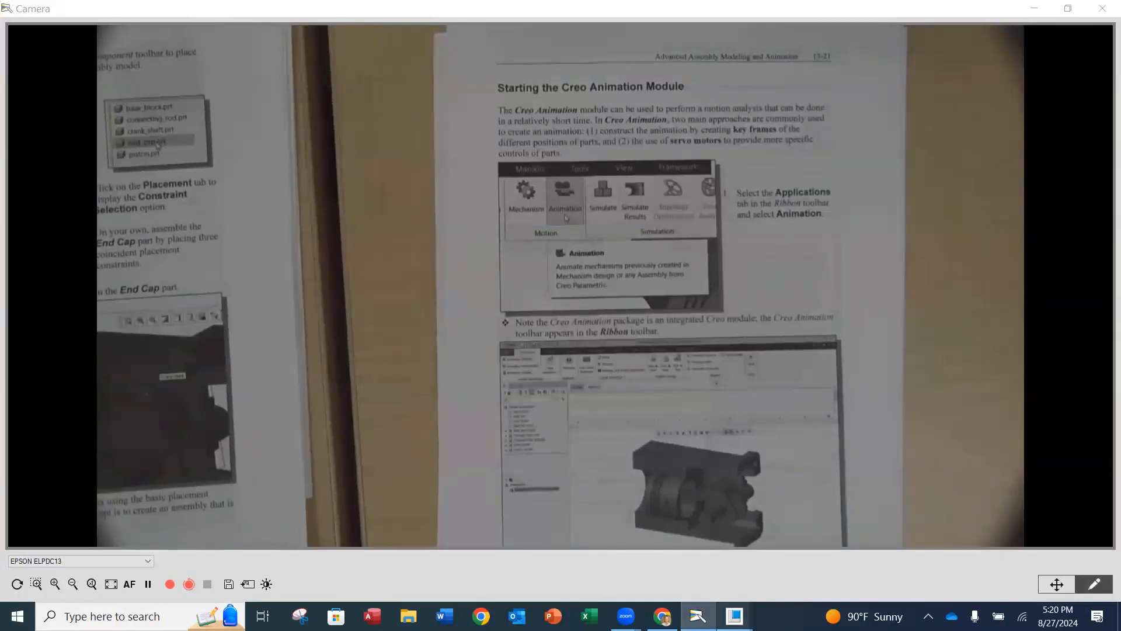
pyautogui.moveTo(735, 616)
pyautogui.click(777, 580)
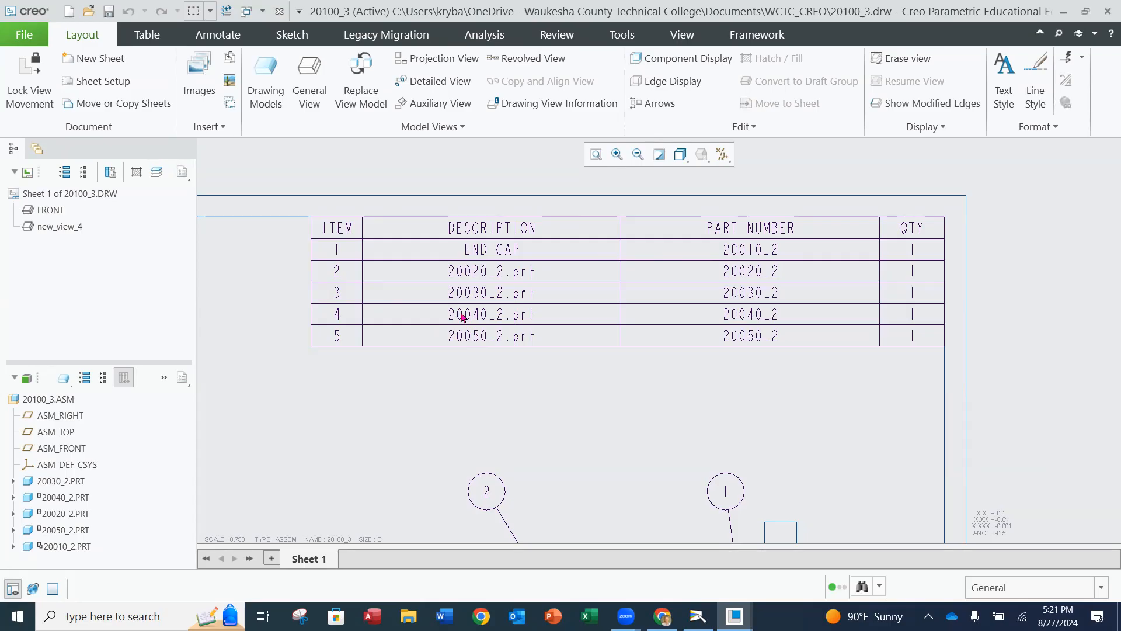
# Step: Save the 20100_3 drawing and delete all its old versions
pyautogui.scroll(5, 714, 458)
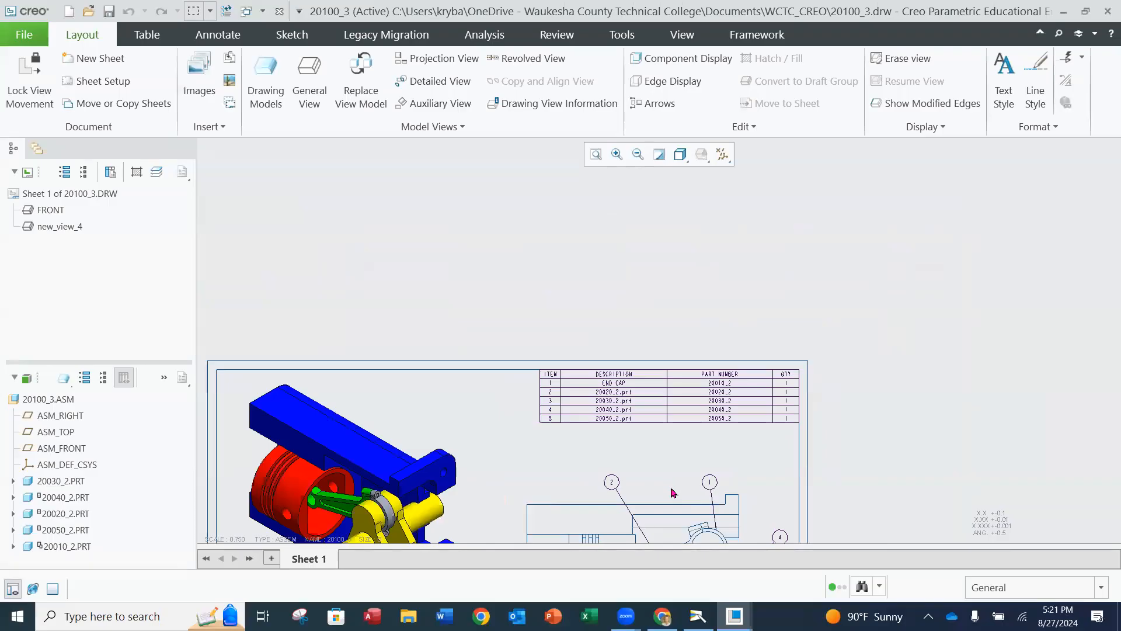
pyautogui.moveTo(703, 484); pyautogui.dragTo(737, 286, button='middle')
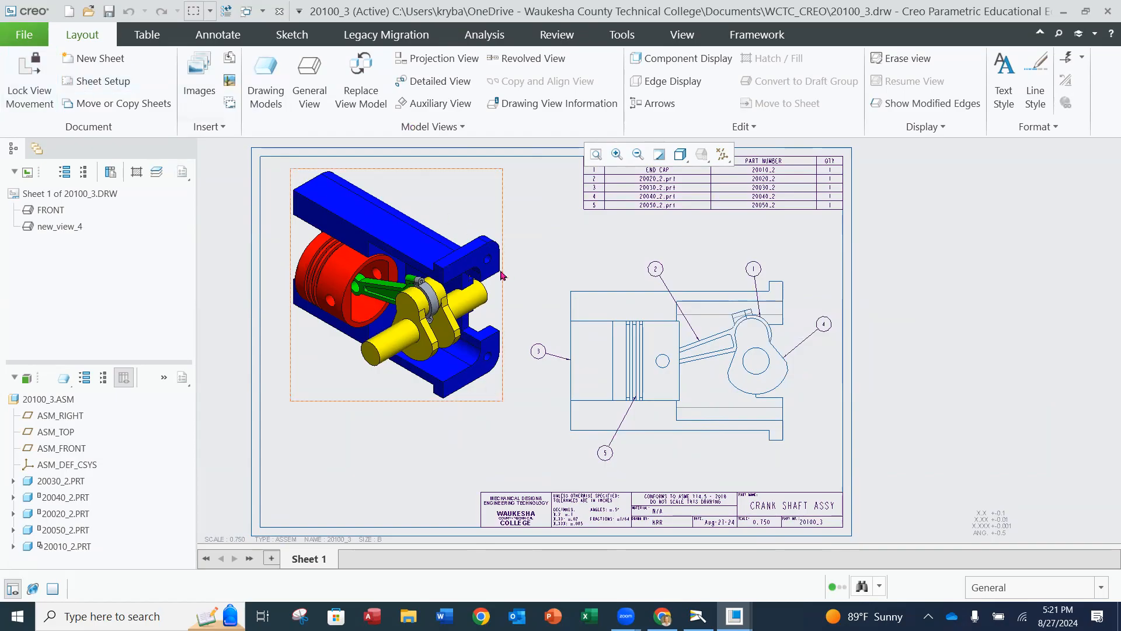
pyautogui.click(24, 34)
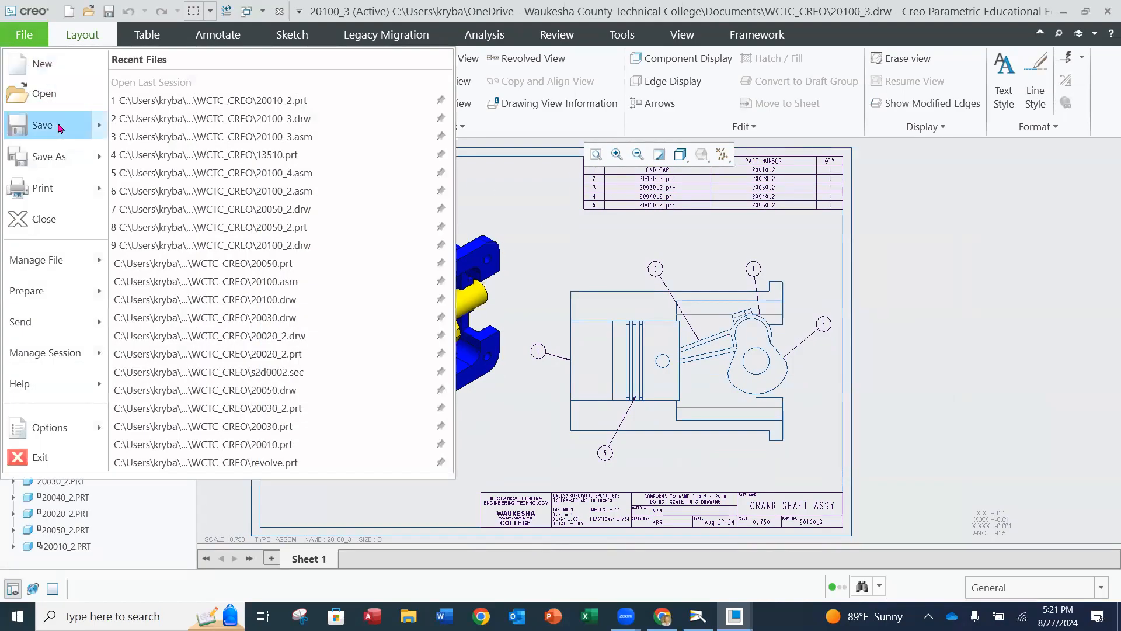
pyautogui.click(42, 125)
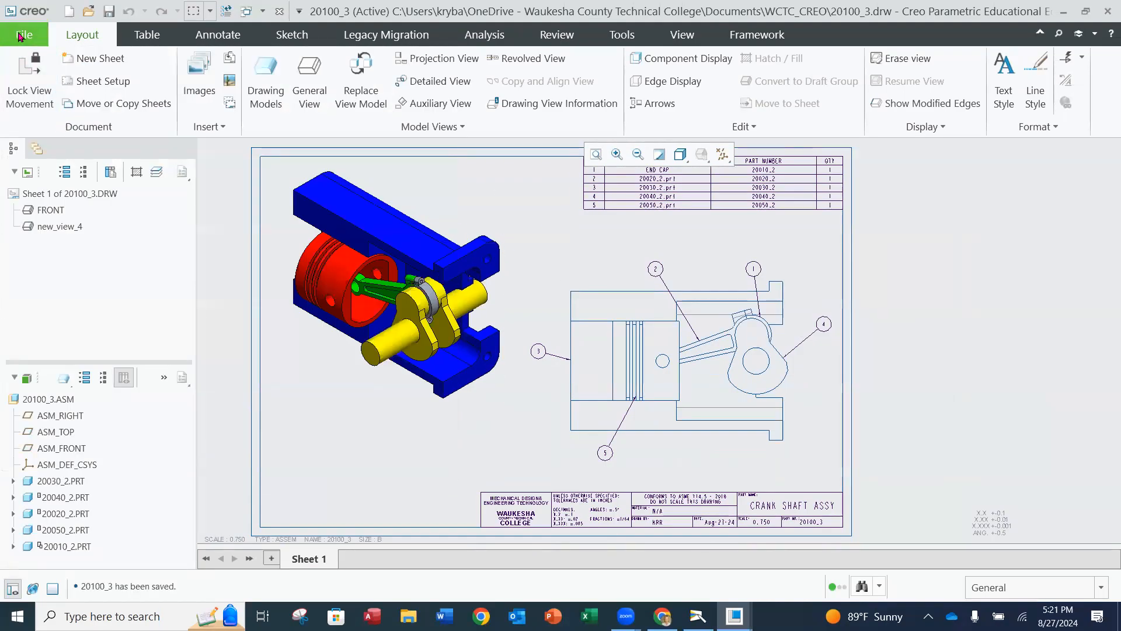
pyautogui.click(22, 35)
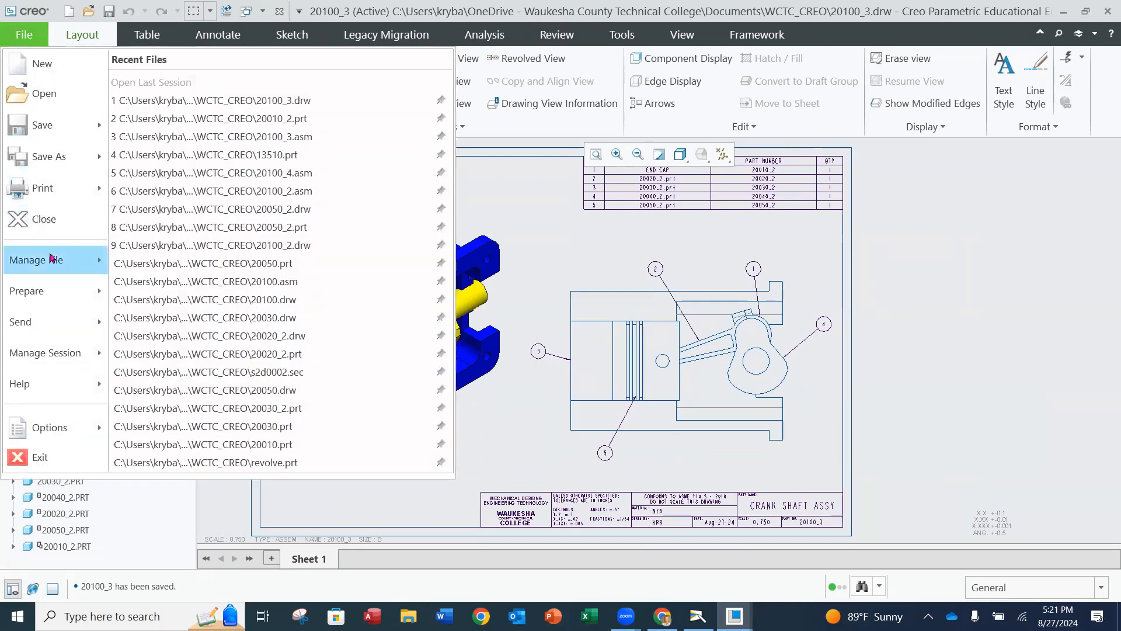
pyautogui.moveTo(53, 259)
pyautogui.click(201, 143)
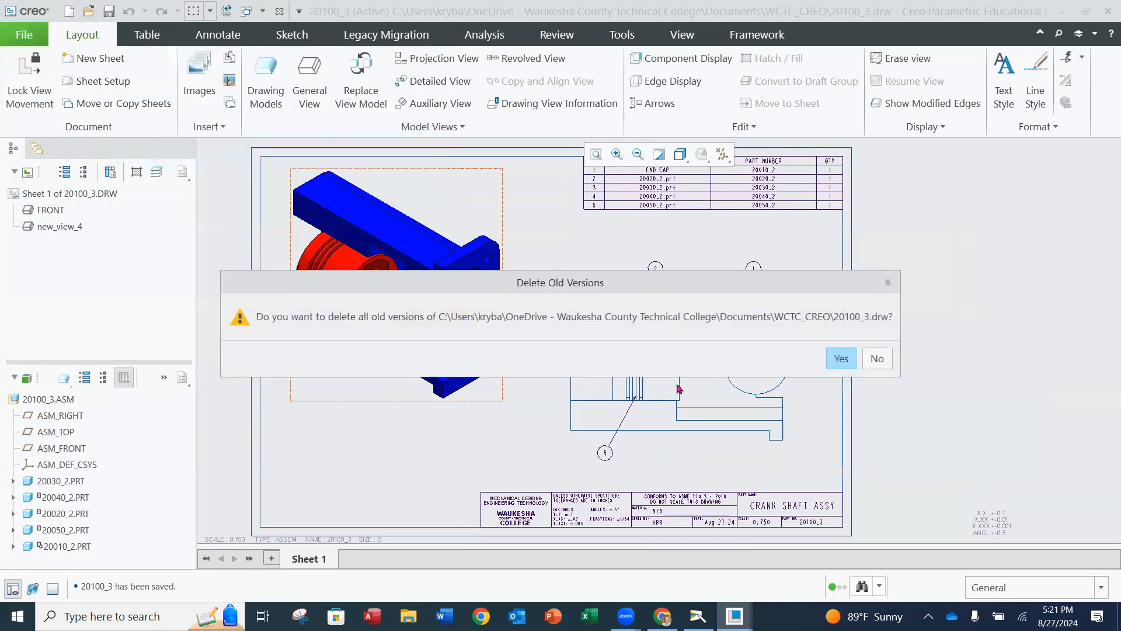
pyautogui.click(841, 360)
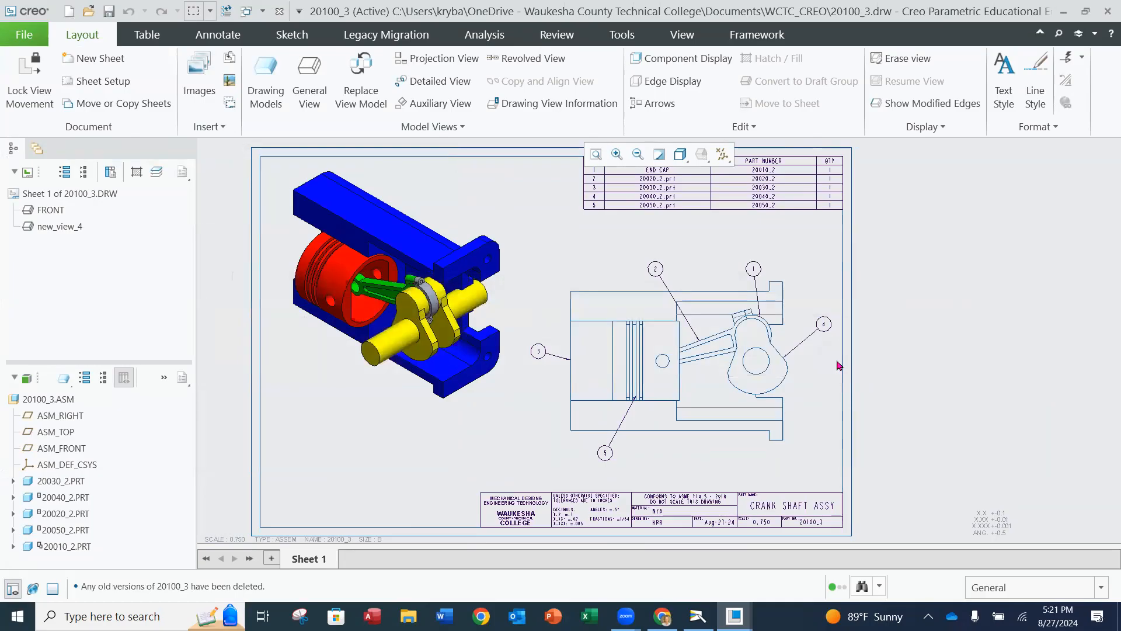
# Step: Open the export setup for the 20100_3 drawing
pyautogui.click(33, 41)
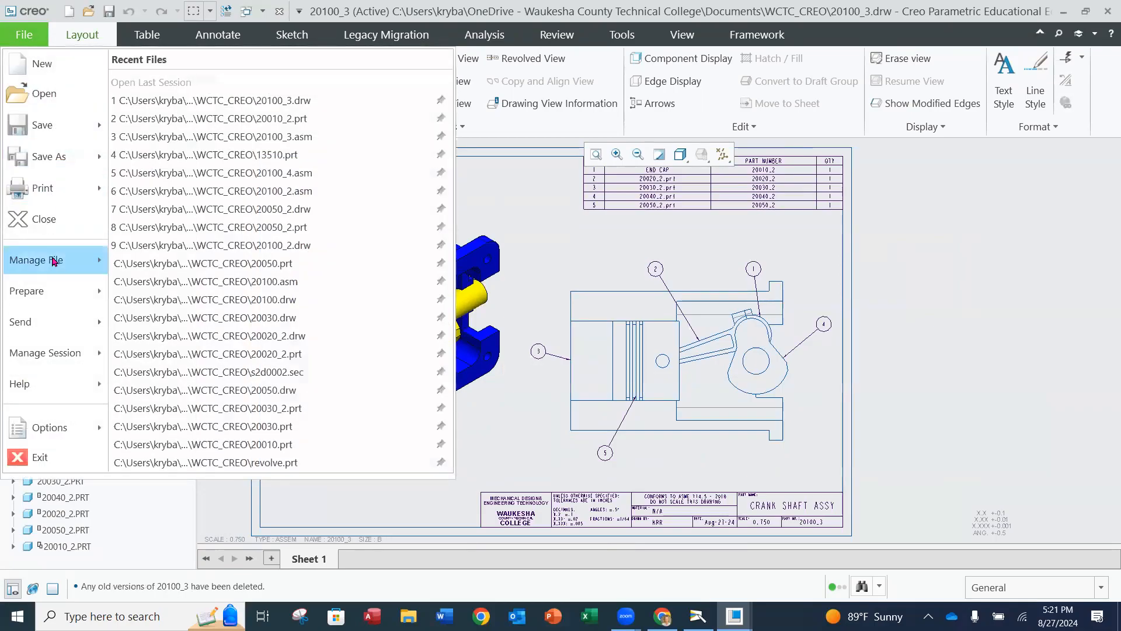
pyautogui.moveTo(48, 162)
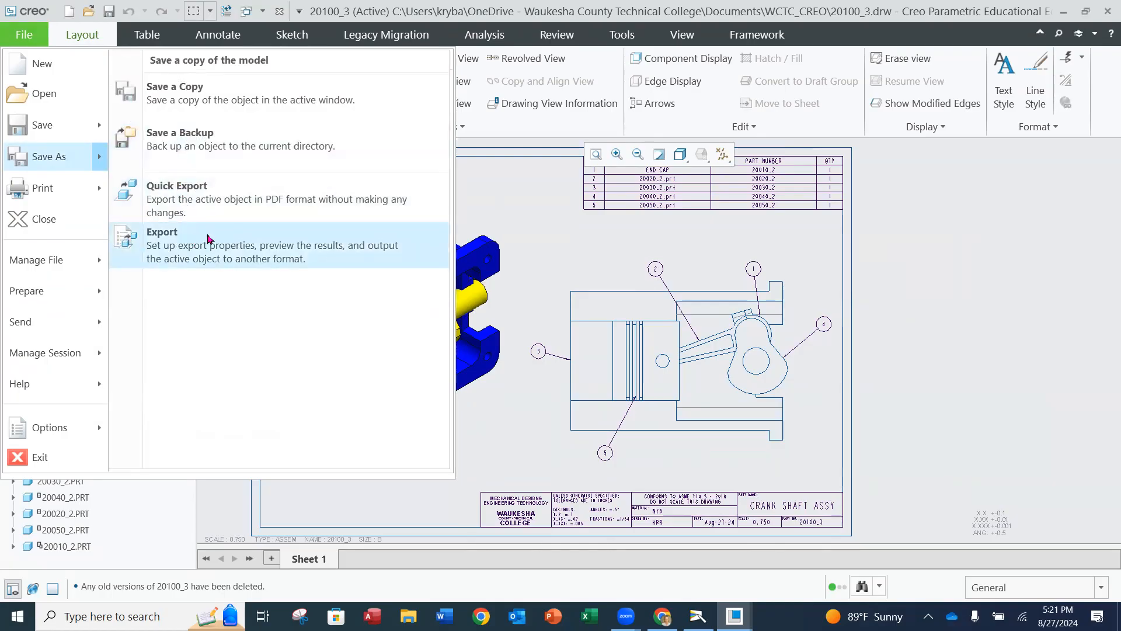
pyautogui.click(208, 241)
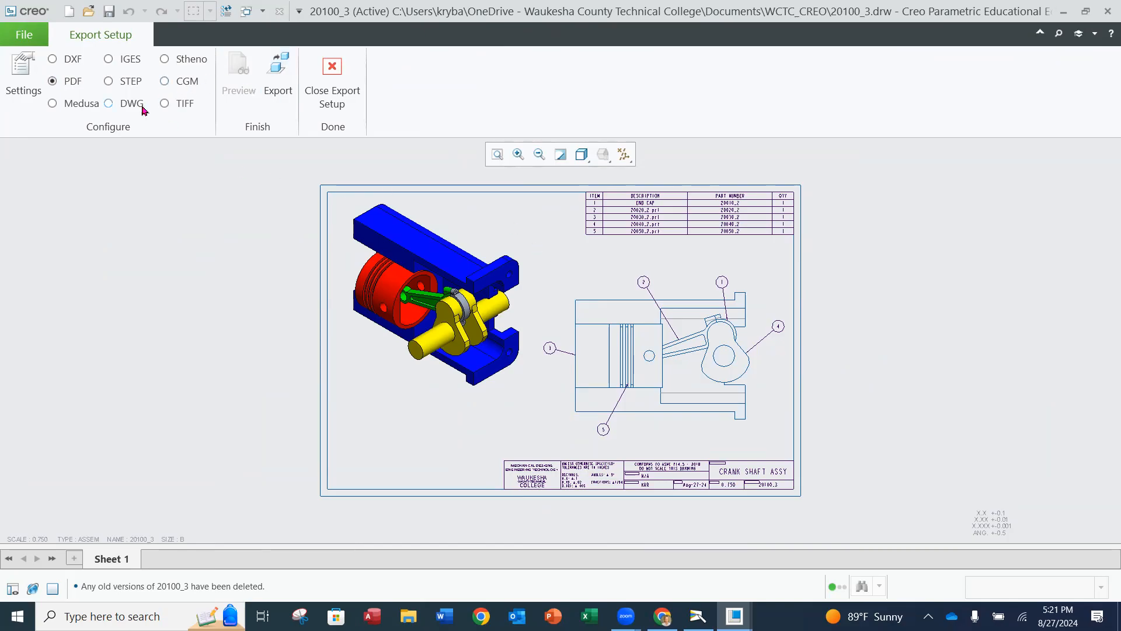
# Step: Examine the General, Content, Security and Description options of the PDF export settings and accept them as they are
pyautogui.click(33, 87)
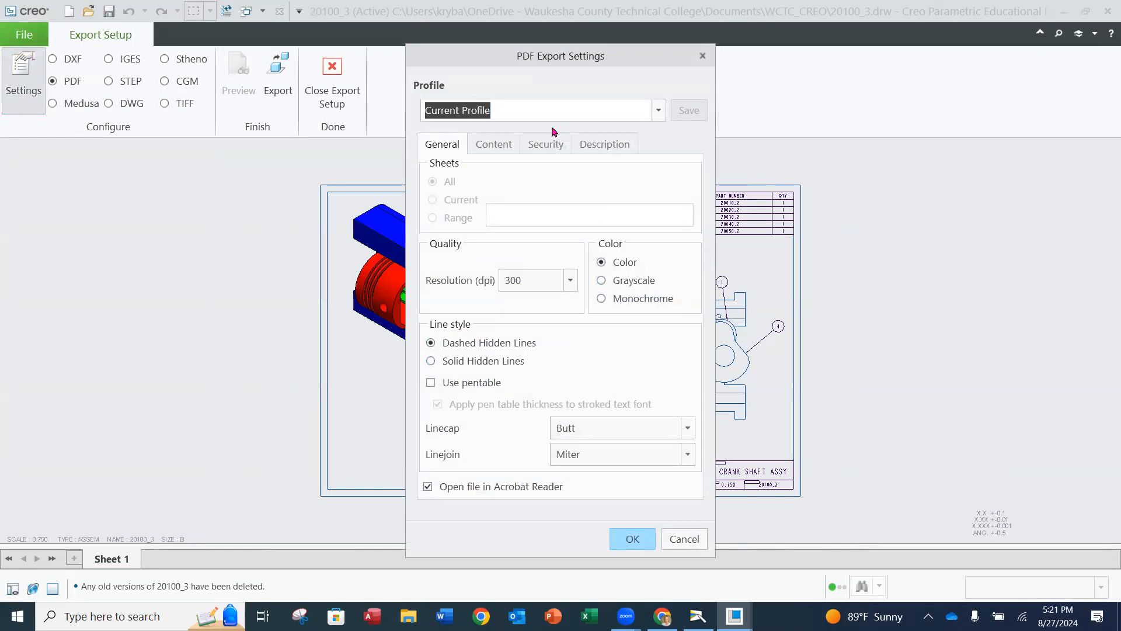
pyautogui.click(515, 146)
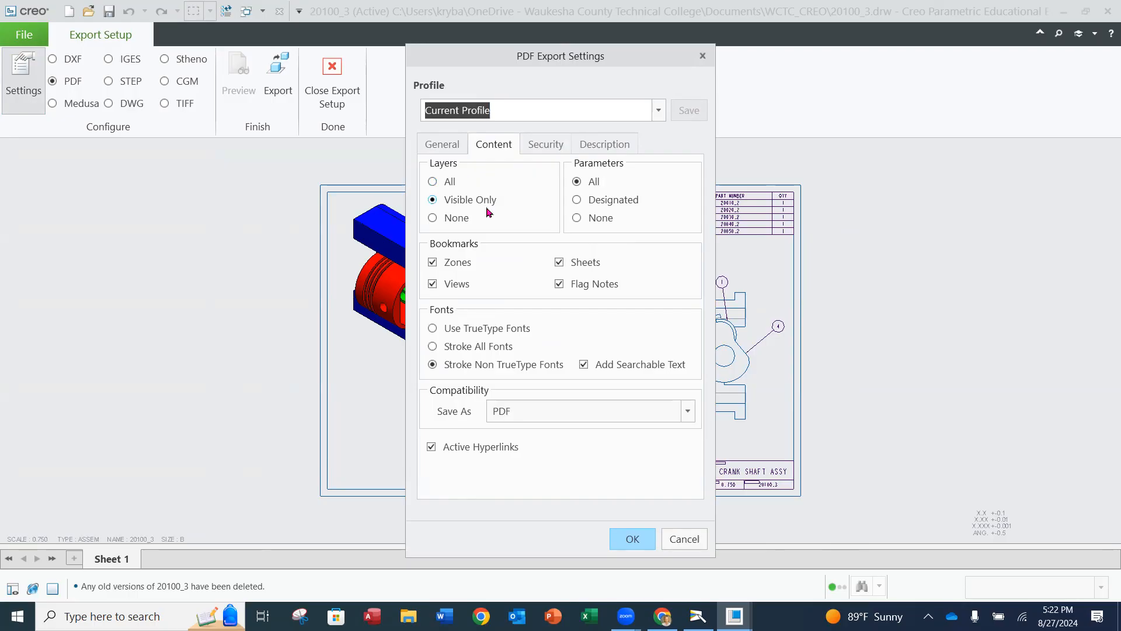
pyautogui.click(547, 148)
pyautogui.click(449, 147)
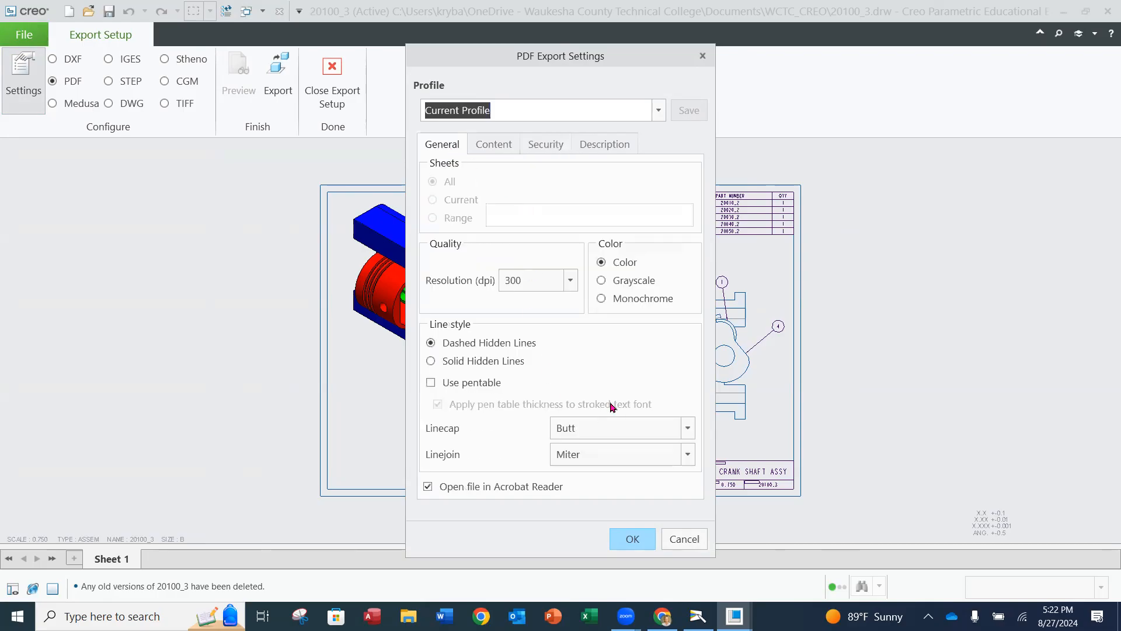
pyautogui.click(609, 145)
pyautogui.click(533, 146)
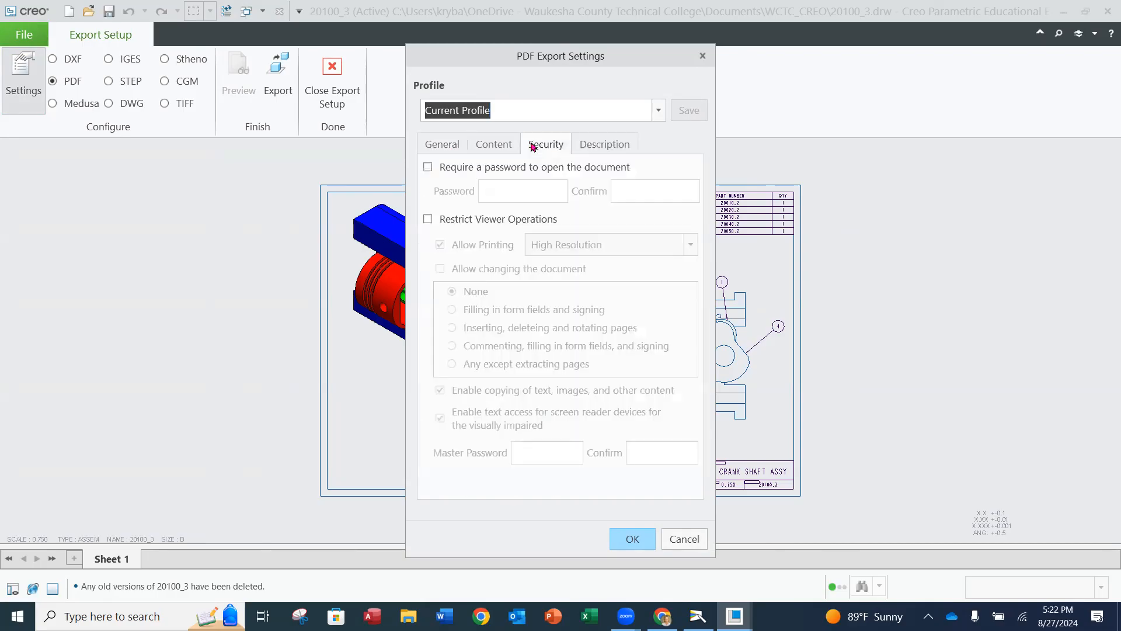
pyautogui.click(494, 144)
pyautogui.click(458, 146)
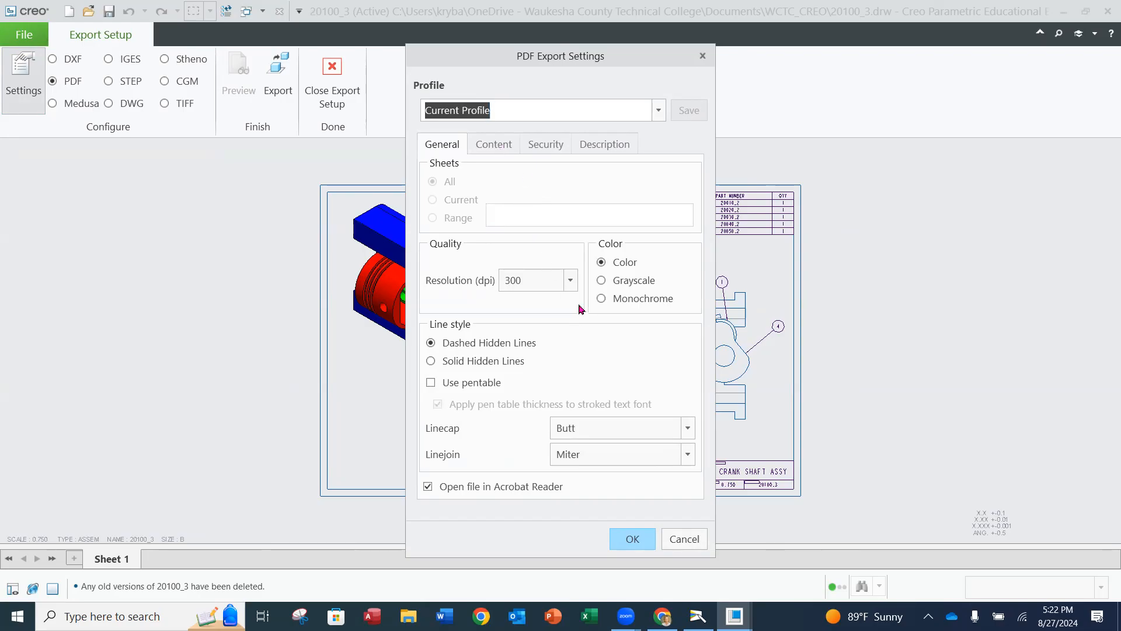
pyautogui.click(494, 150)
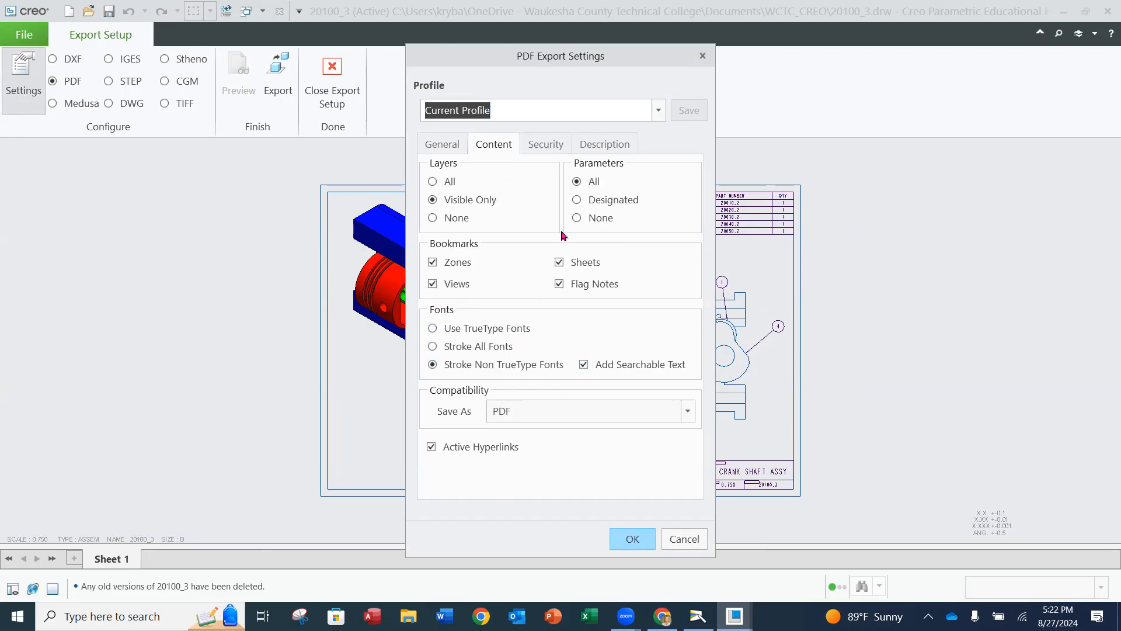
pyautogui.click(547, 144)
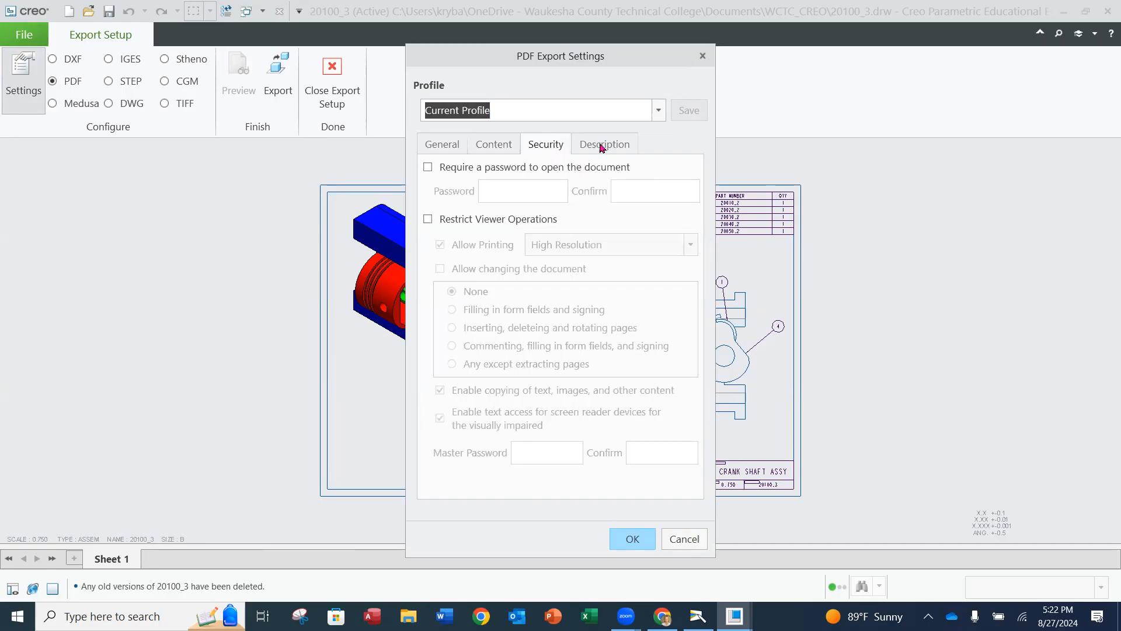
pyautogui.click(453, 145)
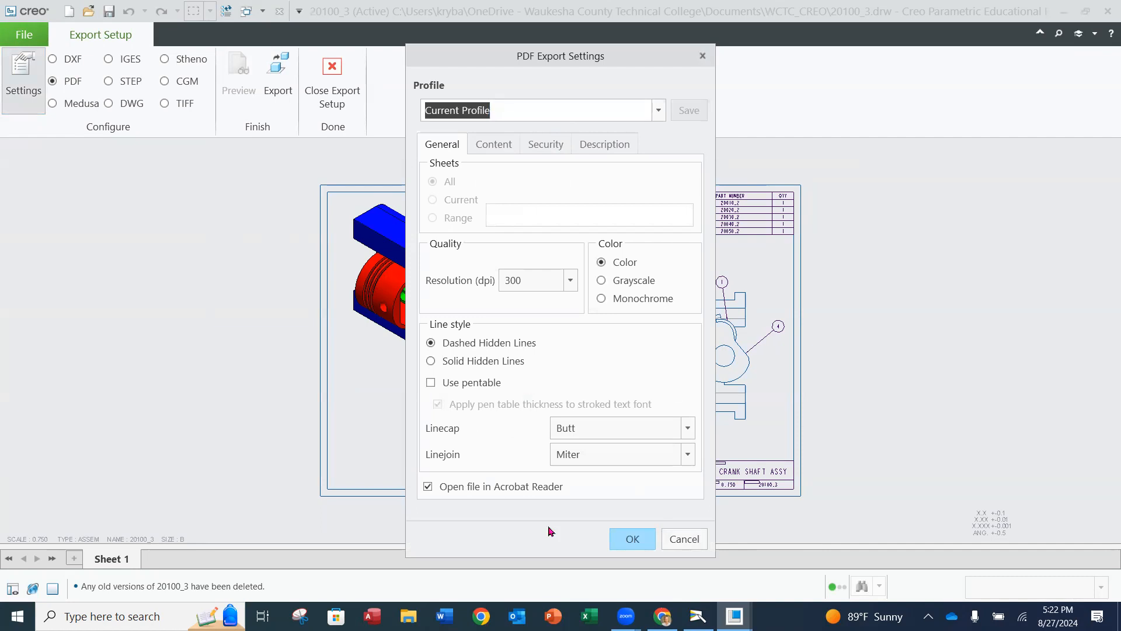
pyautogui.click(635, 540)
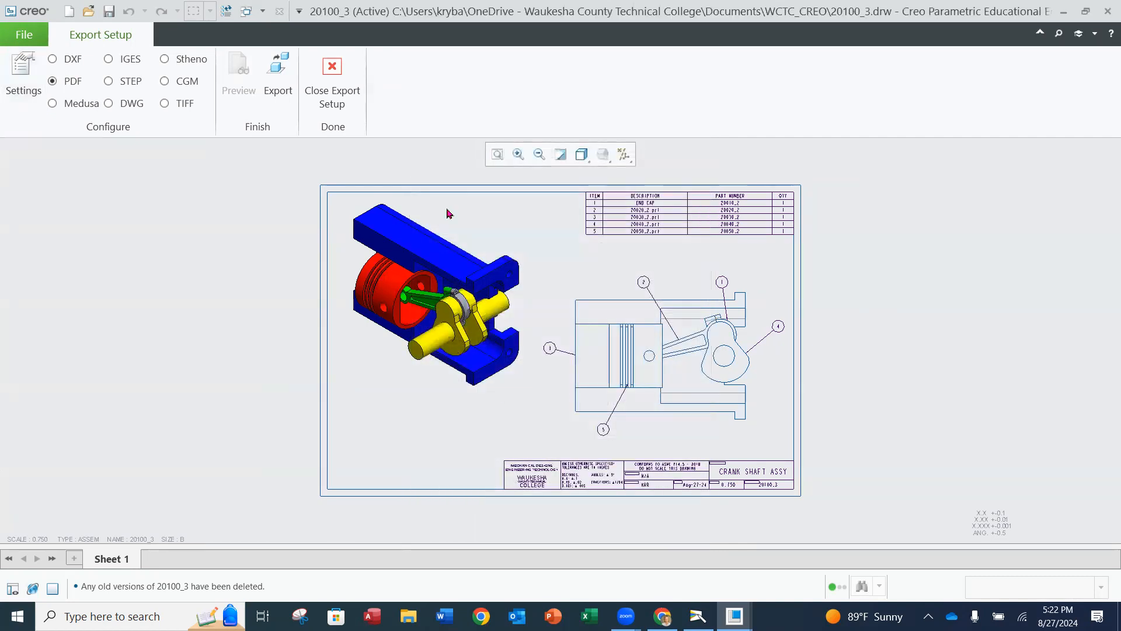
# Step: Export the drawing as a PDF named 20100_3 in the WCTC_CREO folder and close the resulting PDF
pyautogui.click(278, 88)
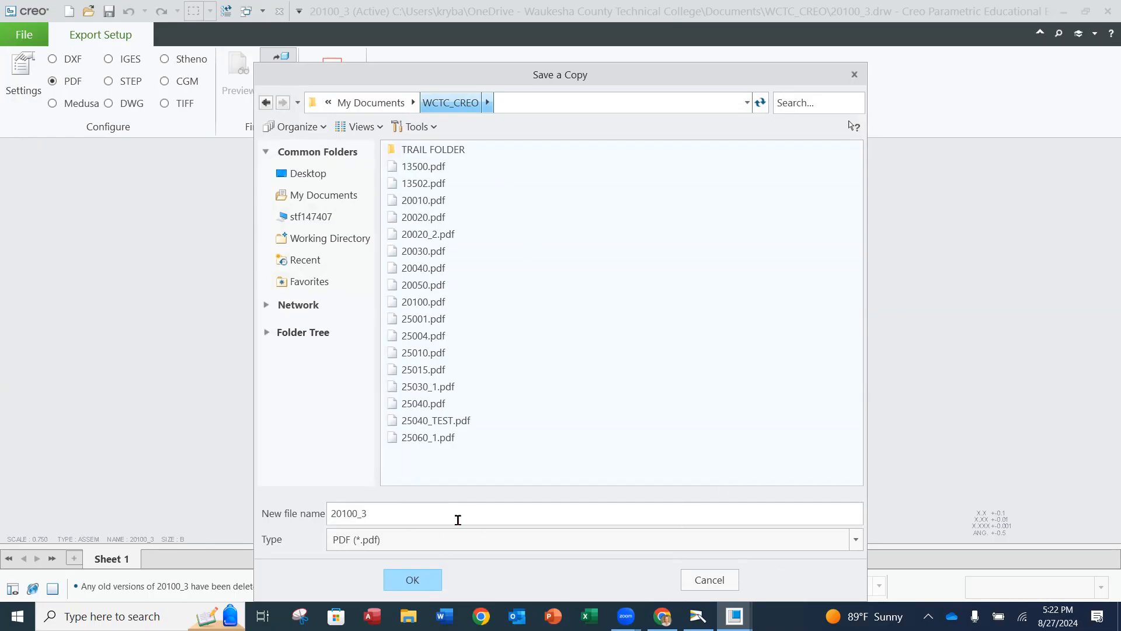
pyautogui.press('Return')
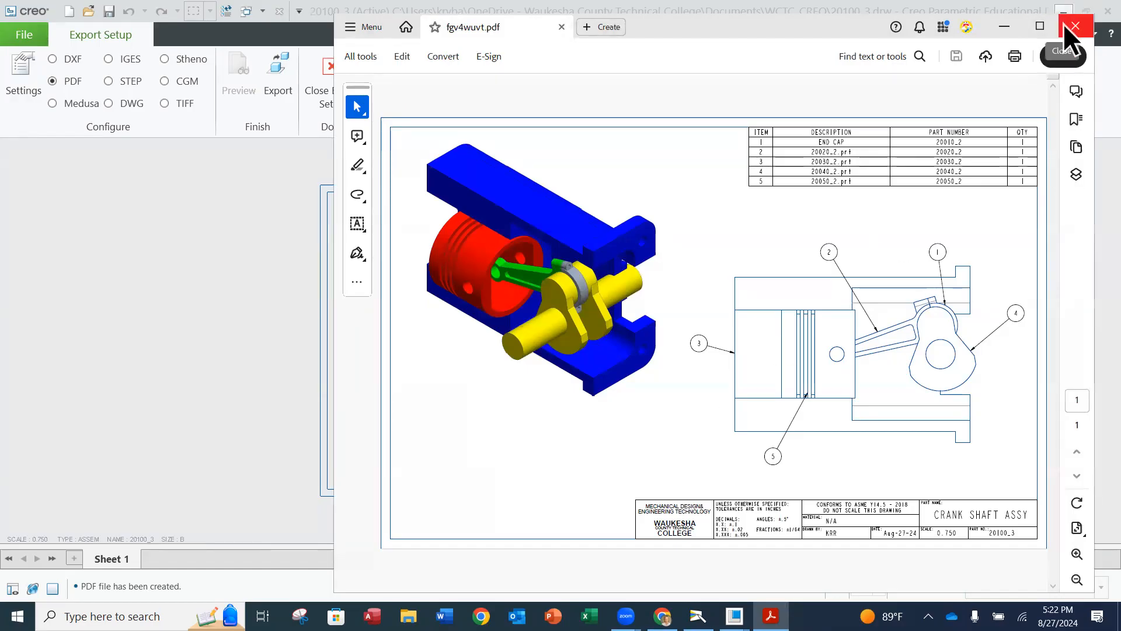
pyautogui.click(1064, 26)
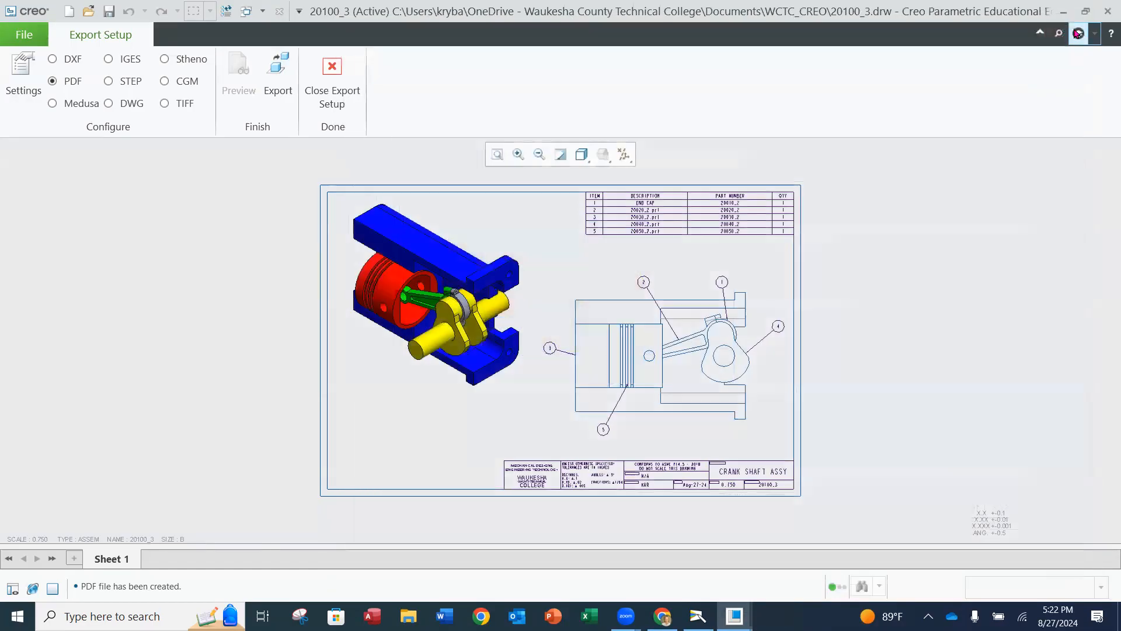
# Step: Close the export setup and return to the 20100_3 drawing's layout
pyautogui.scroll(-4, 739, 339)
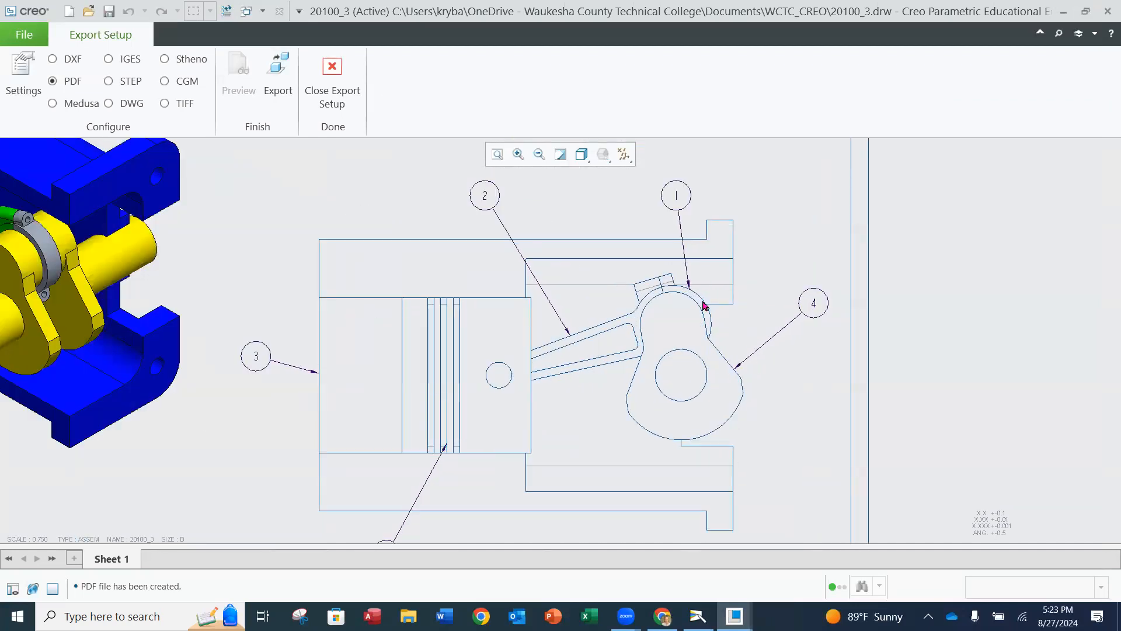
pyautogui.click(327, 88)
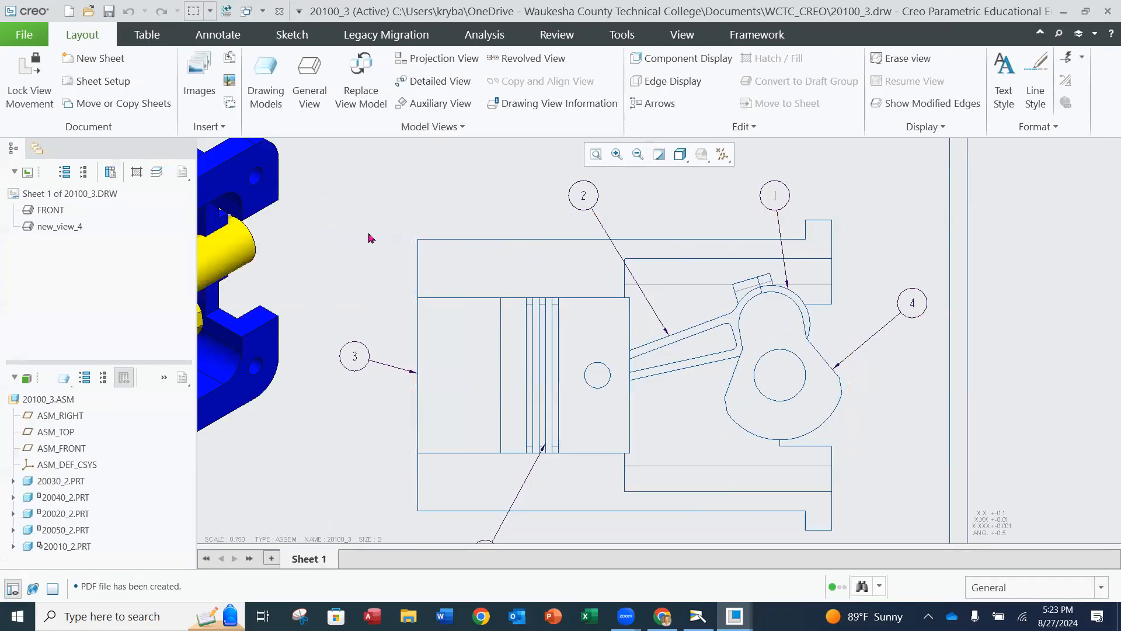
pyautogui.scroll(-2, 766, 372)
pyautogui.scroll(4, 887, 419)
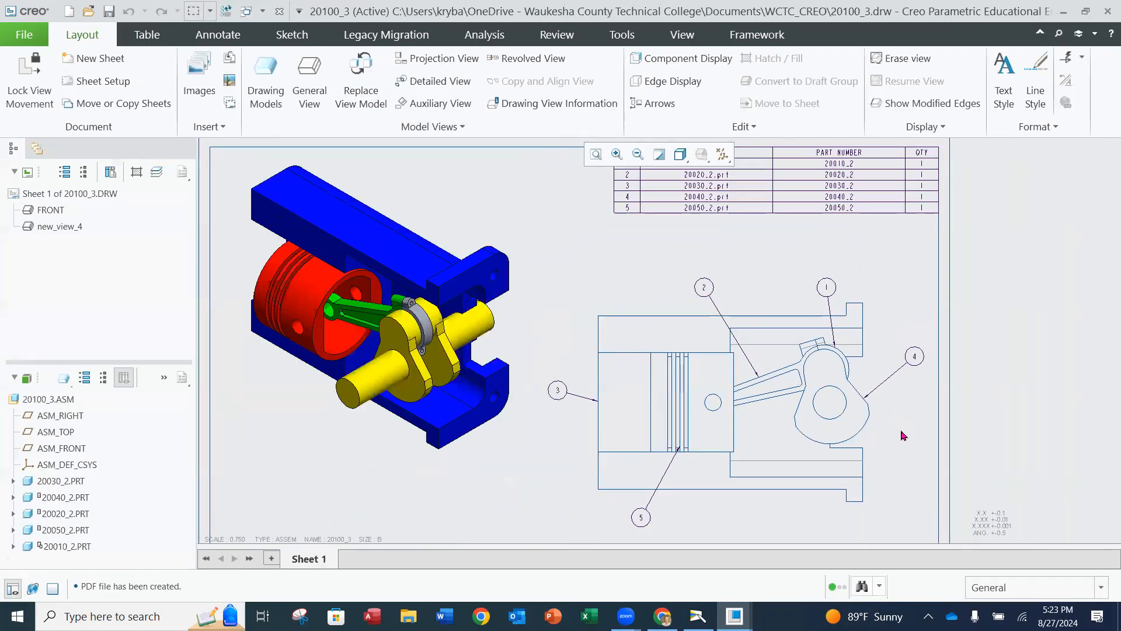
# Step: Move balloon 4's leader arrow up along the slanted edge of the crank web in the front view
pyautogui.scroll(-3, 900, 420)
pyautogui.scroll(-1, 885, 403)
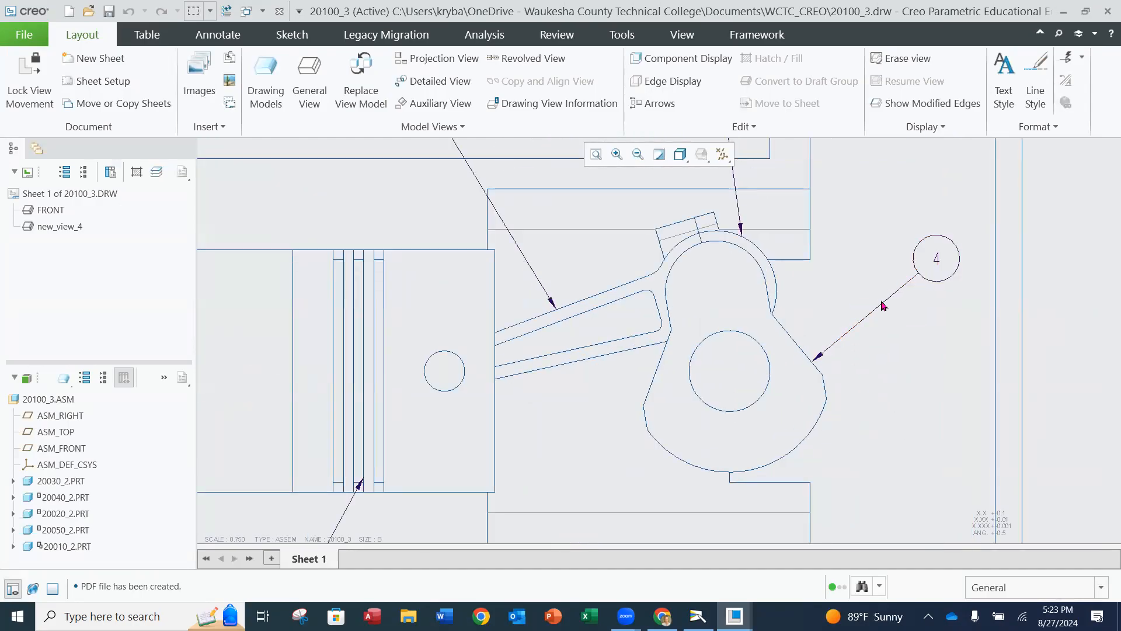
pyautogui.click(857, 309)
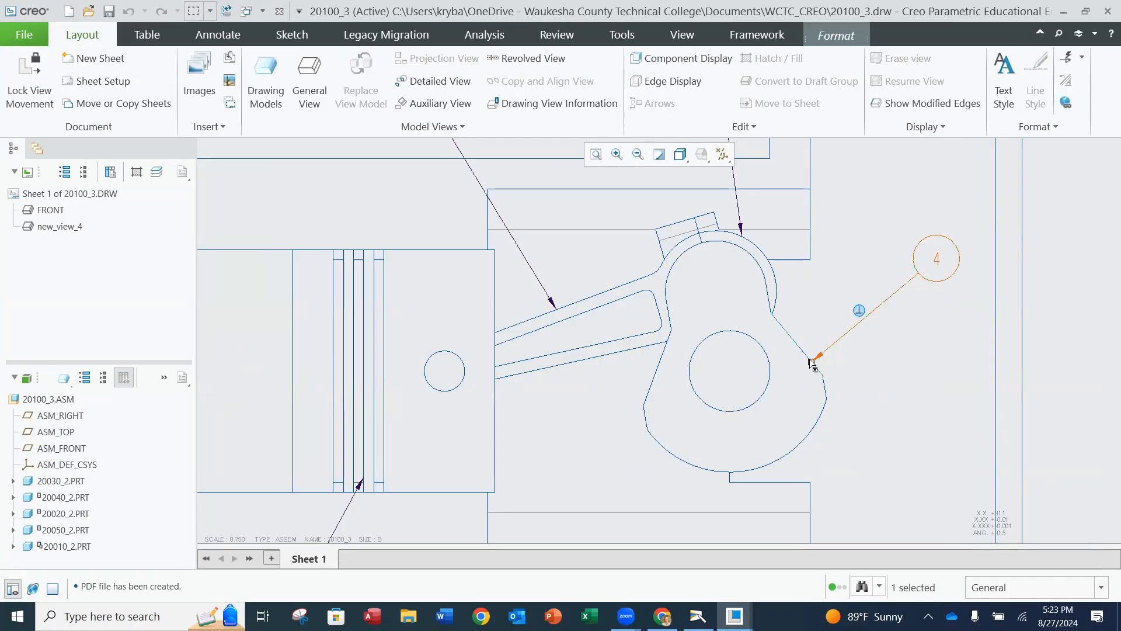
pyautogui.moveTo(812, 365); pyautogui.dragTo(789, 334)
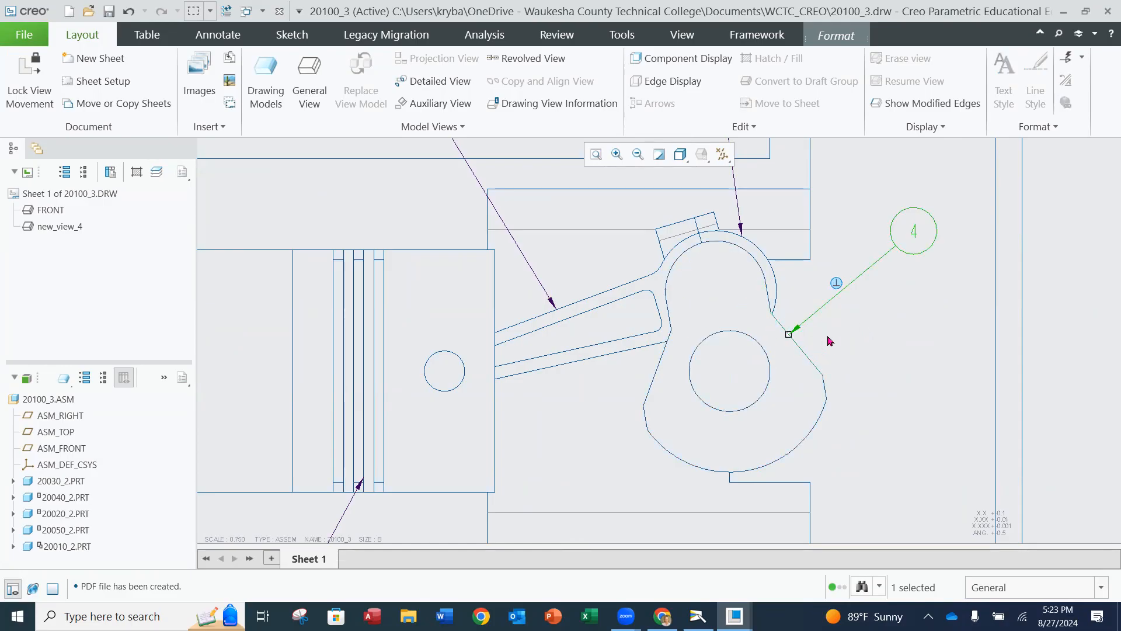
pyautogui.click(849, 337)
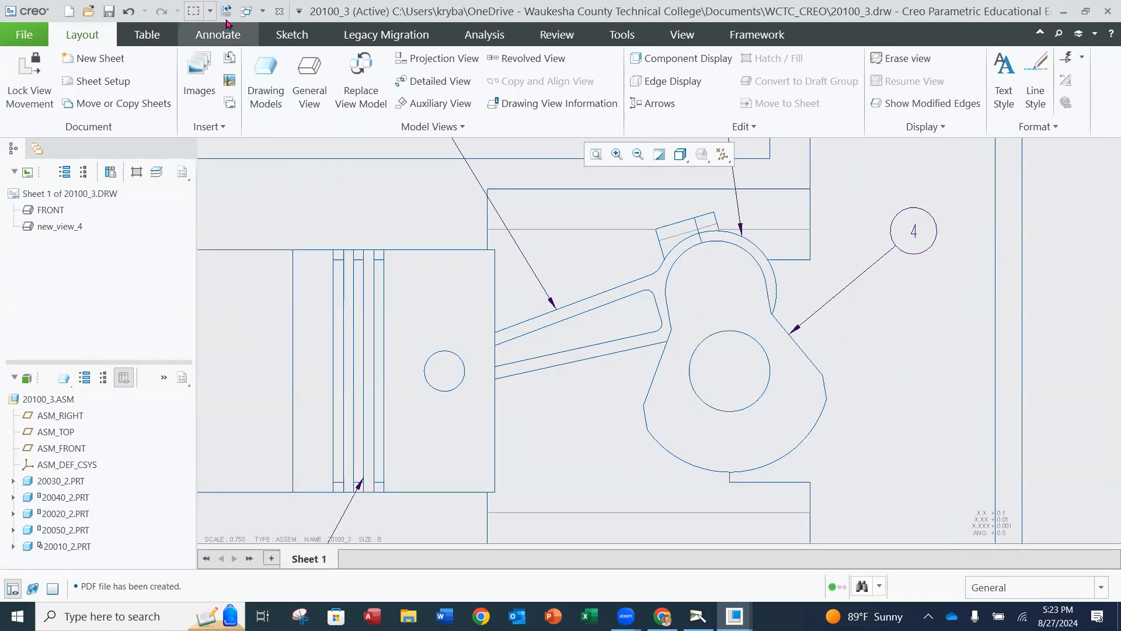
# Step: Move balloon 4's leader arrow down past the corner of the crank web
pyautogui.click(228, 37)
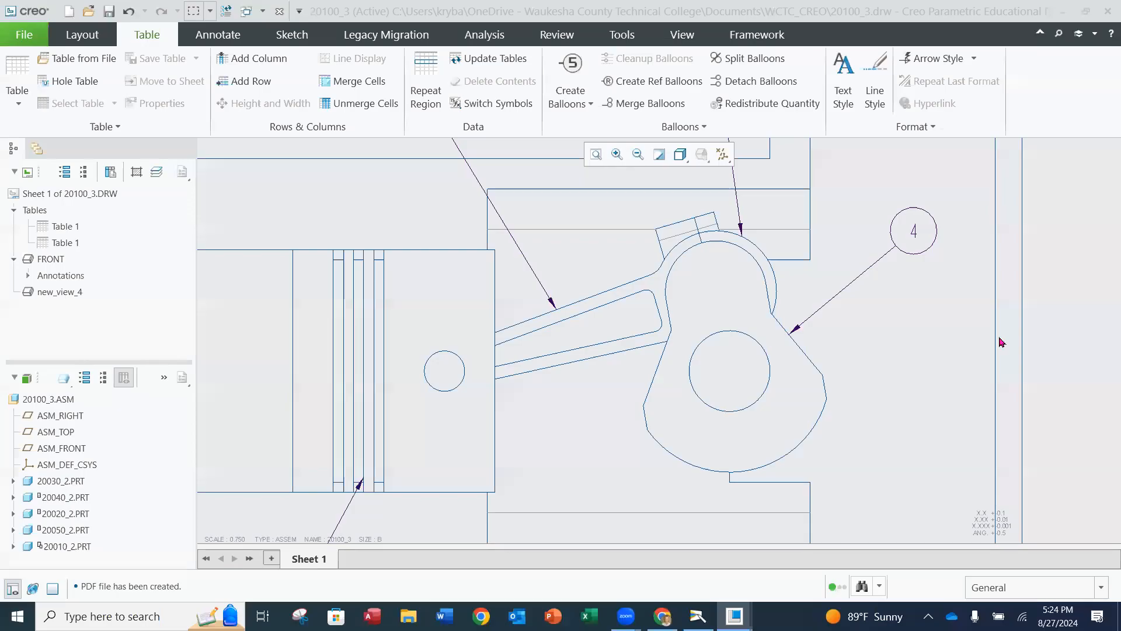
pyautogui.click(896, 250)
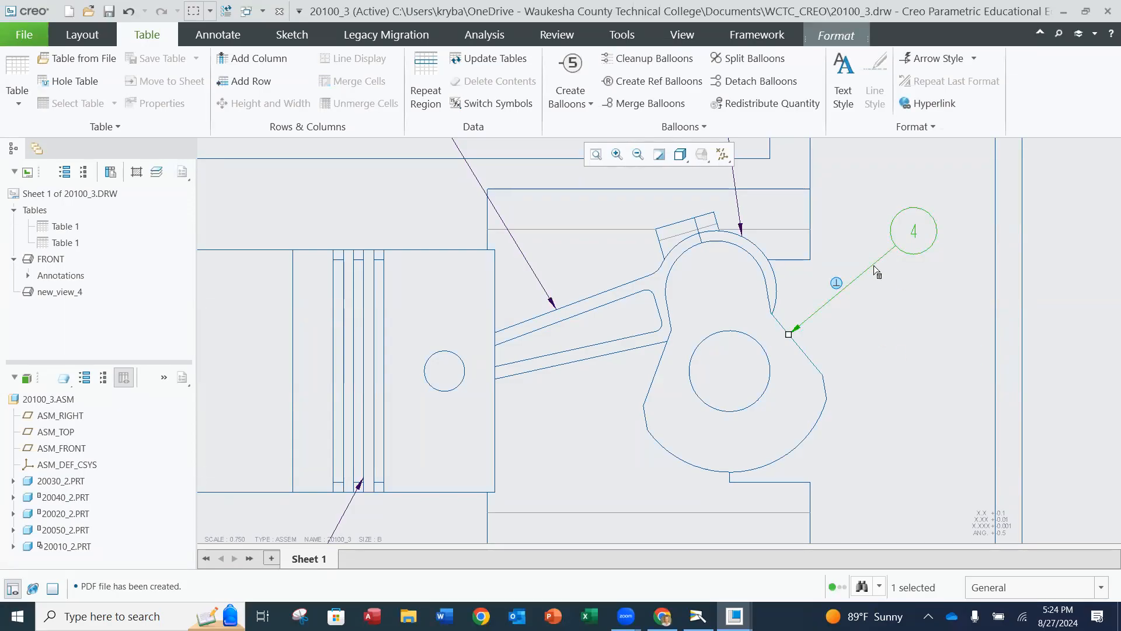
pyautogui.moveTo(790, 337); pyautogui.dragTo(828, 383)
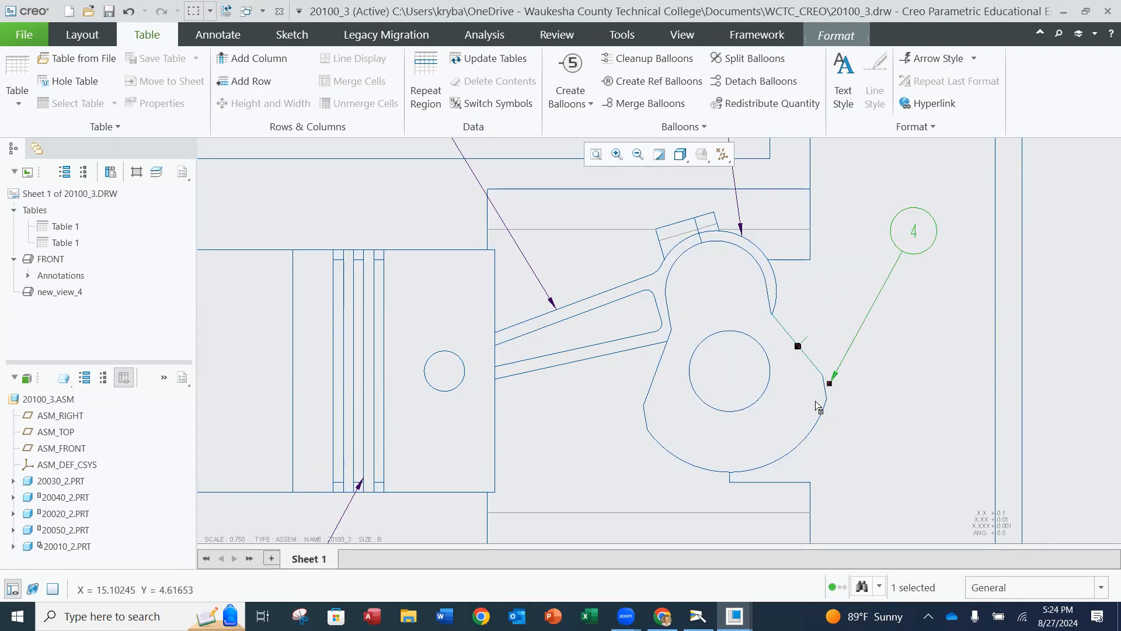
pyautogui.click(712, 471)
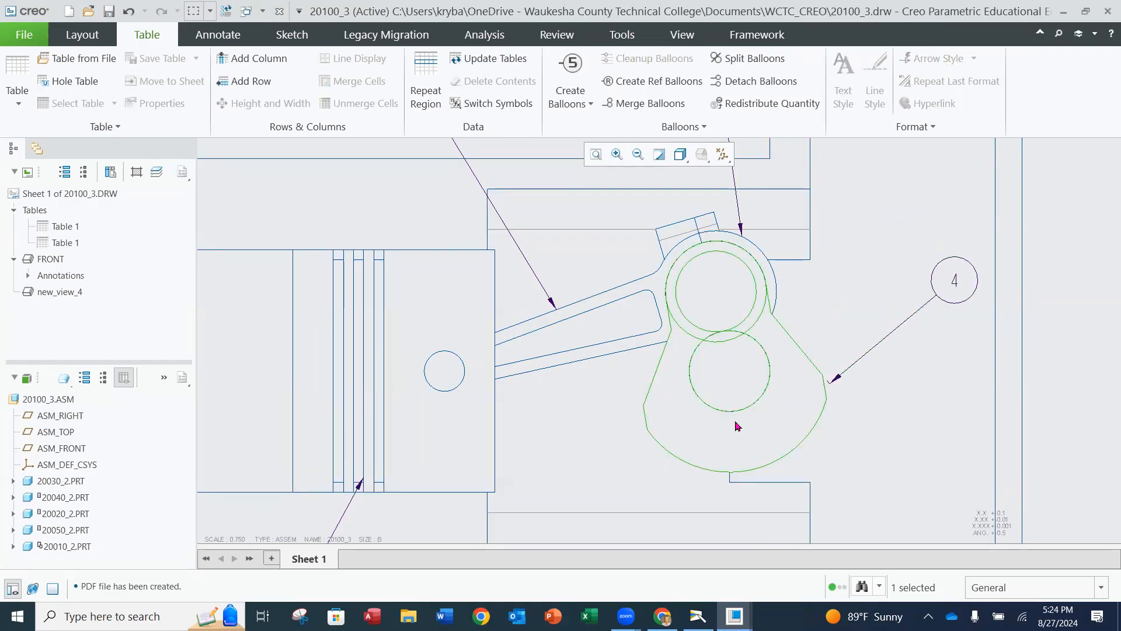
# Step: Delete balloon 4 from the crank in the front view
pyautogui.click(957, 285)
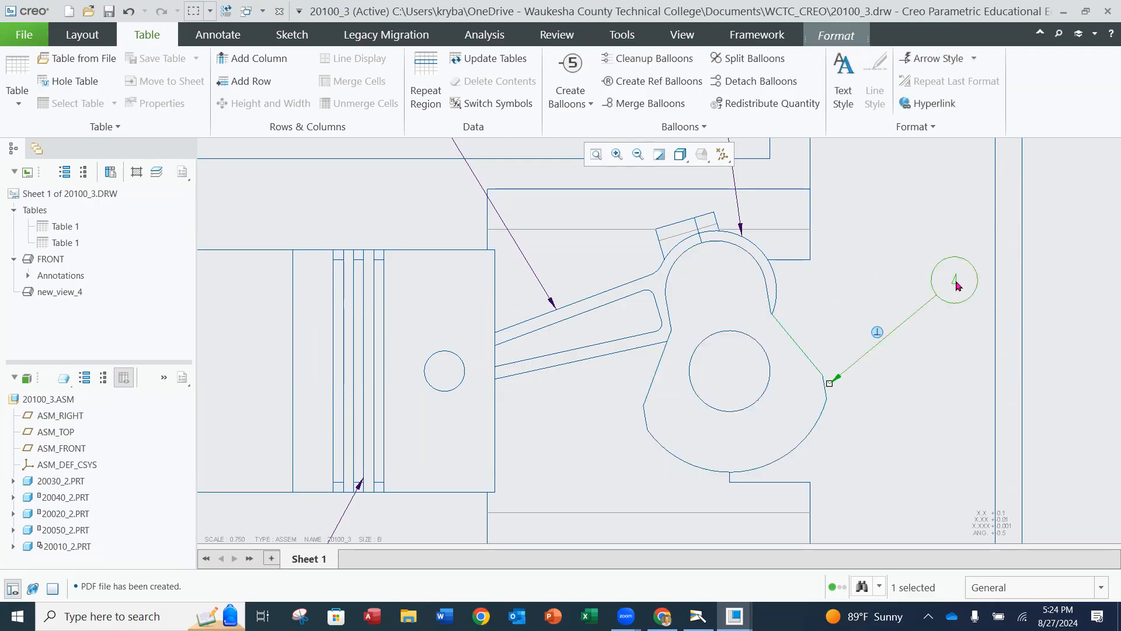
pyautogui.click(981, 296)
pyautogui.scroll(-3, 812, 467)
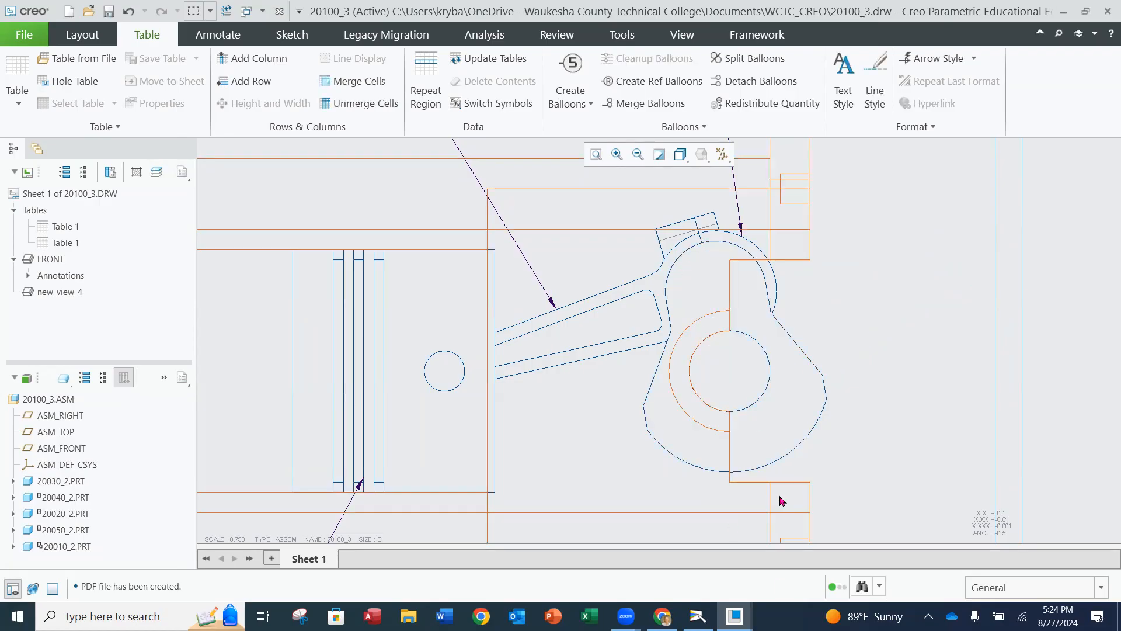
pyautogui.moveTo(831, 473); pyautogui.dragTo(812, 372, button='middle')
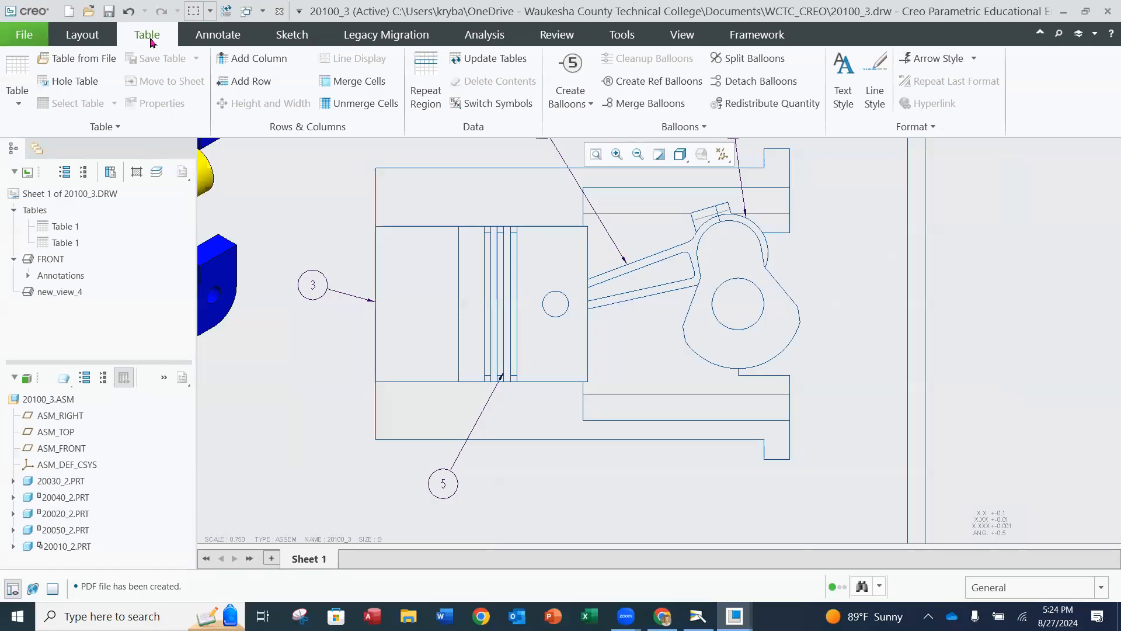
# Step: Try to create a balloon by component for the crank in the front view
pyautogui.click(571, 89)
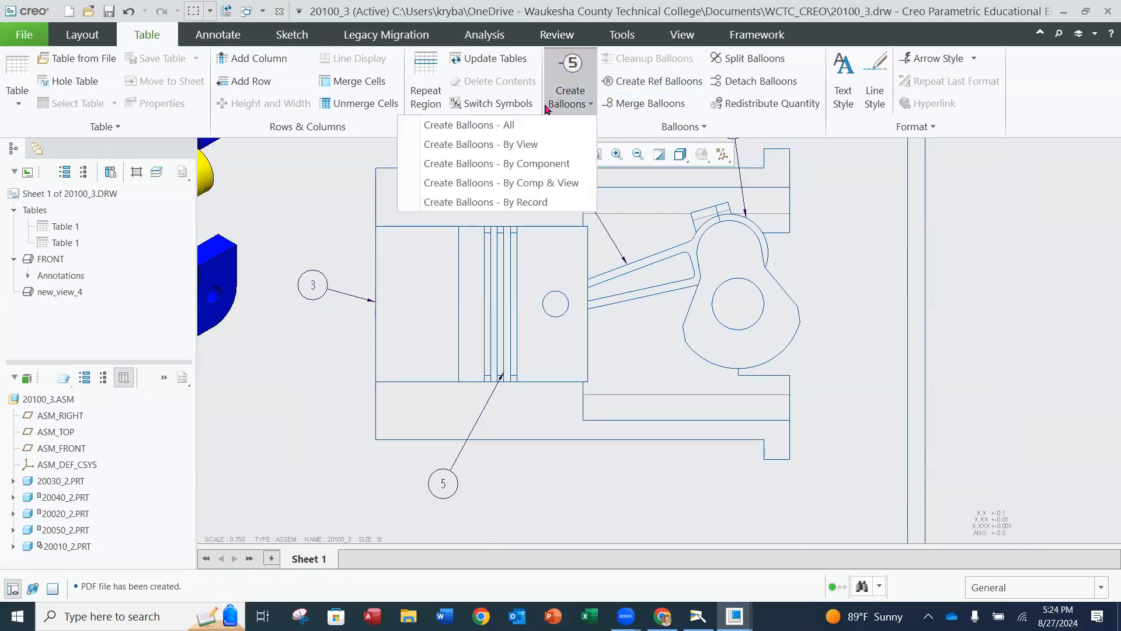
pyautogui.click(543, 166)
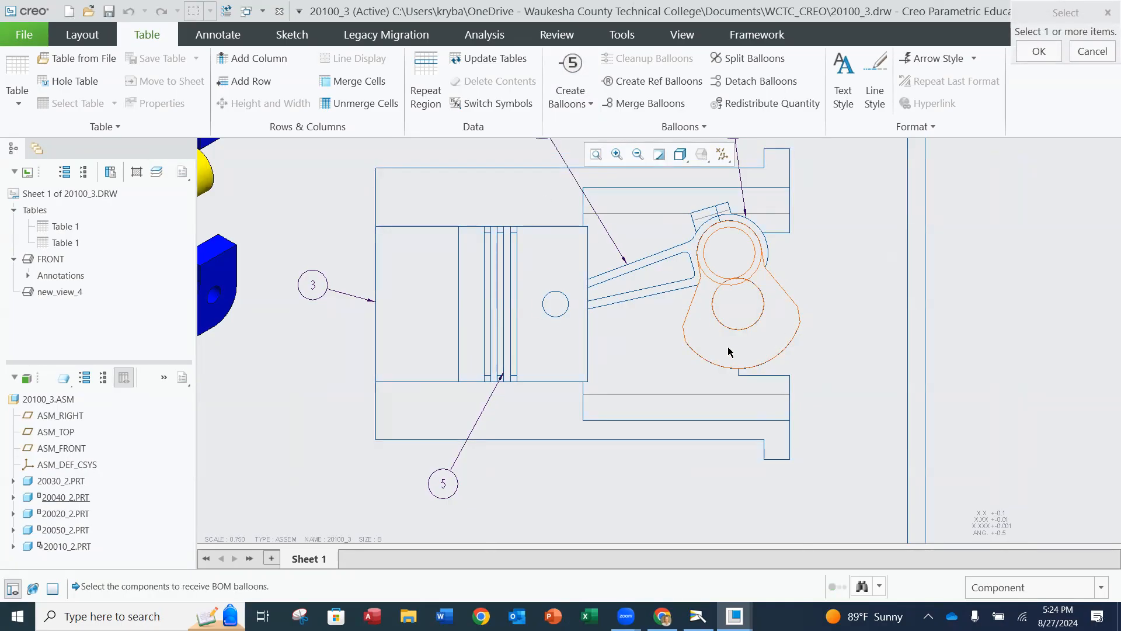
pyautogui.click(708, 353)
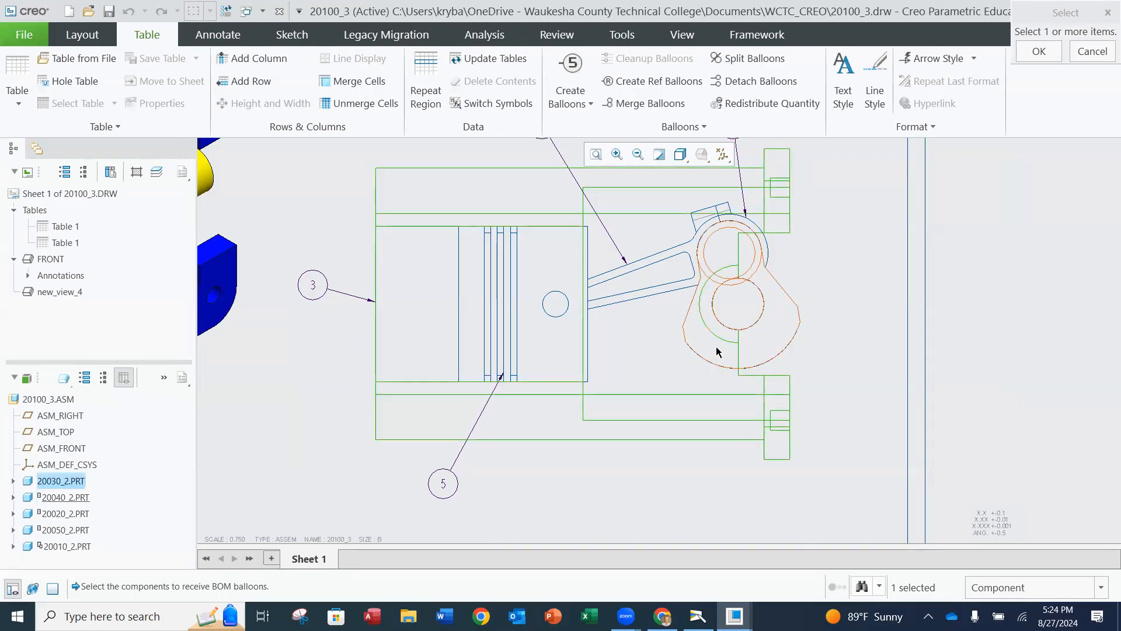
pyautogui.click(1046, 52)
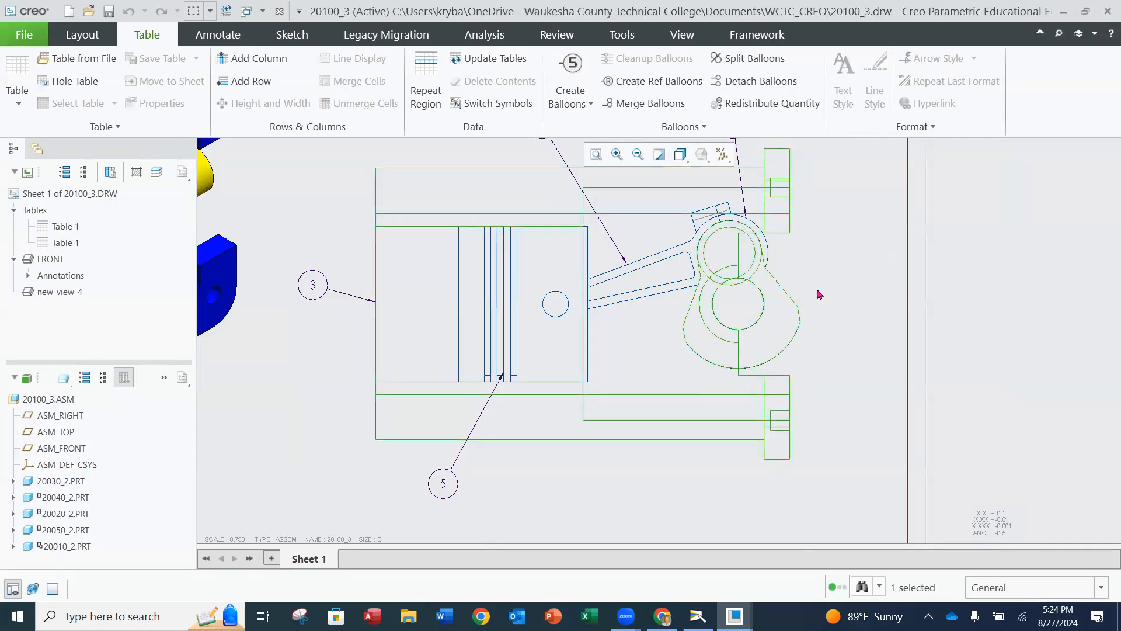
pyautogui.click(853, 255)
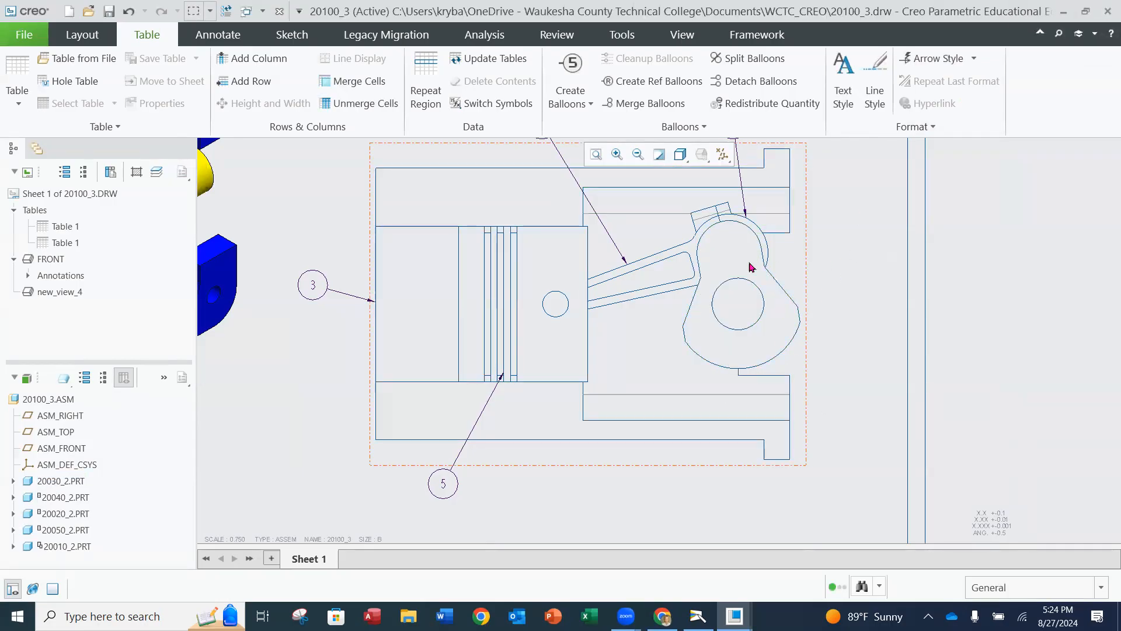
# Step: Create a balloon by component for the crank part 20040_2
pyautogui.click(570, 101)
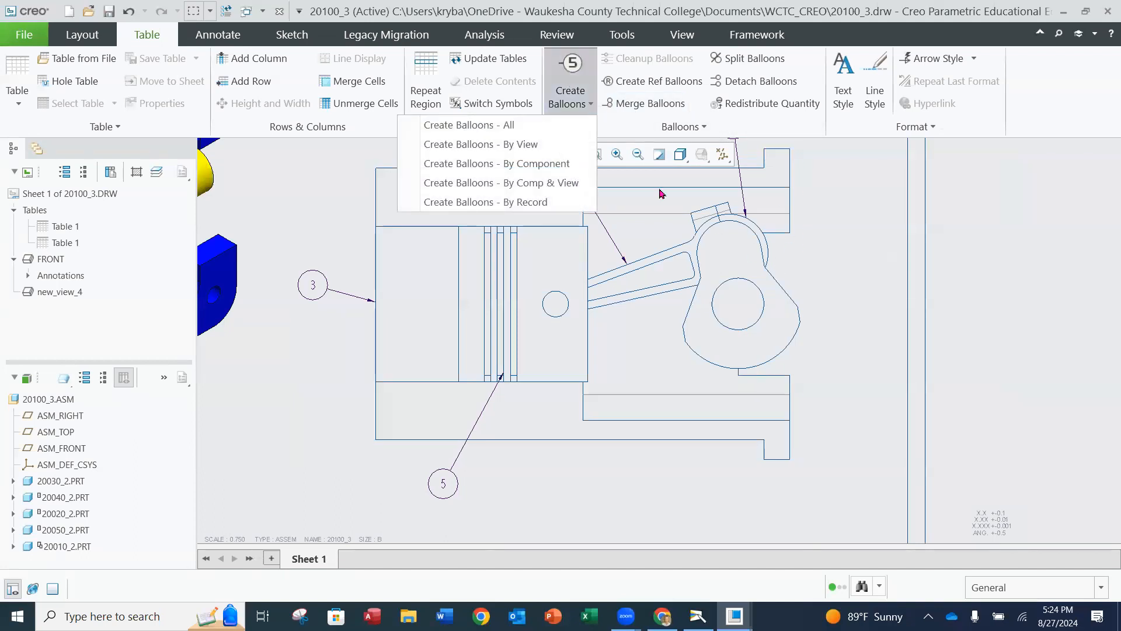
pyautogui.click(520, 164)
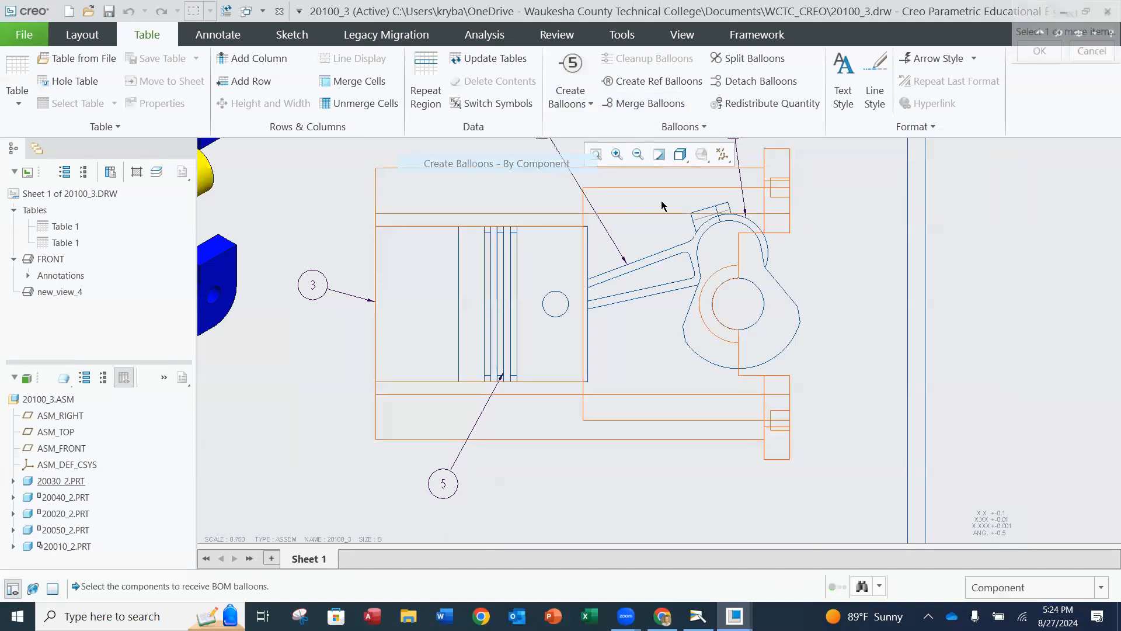
pyautogui.click(792, 299)
pyautogui.click(1038, 52)
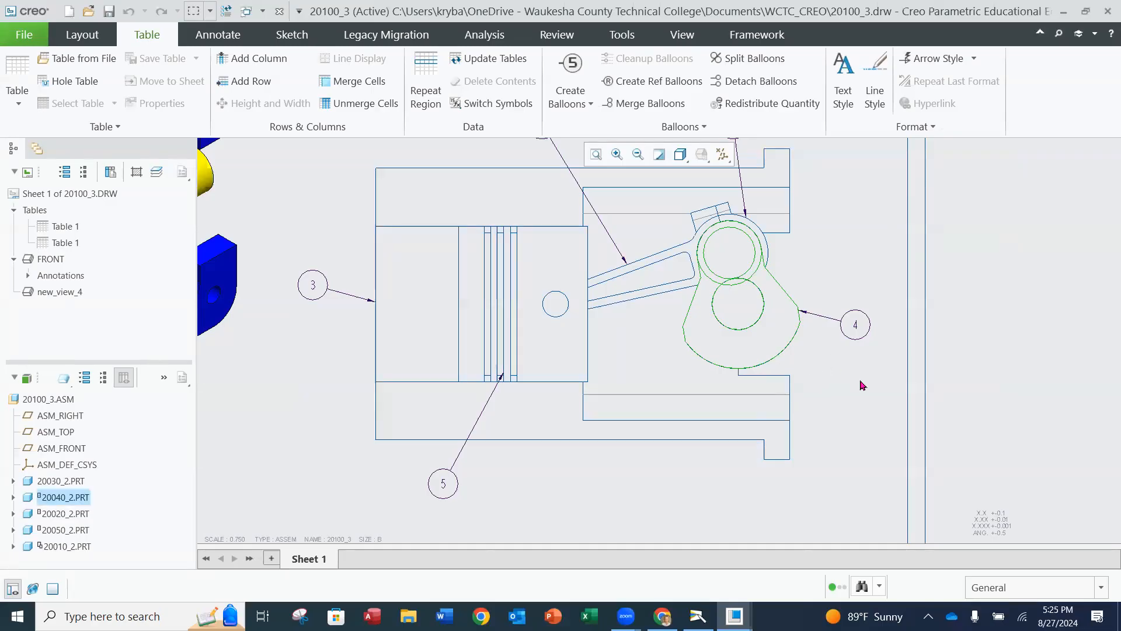
# Step: Move the crank's balloon 4 slightly higher beside the front view
pyautogui.click(856, 326)
pyautogui.moveTo(857, 326); pyautogui.dragTo(865, 300)
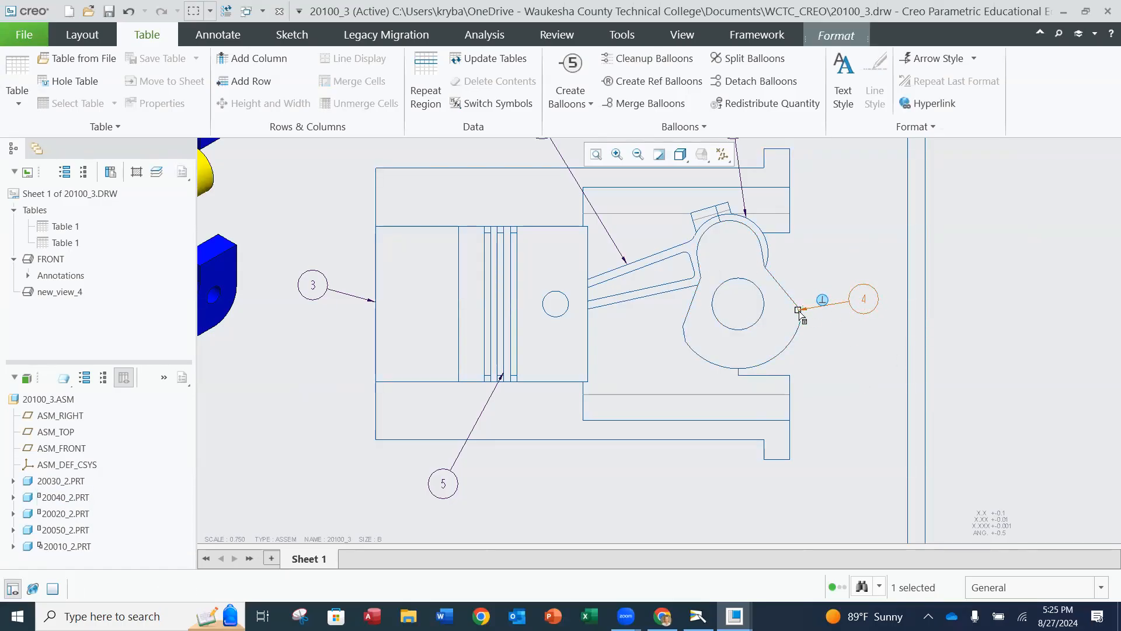
pyautogui.moveTo(804, 321)
pyautogui.mouseDown()
pyautogui.moveTo(808, 351)
pyautogui.moveTo(801, 313)
pyautogui.mouseUp()
pyautogui.click(837, 311)
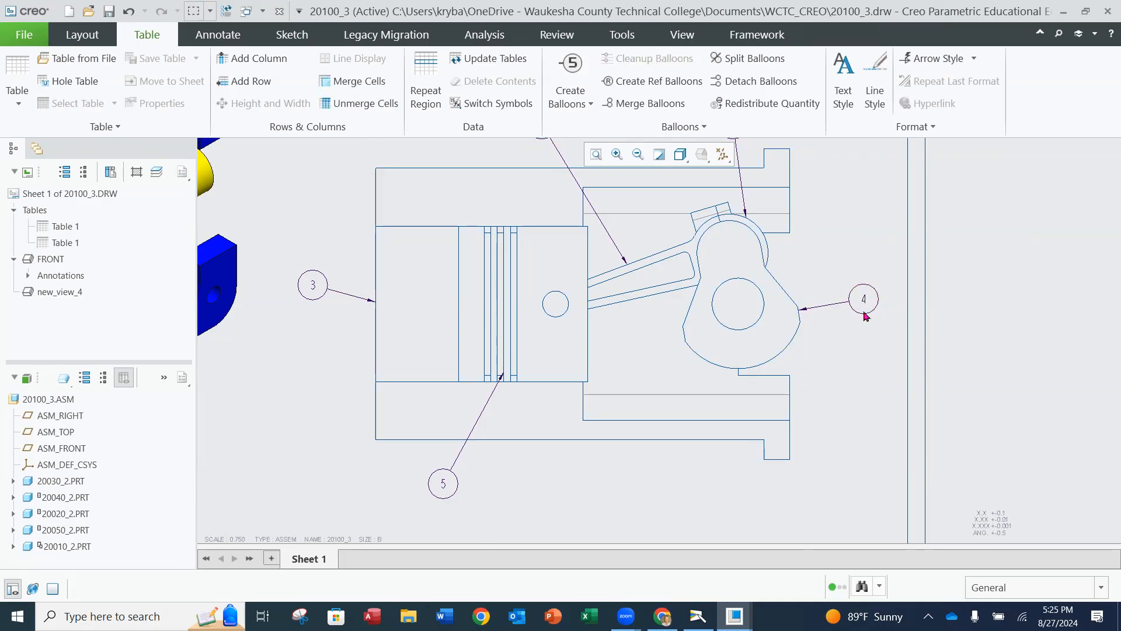
# Step: Remove the crank's balloon 4 again after checking its available options
pyautogui.click(857, 306)
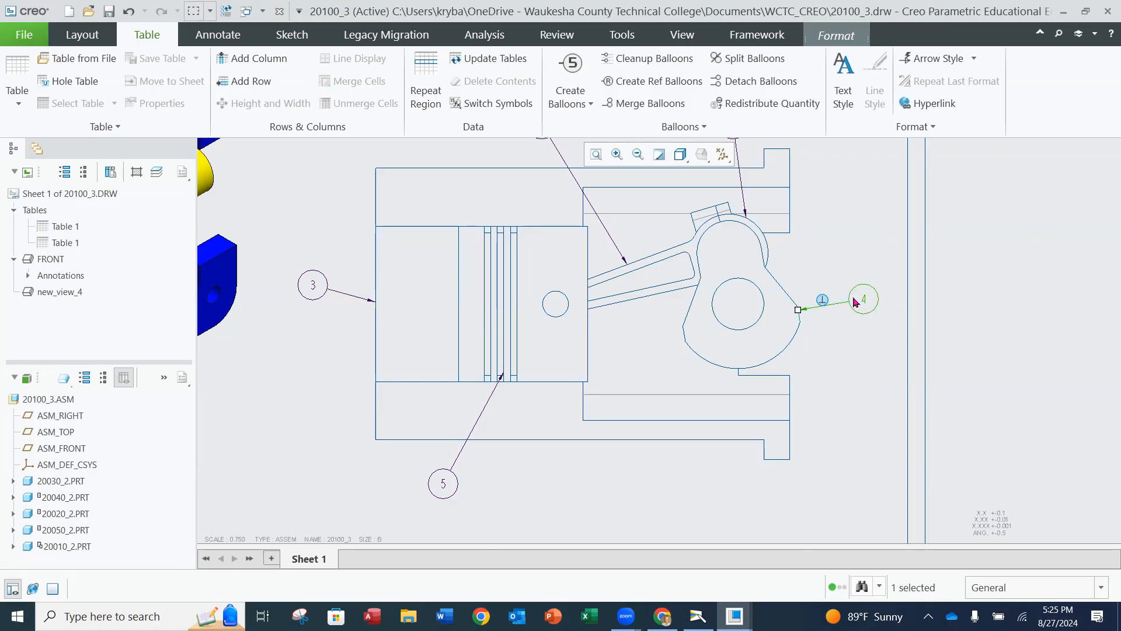
pyautogui.rightClick(855, 302)
pyautogui.click(858, 276)
pyautogui.click(858, 273)
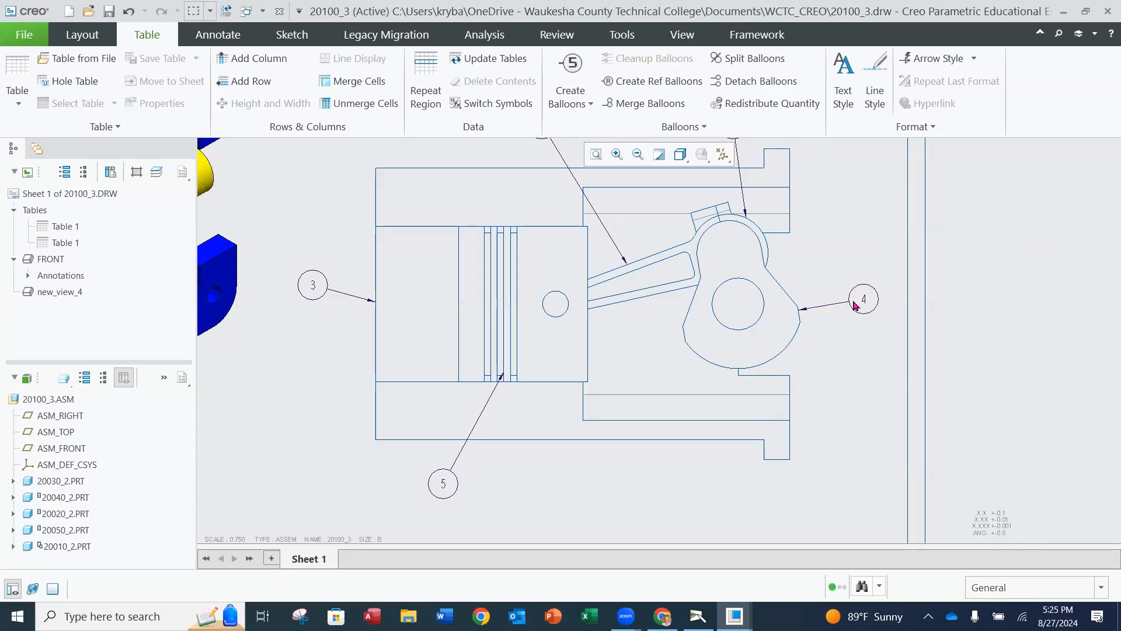
pyautogui.rightClick(853, 301)
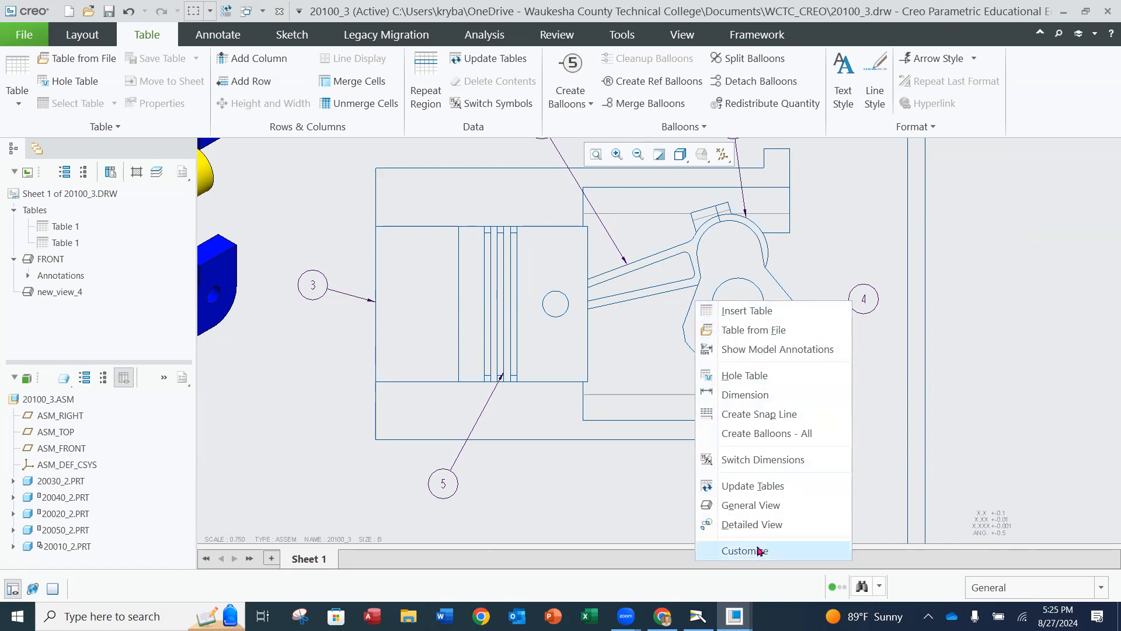
pyautogui.click(870, 285)
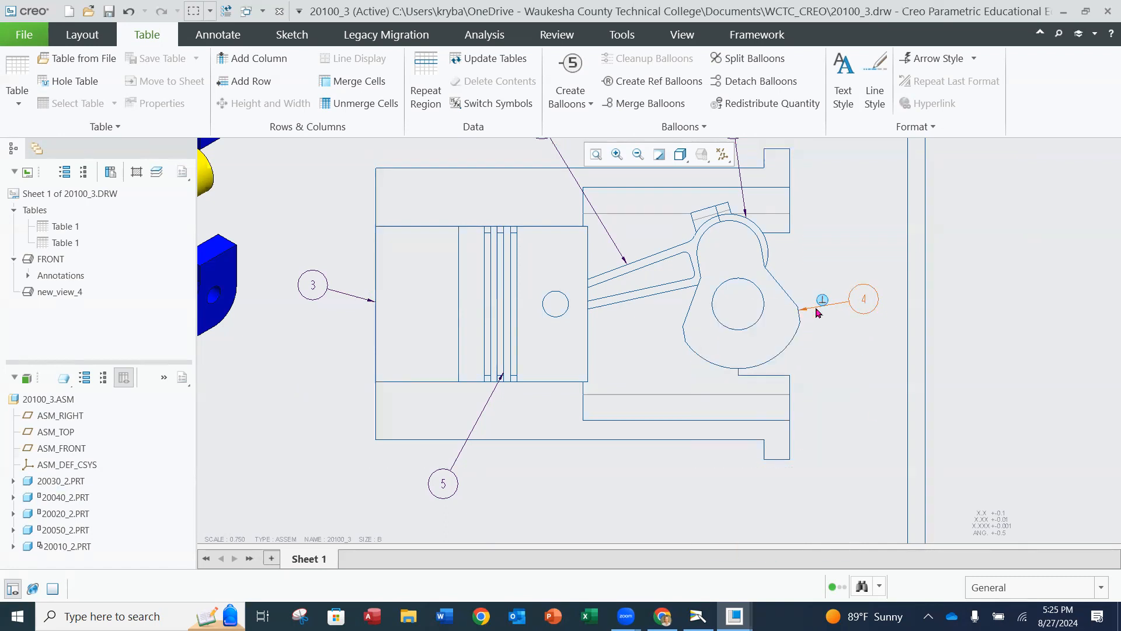
pyautogui.click(862, 302)
pyautogui.press('Delete')
# Step: Create a balloon by component for part 20040_2, picking the crank's outline in the front view
pyautogui.click(590, 86)
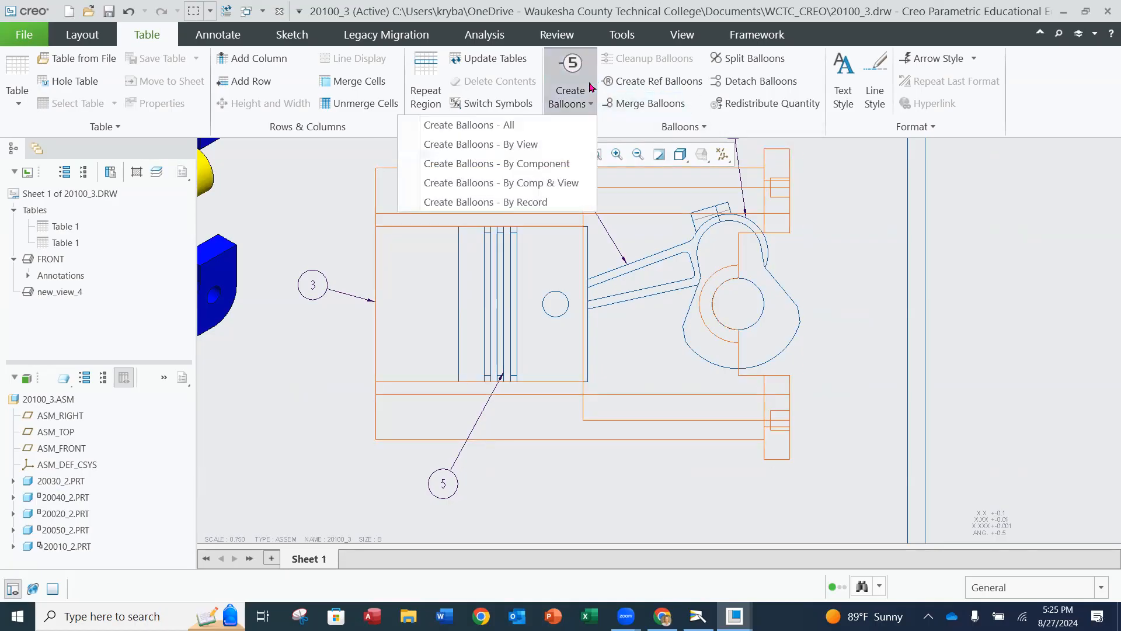
pyautogui.click(528, 163)
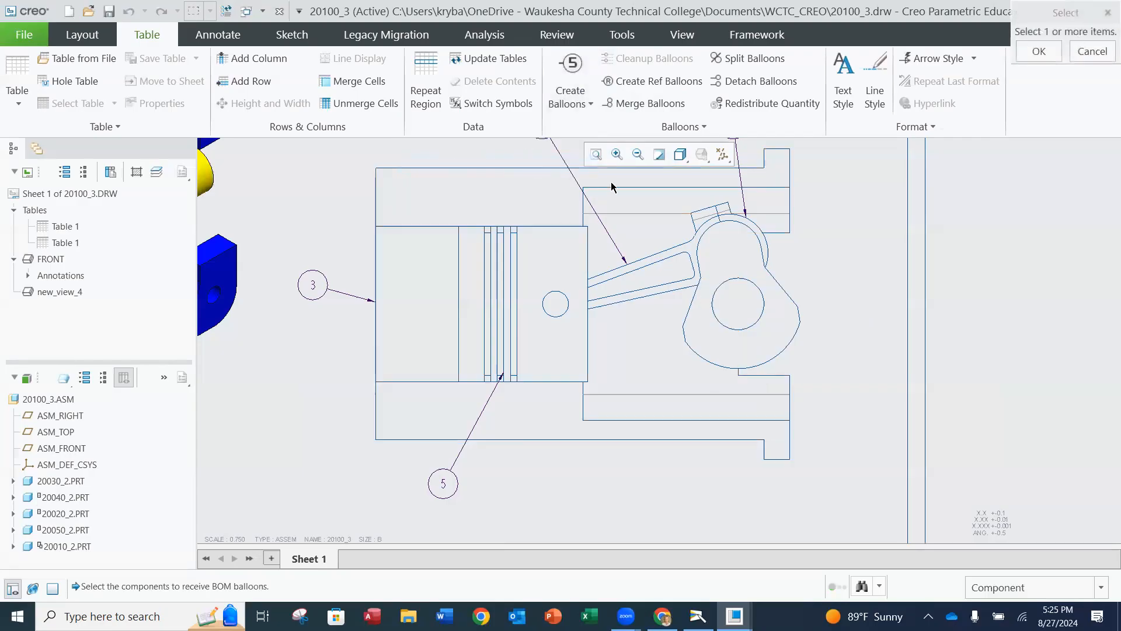
pyautogui.click(693, 353)
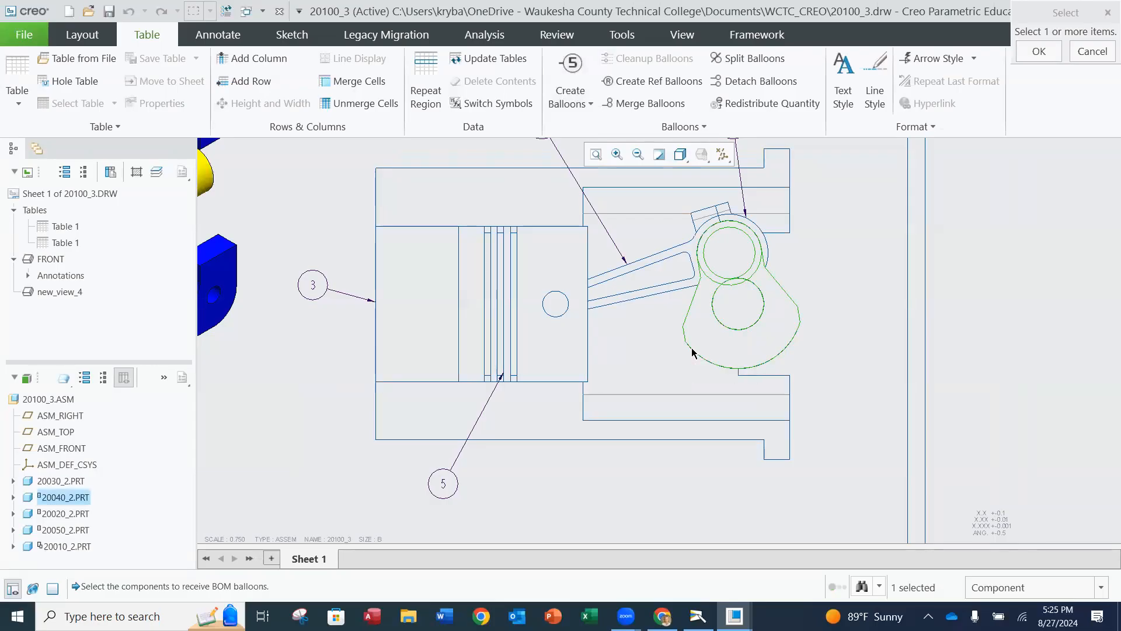
pyautogui.click(1035, 54)
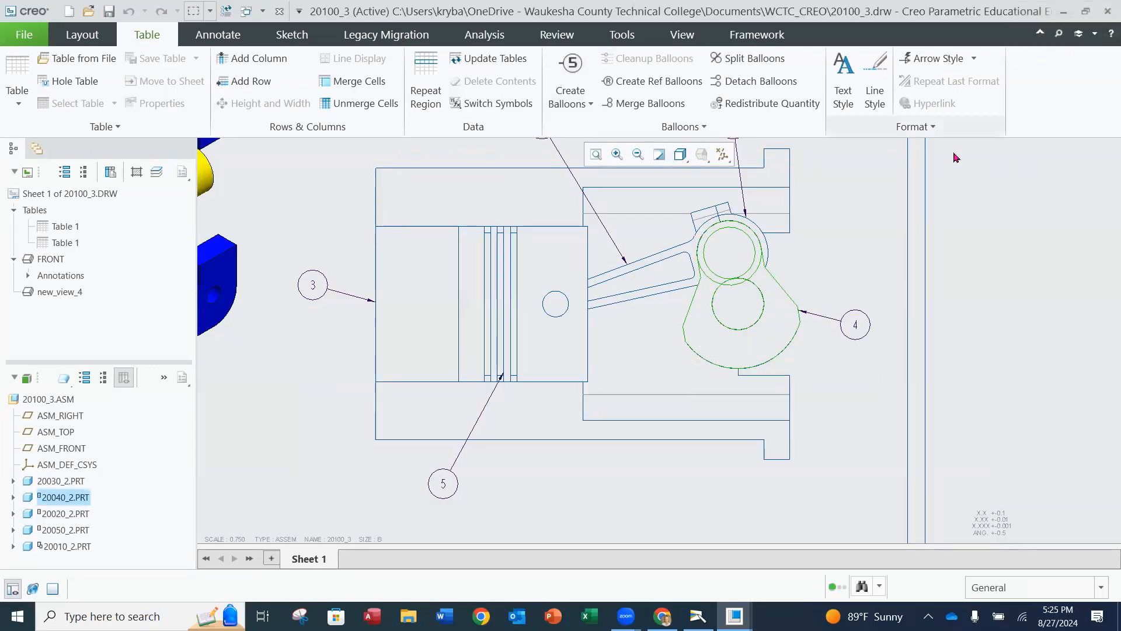
# Step: Move balloon 4 below the housing, level with balloon 5
pyautogui.click(857, 330)
pyautogui.moveTo(853, 323)
pyautogui.mouseDown(button='middle')
pyautogui.moveTo(833, 370)
pyautogui.moveTo(817, 304)
pyautogui.mouseUp(button='middle')
pyautogui.moveTo(815, 306); pyautogui.dragTo(604, 466)
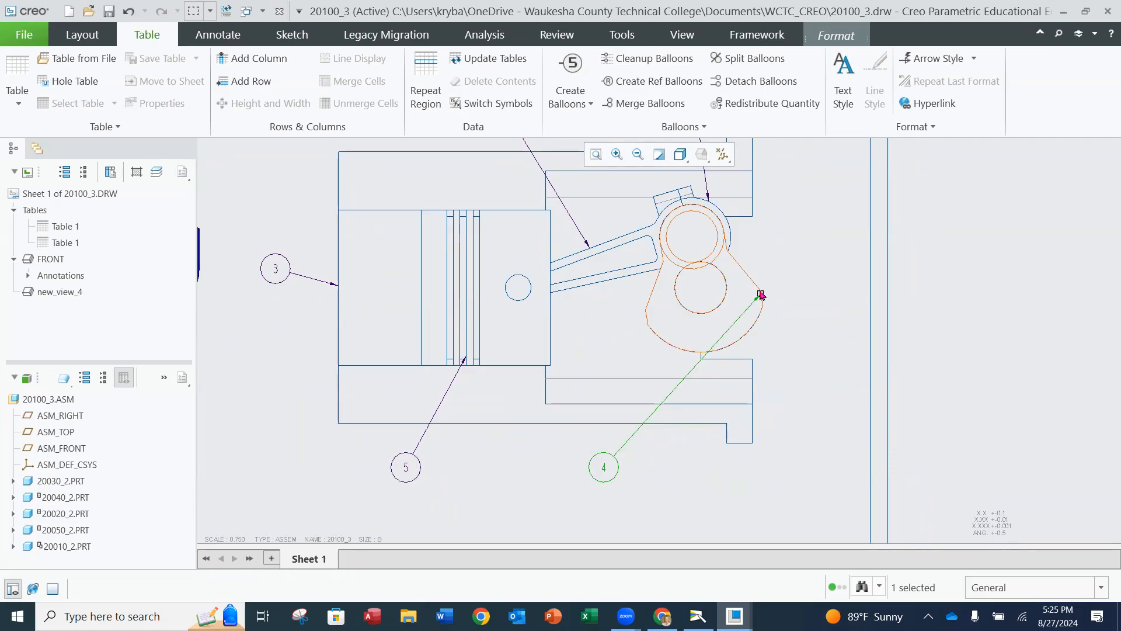
pyautogui.click(760, 294)
pyautogui.click(758, 297)
pyautogui.rightClick(758, 297)
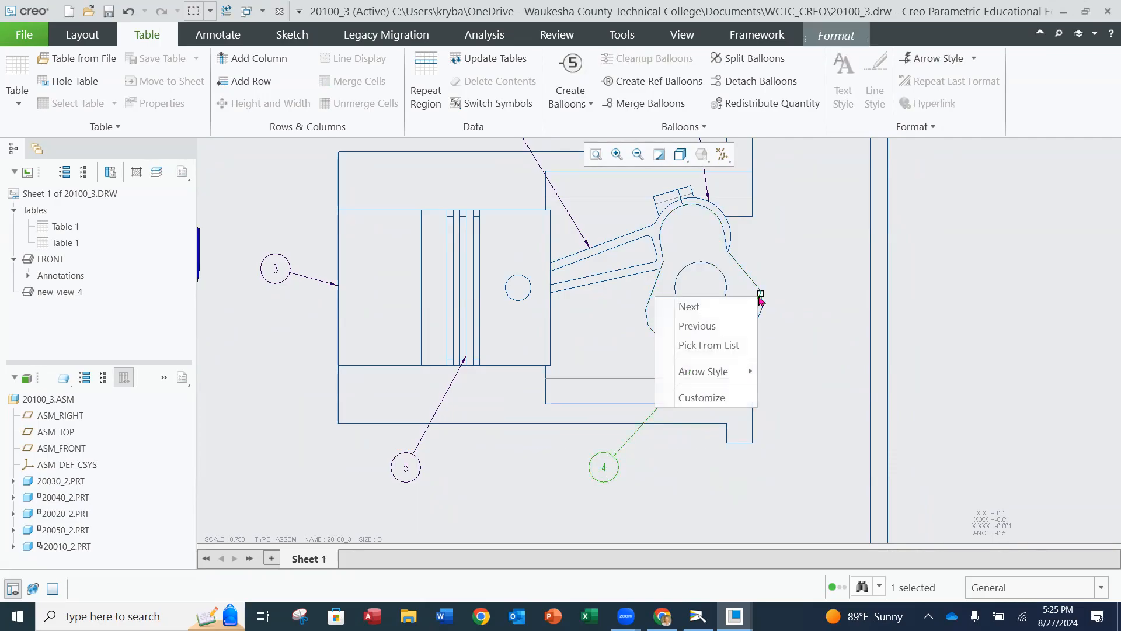
pyautogui.click(702, 397)
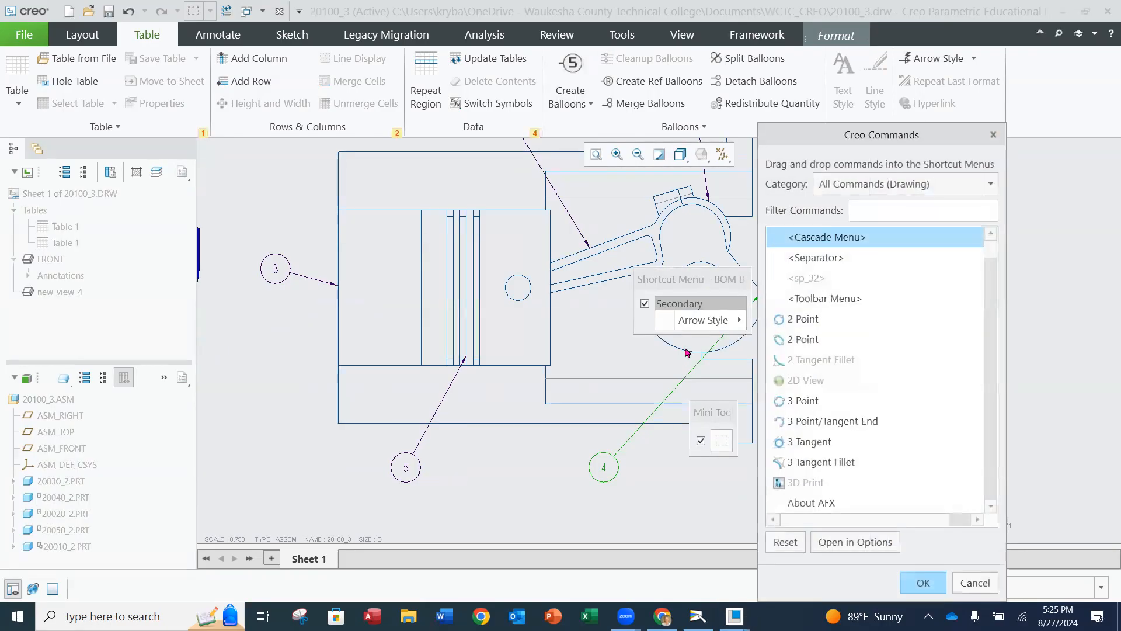
pyautogui.click(711, 321)
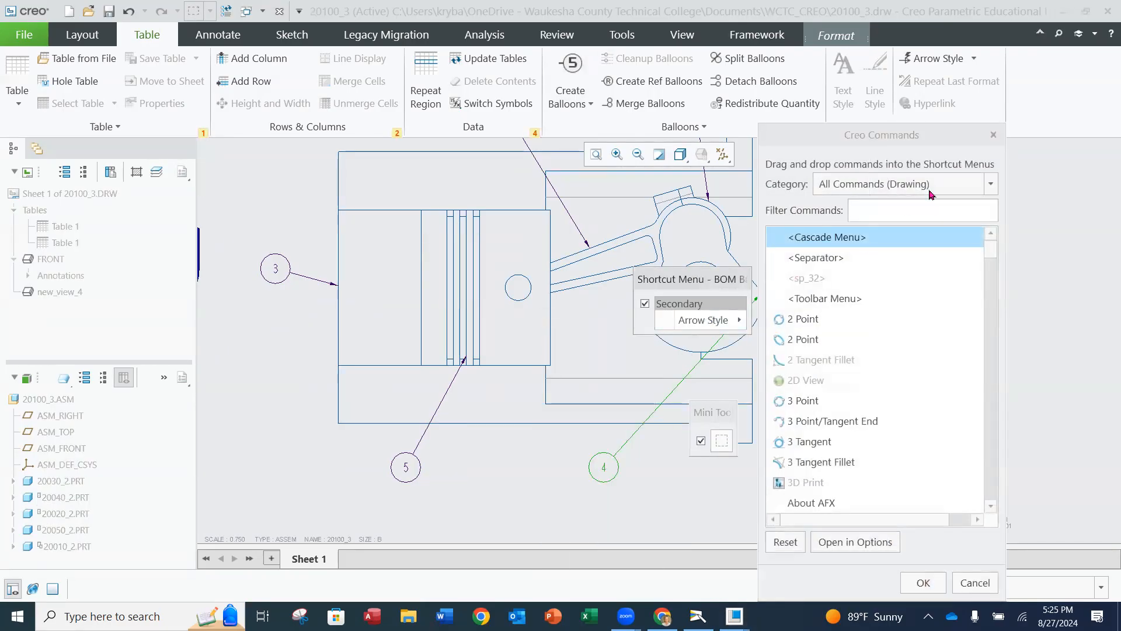
pyautogui.click(992, 136)
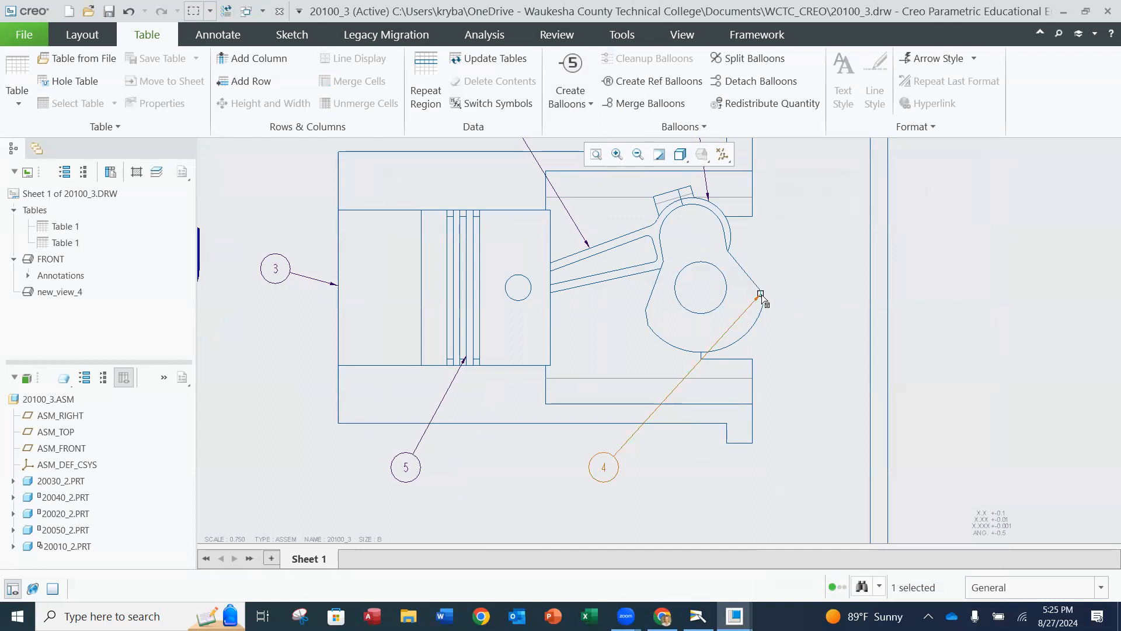
pyautogui.rightClick(613, 472)
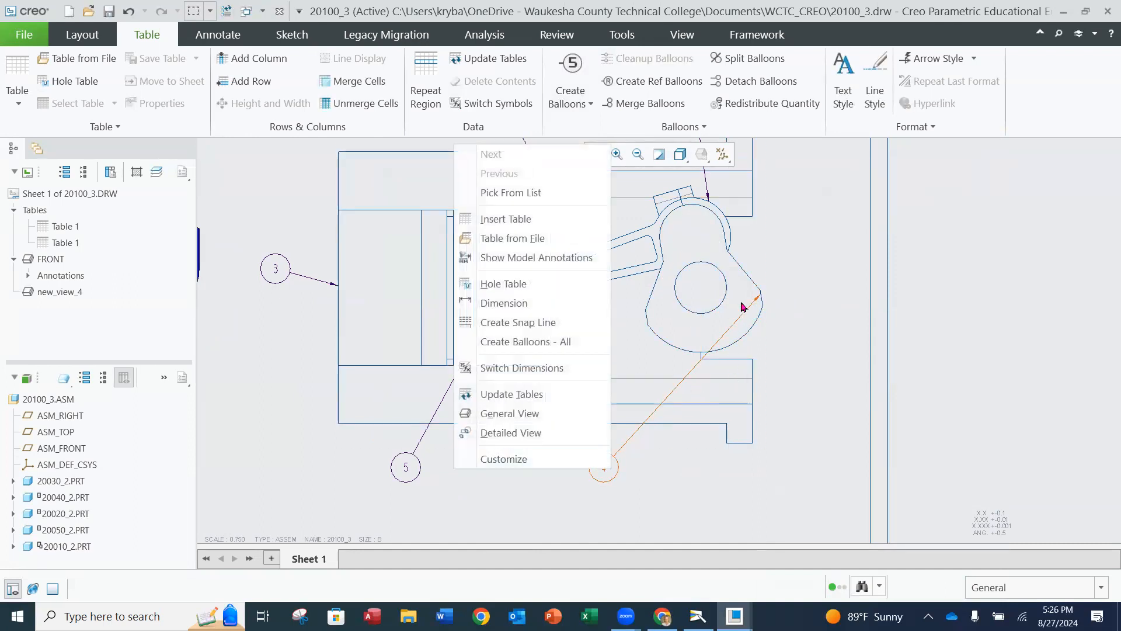
pyautogui.click(845, 237)
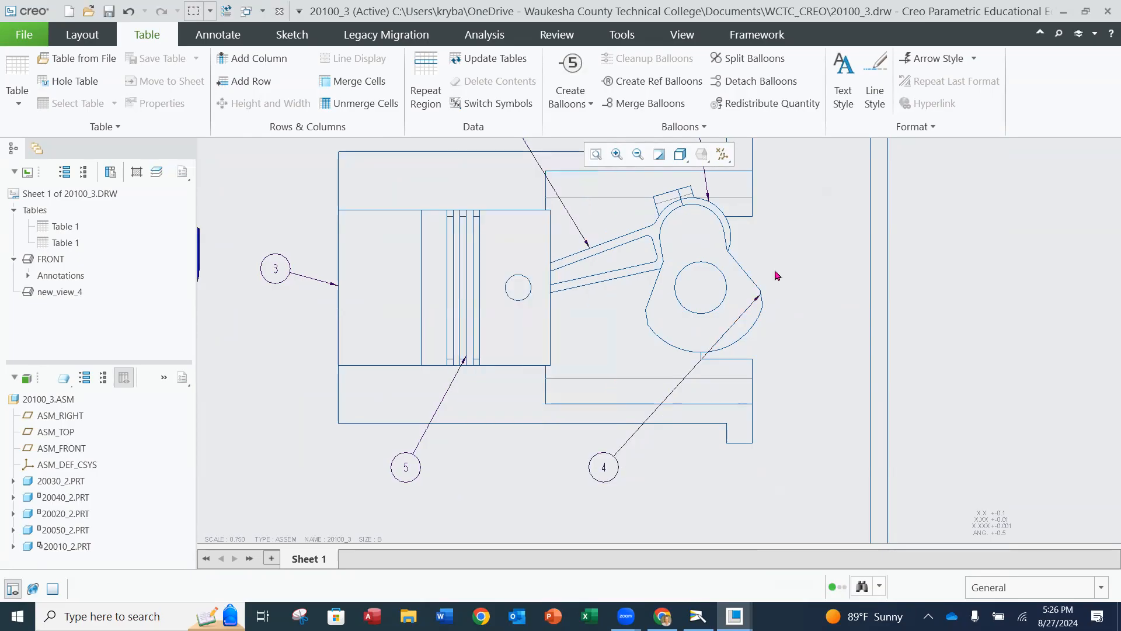
pyautogui.click(761, 300)
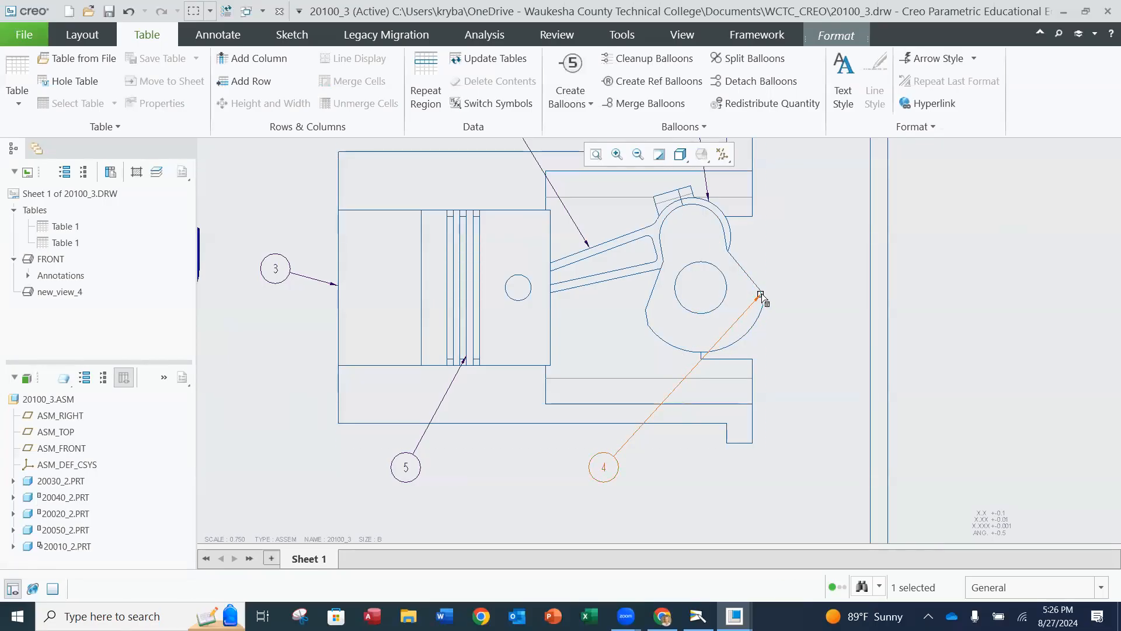
pyautogui.rightClick(761, 297)
pyautogui.click(698, 342)
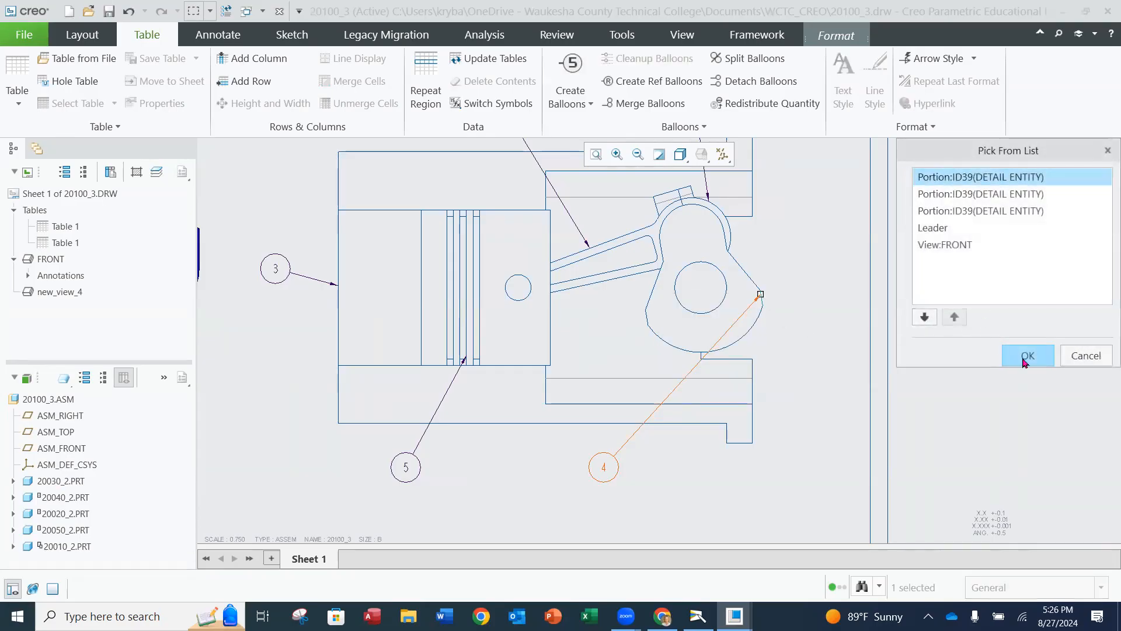
pyautogui.click(1074, 358)
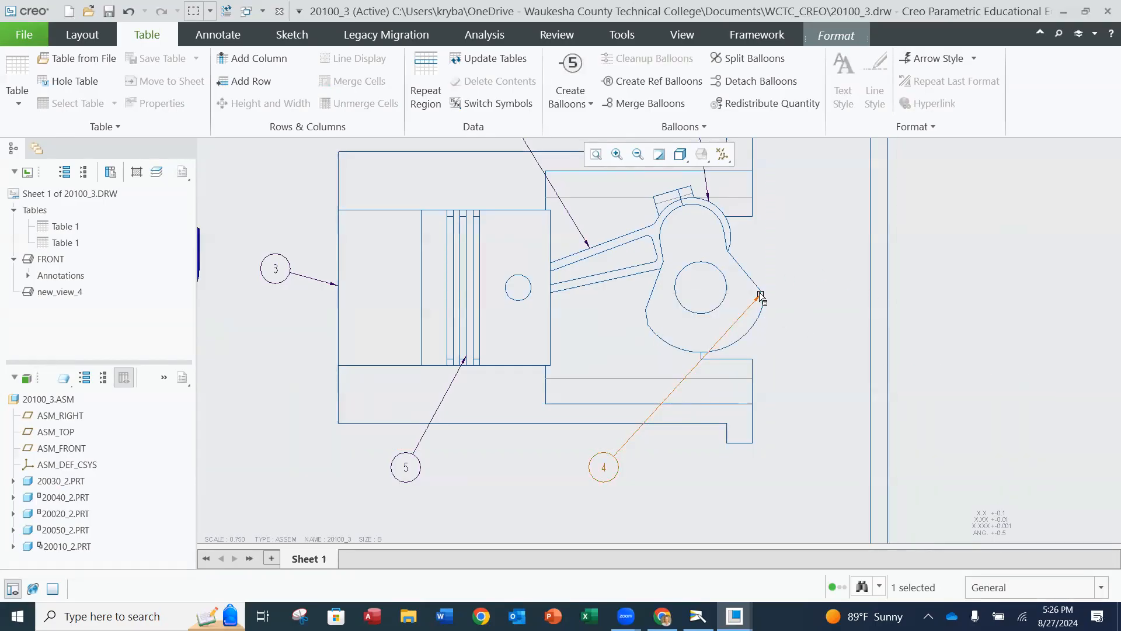
pyautogui.click(812, 309)
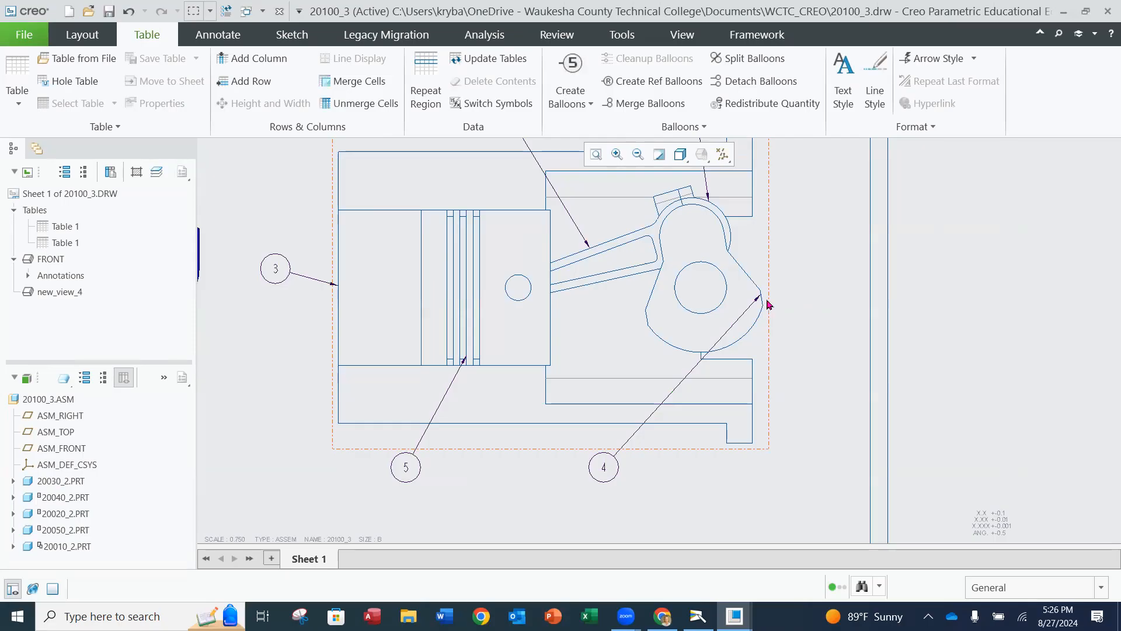
pyautogui.click(761, 298)
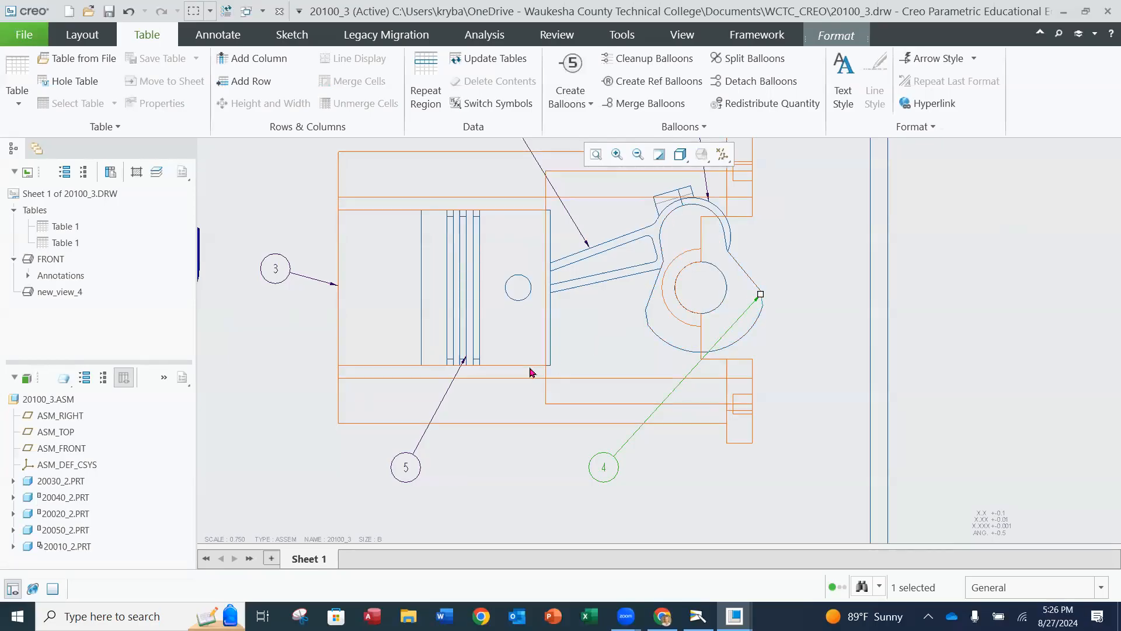
pyautogui.click(806, 272)
pyautogui.click(400, 469)
pyautogui.click(676, 462)
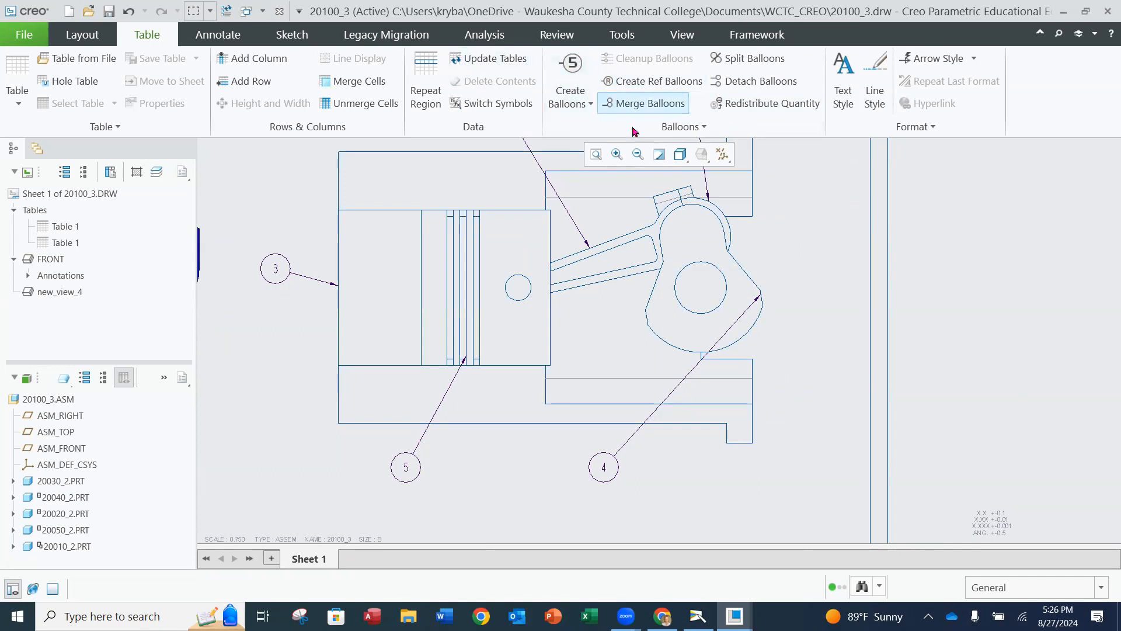
pyautogui.click(684, 128)
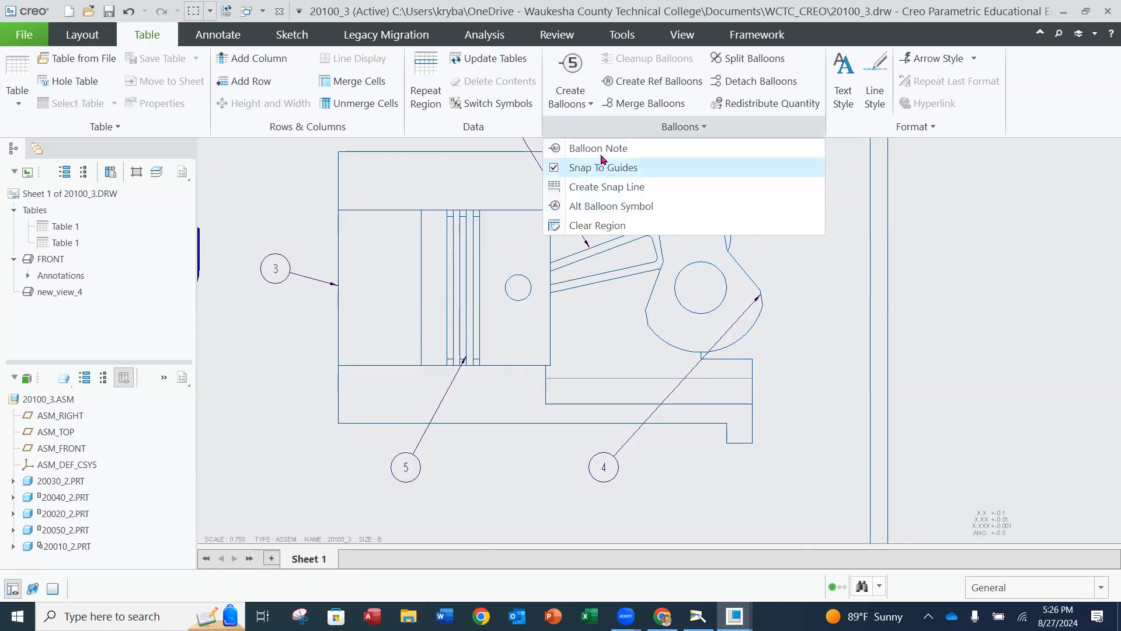
pyautogui.click(680, 126)
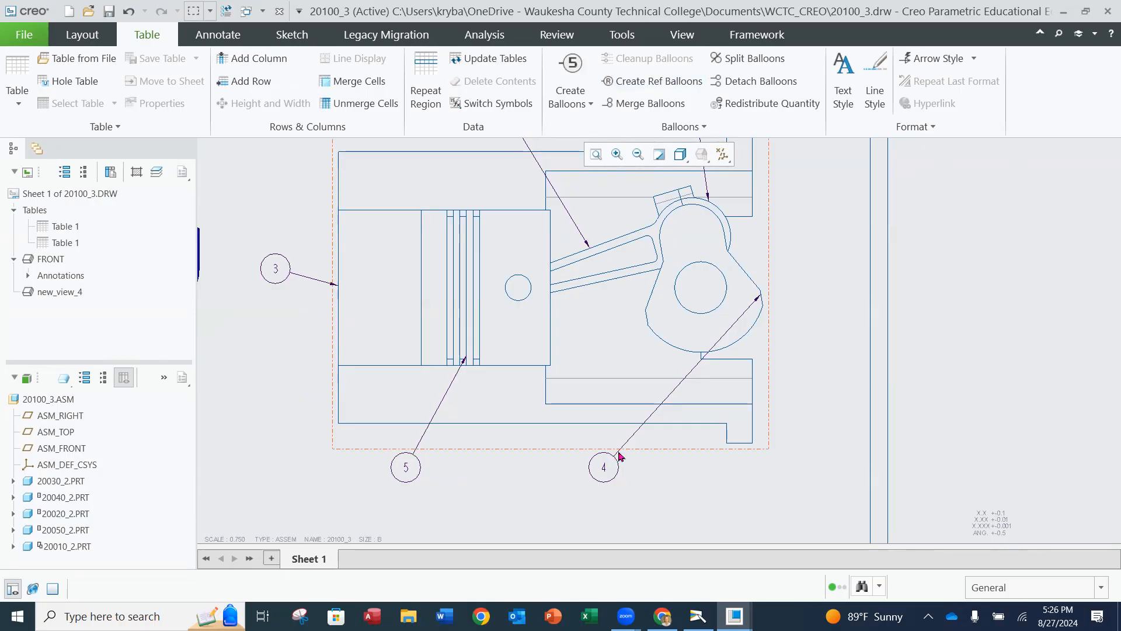
# Step: Edit the attachment of balloon 4 so its leader points to the lower-left curve of the crank's outline in the front view
pyautogui.click(618, 459)
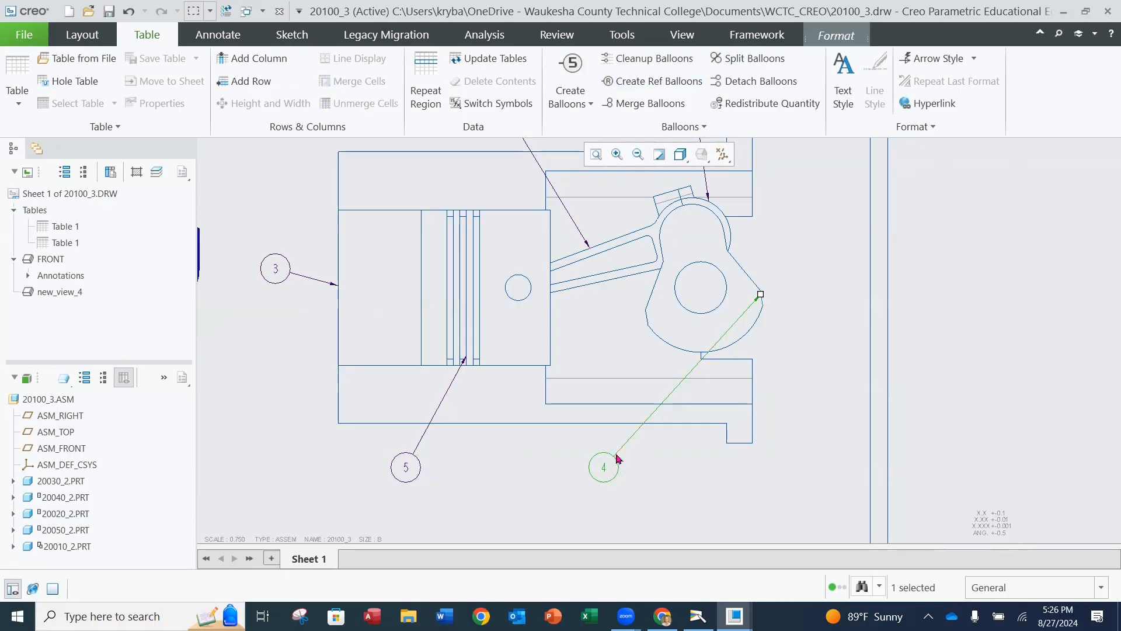
pyautogui.rightClick(619, 461)
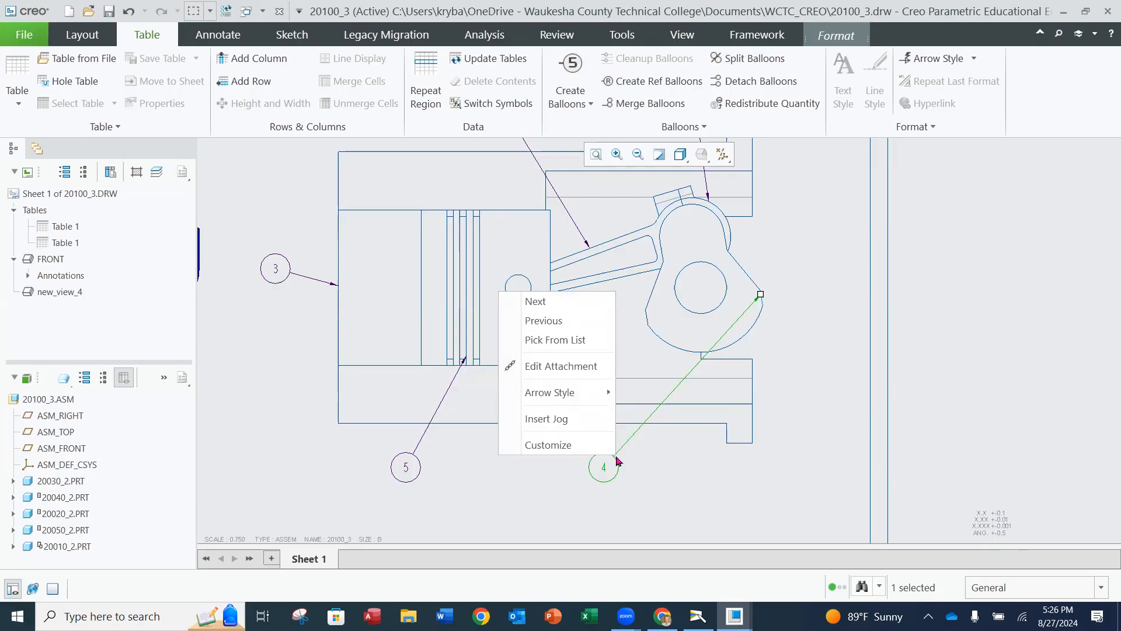
pyautogui.click(569, 366)
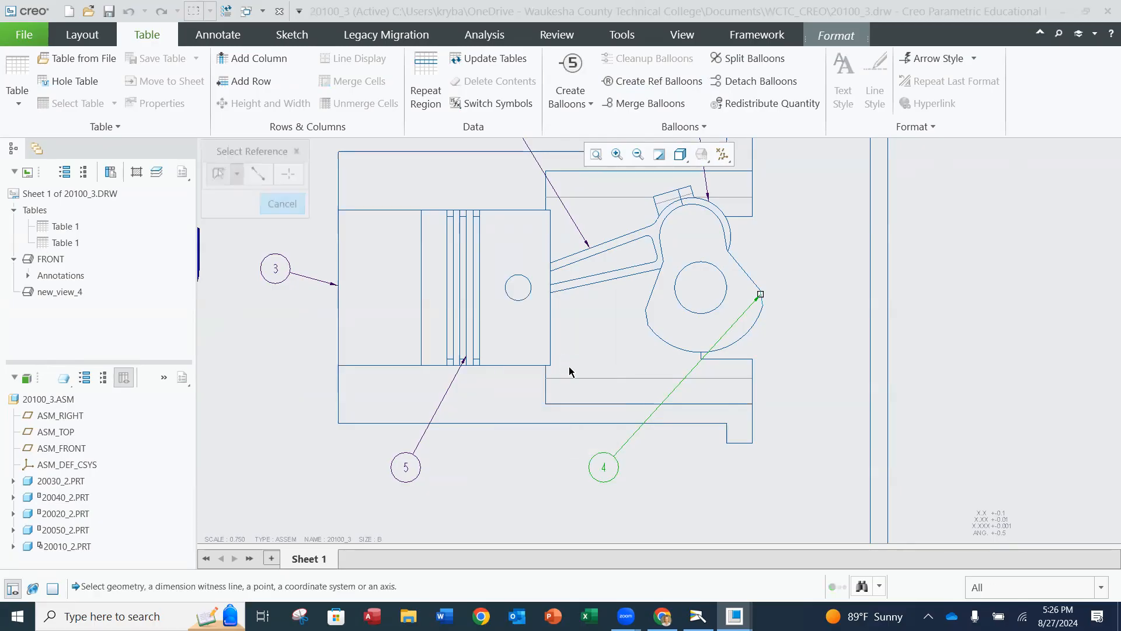
pyautogui.click(663, 343)
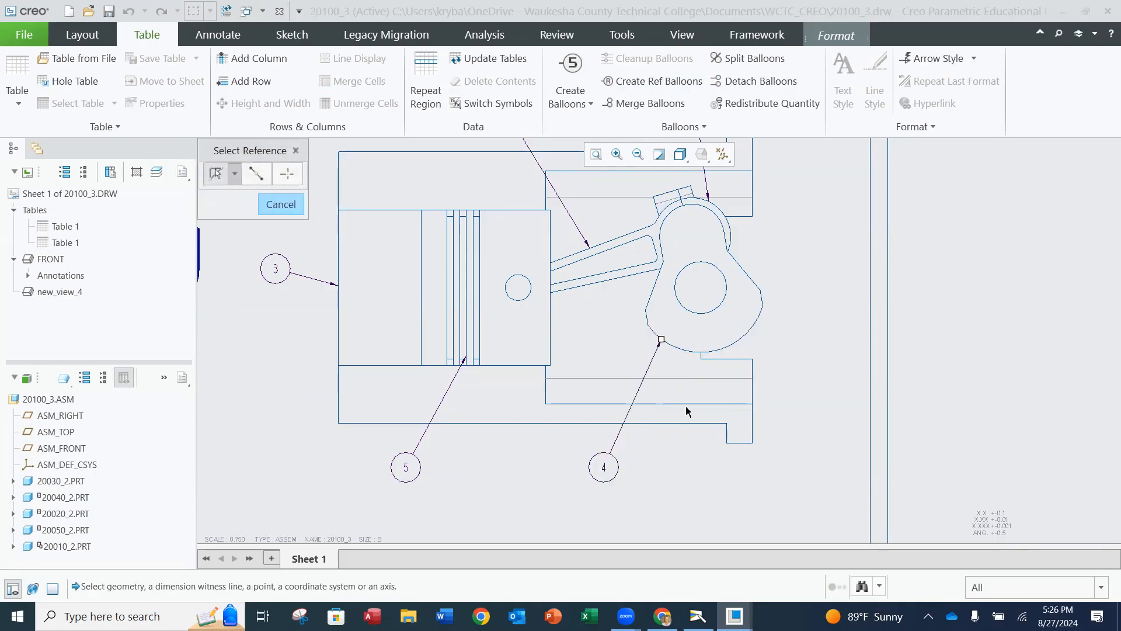
pyautogui.middleClick(709, 455)
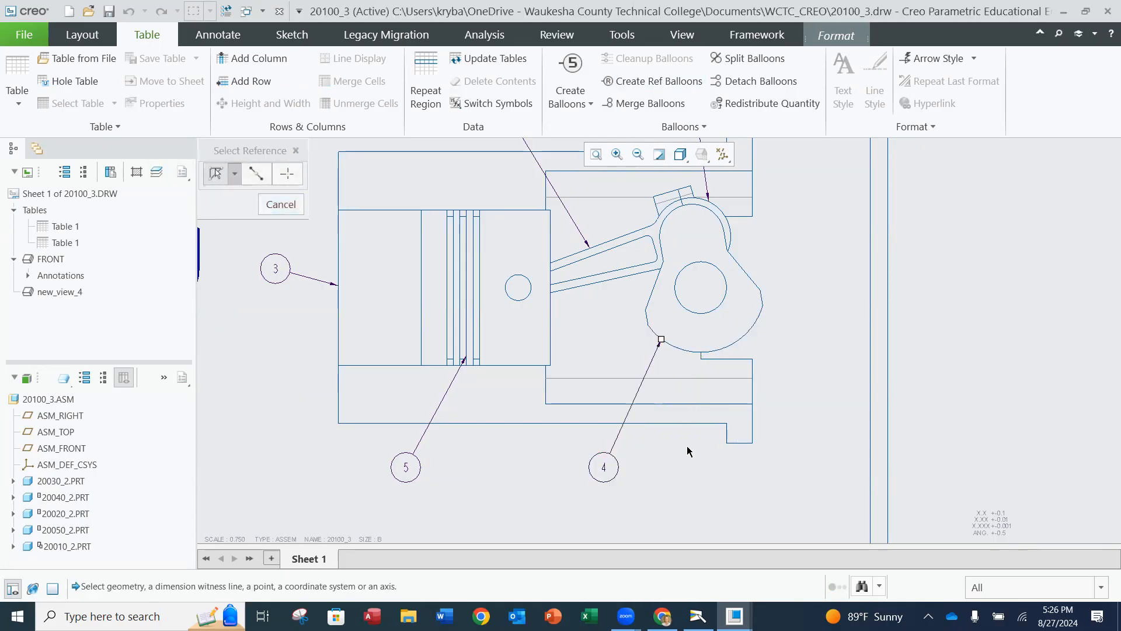
pyautogui.click(282, 205)
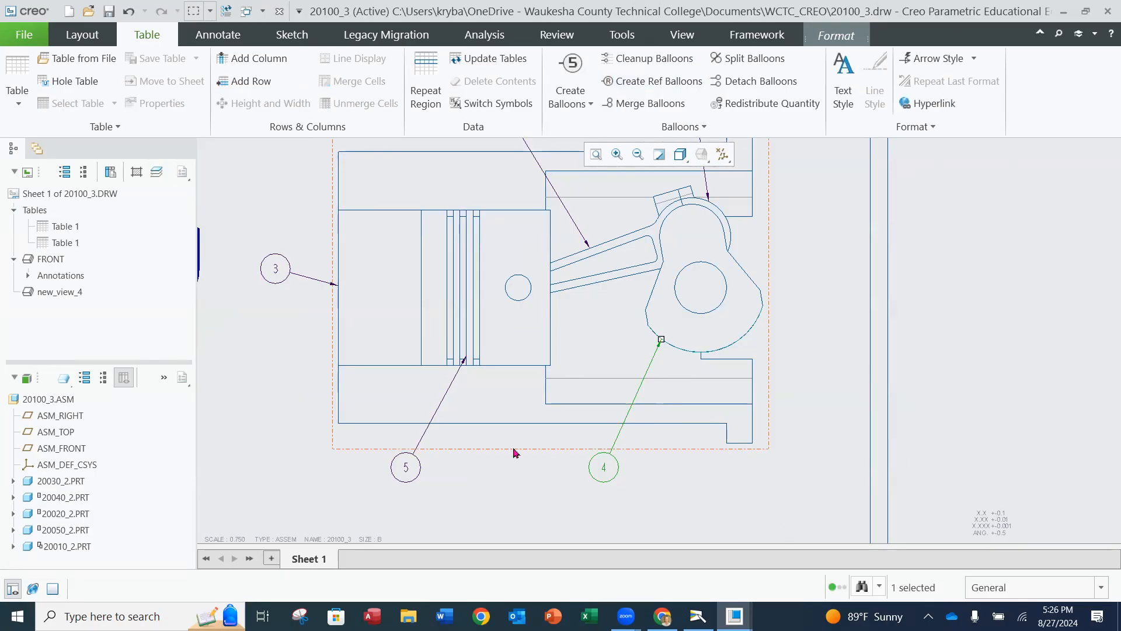
# Step: Change the attachment reference of balloon 3 to the upper section of the housing's left edge in the front view
pyautogui.click(289, 267)
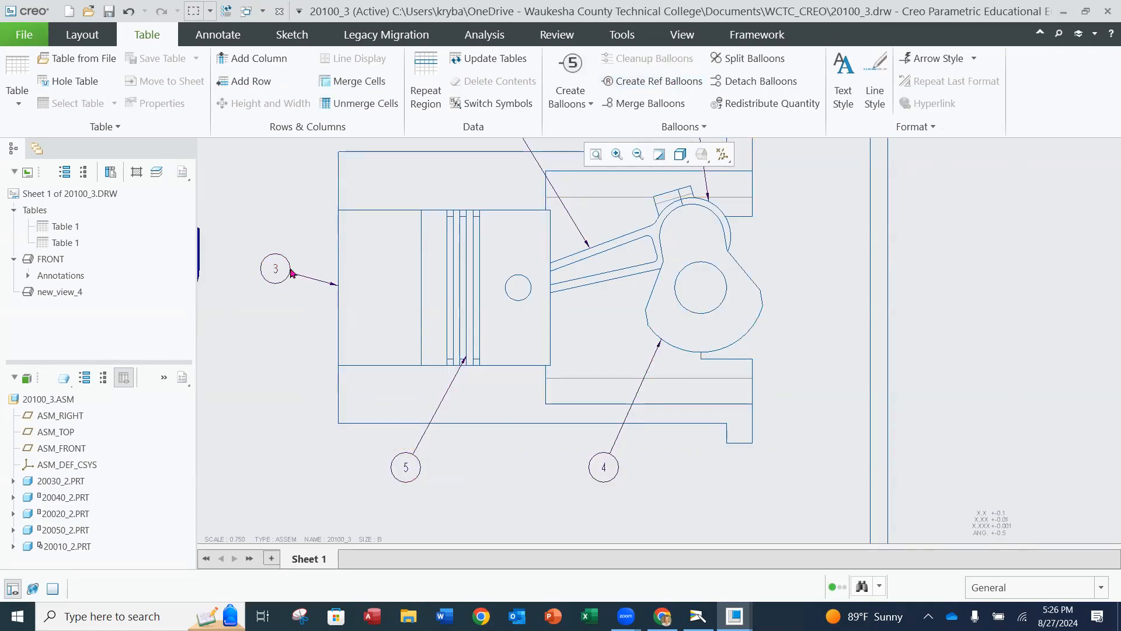
pyautogui.rightClick(290, 273)
pyautogui.click(290, 274)
pyautogui.click(290, 276)
pyautogui.rightClick(291, 273)
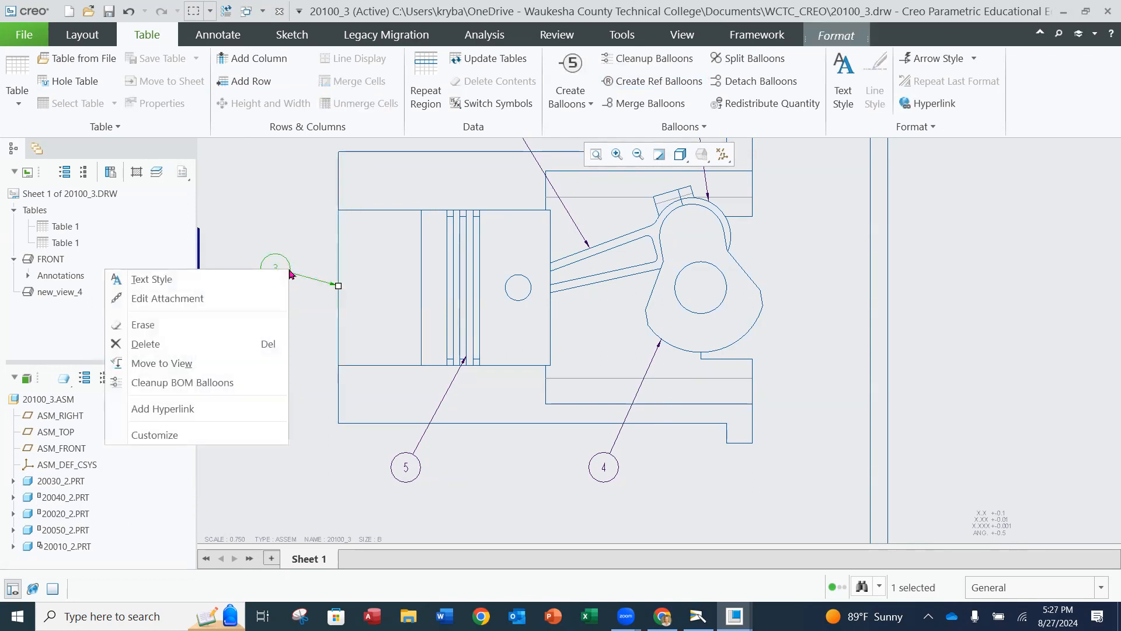
pyautogui.click(232, 300)
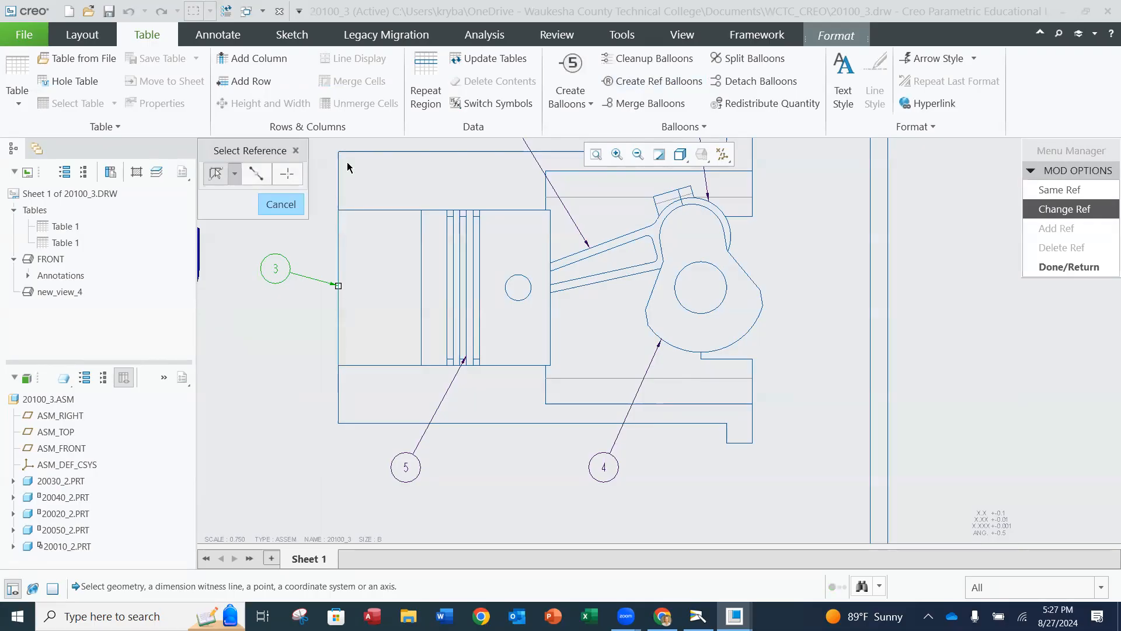
pyautogui.click(338, 187)
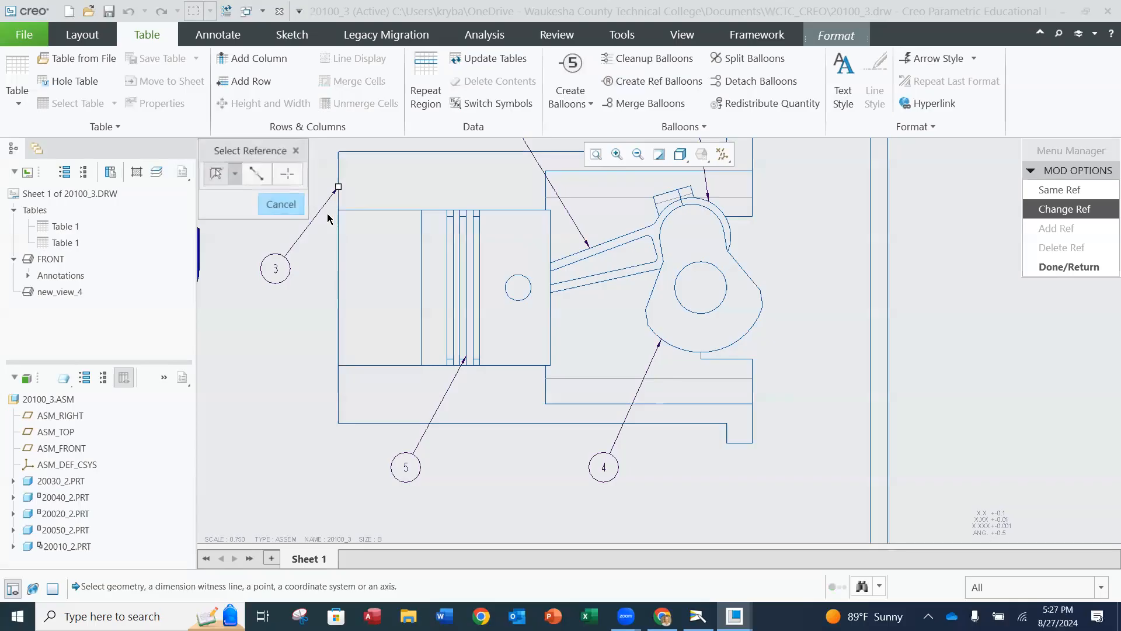
pyautogui.click(280, 204)
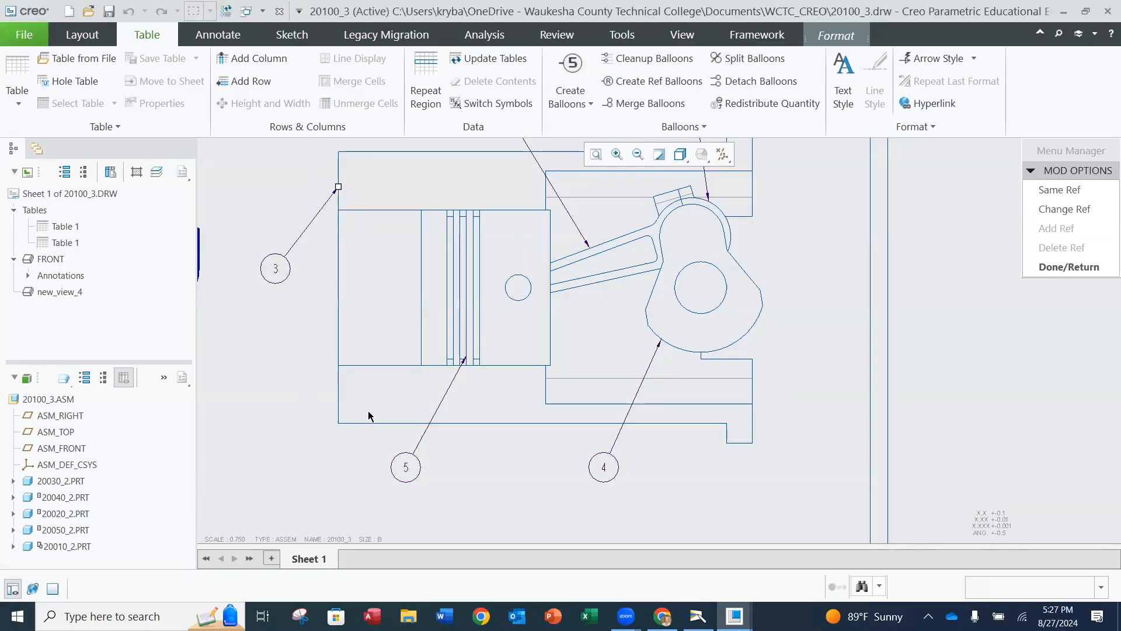
pyautogui.click(1069, 266)
pyautogui.click(562, 500)
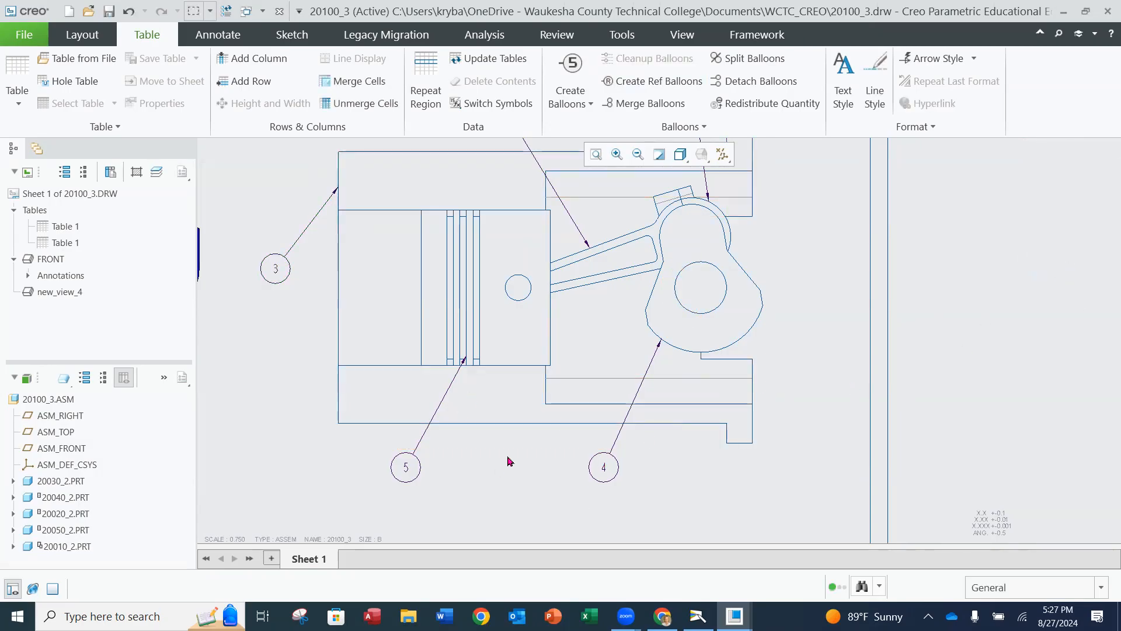
pyautogui.scroll(-3, 611, 380)
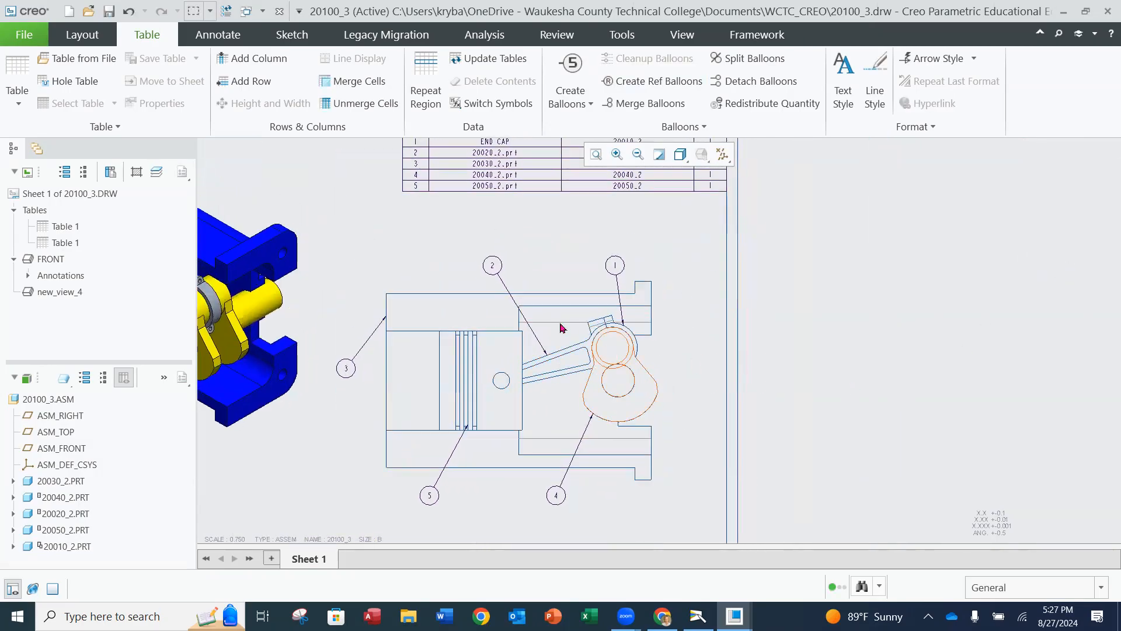
pyautogui.scroll(-1, 555, 367)
pyautogui.scroll(1, 584, 377)
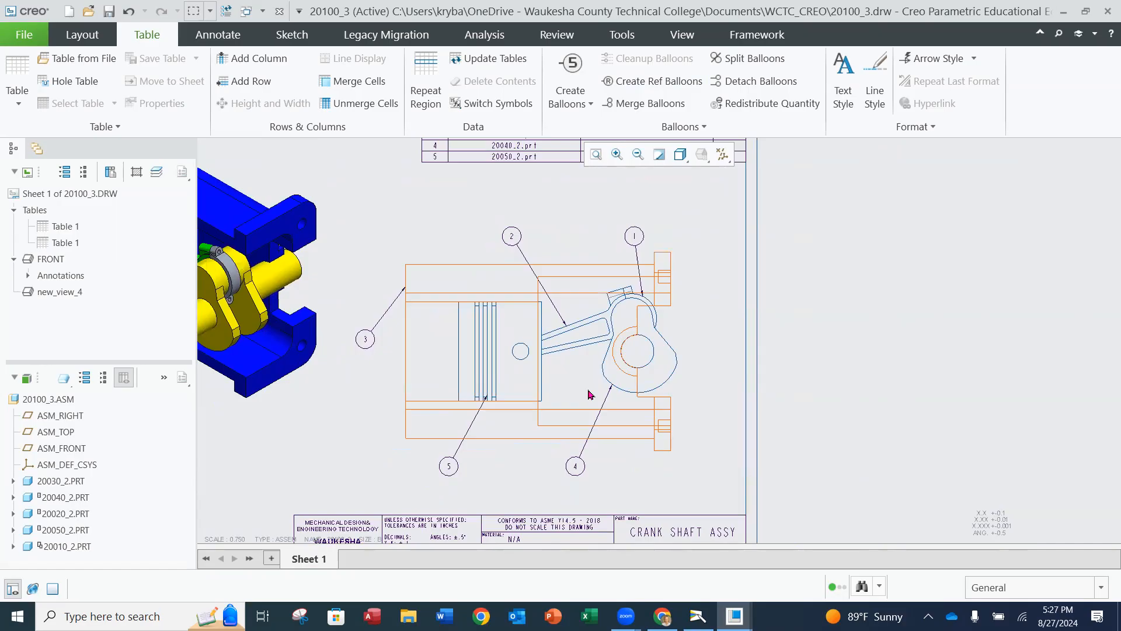
pyautogui.moveTo(518, 395); pyautogui.dragTo(667, 373, button='middle')
pyautogui.scroll(1, 780, 335)
pyautogui.moveTo(764, 306); pyautogui.dragTo(762, 349, button='middle')
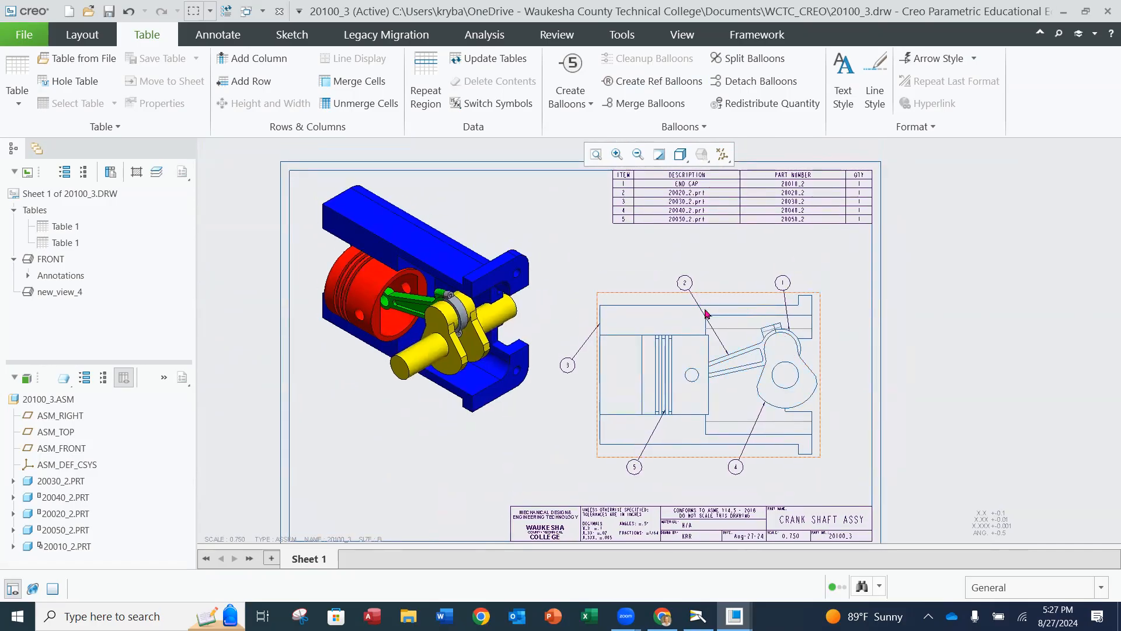